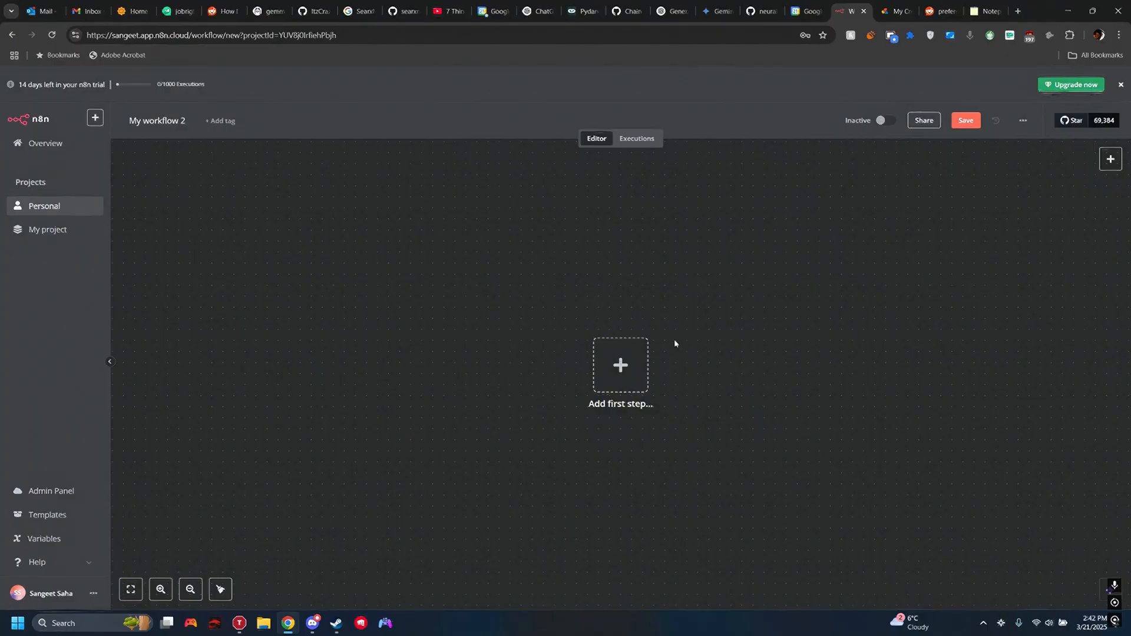
# Step: Add a manual trigger as the workflow's first step and place it near the canvas's left edge
pyautogui.click(620, 365)
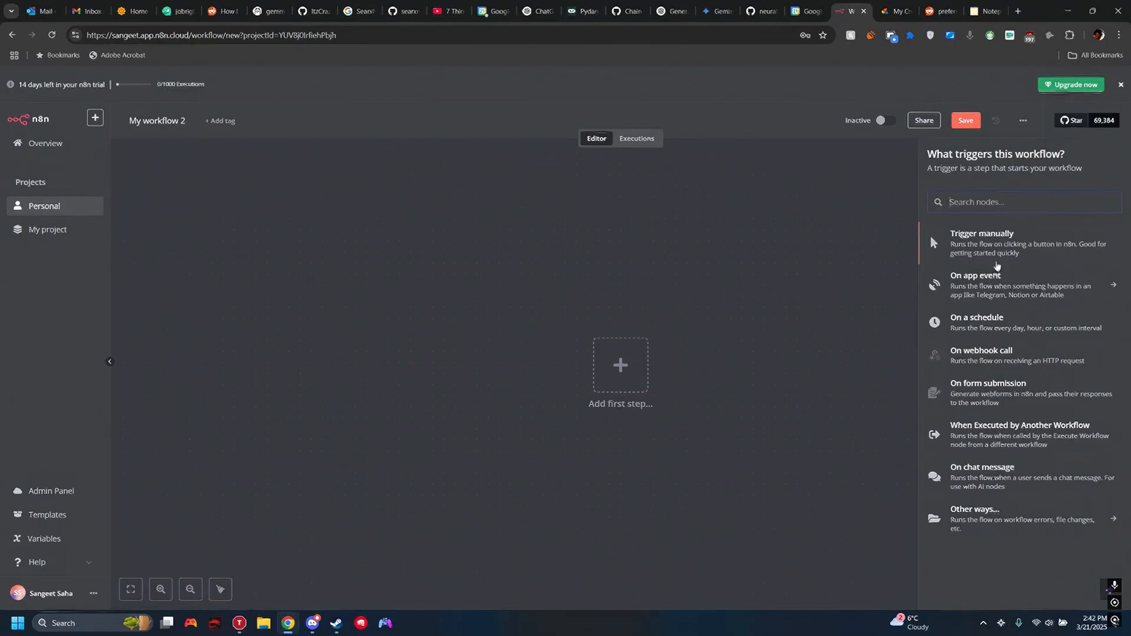
pyautogui.click(975, 250)
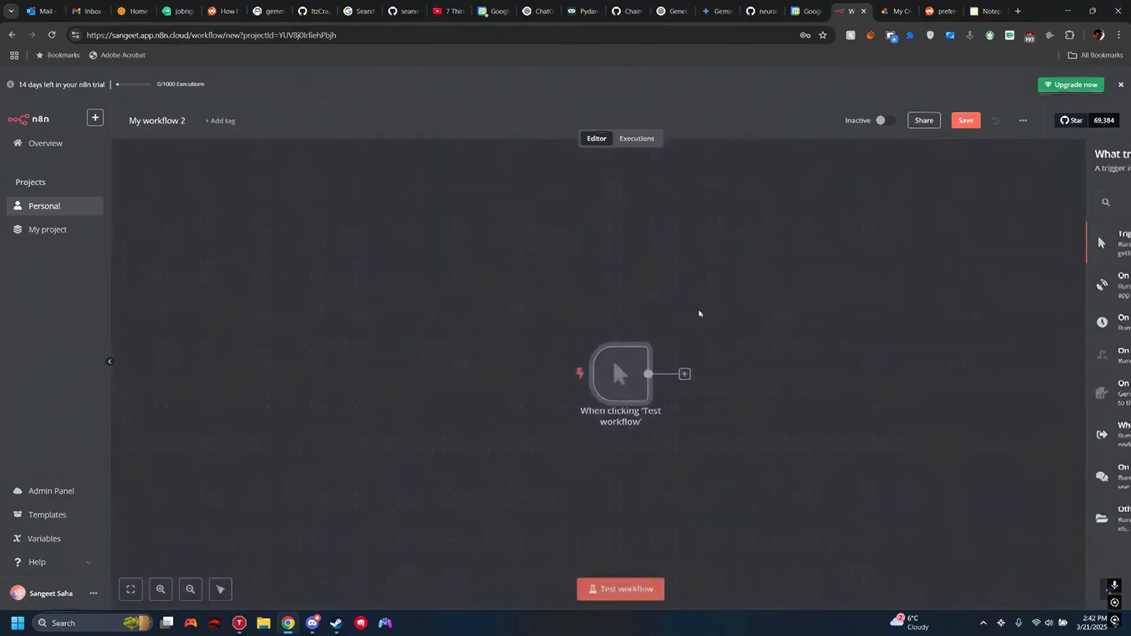
pyautogui.moveTo(613, 365); pyautogui.dragTo(205, 368)
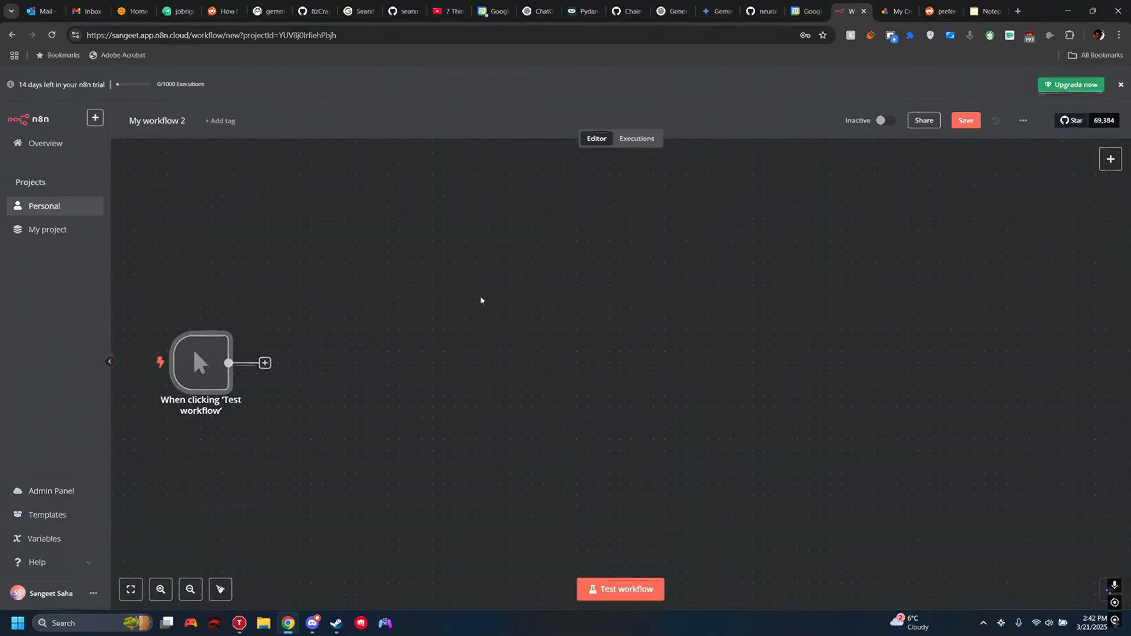
pyautogui.moveTo(393, 288)
pyautogui.mouseDown()
pyautogui.moveTo(437, 301)
pyautogui.moveTo(406, 290)
pyautogui.mouseUp()
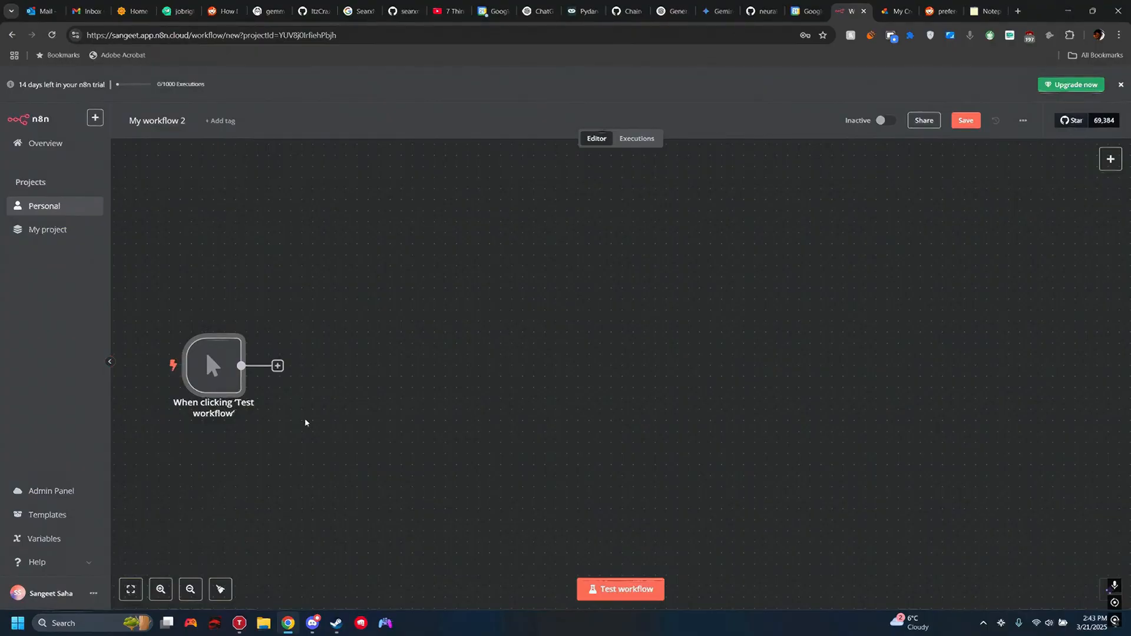
pyautogui.rightClick(536, 325)
pyautogui.click(568, 333)
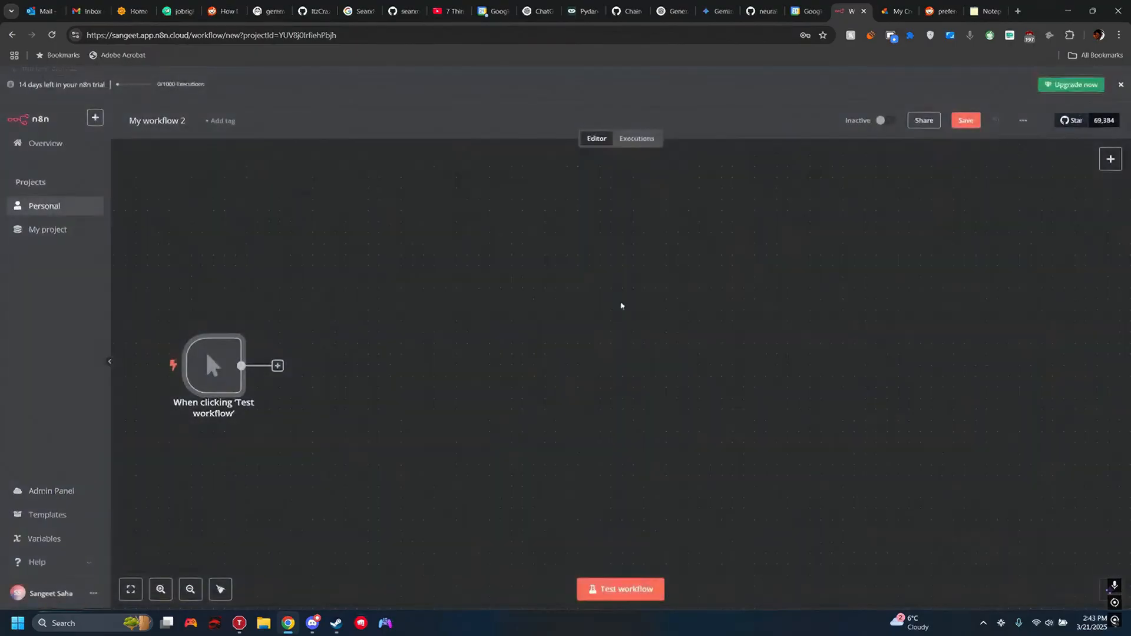
pyautogui.rightClick(587, 308)
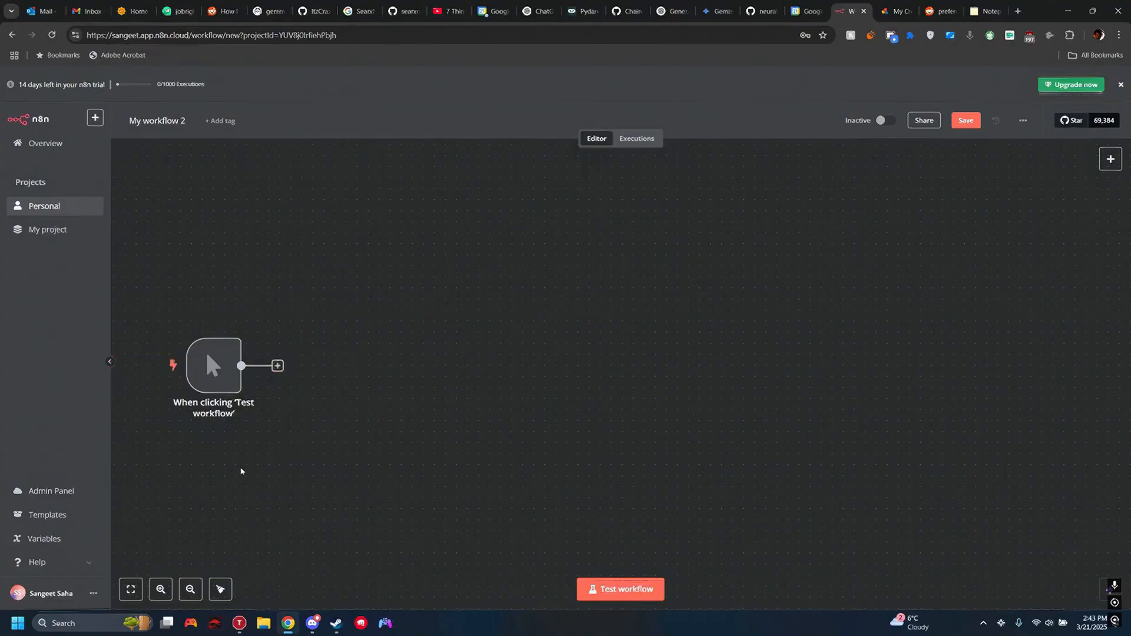
pyautogui.rightClick(241, 471)
pyautogui.click(259, 484)
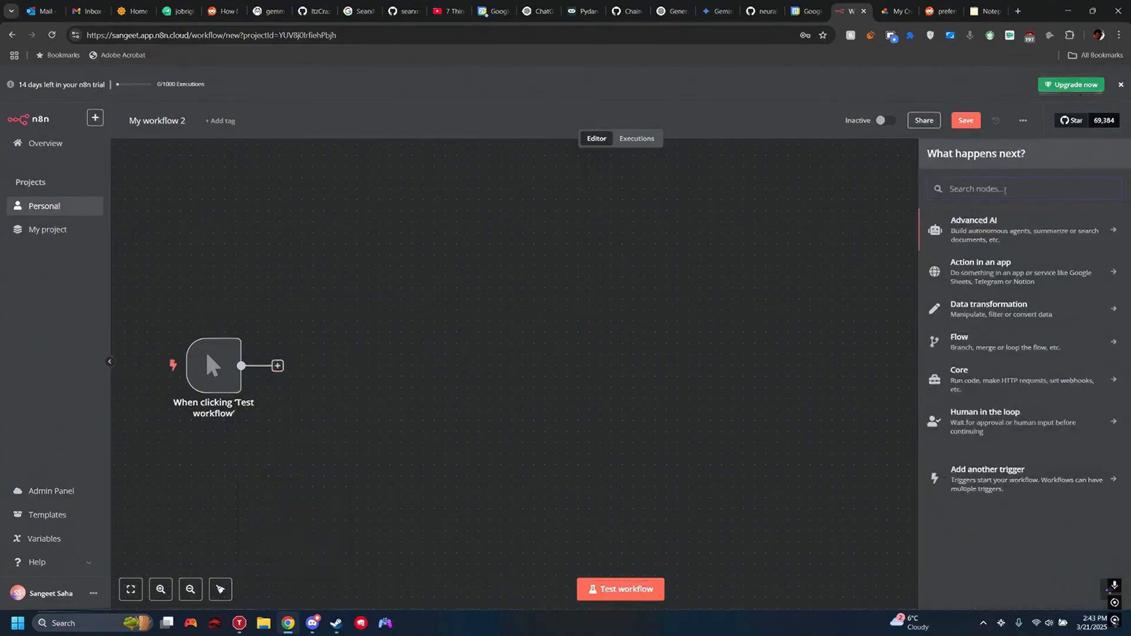
pyautogui.write('rss')
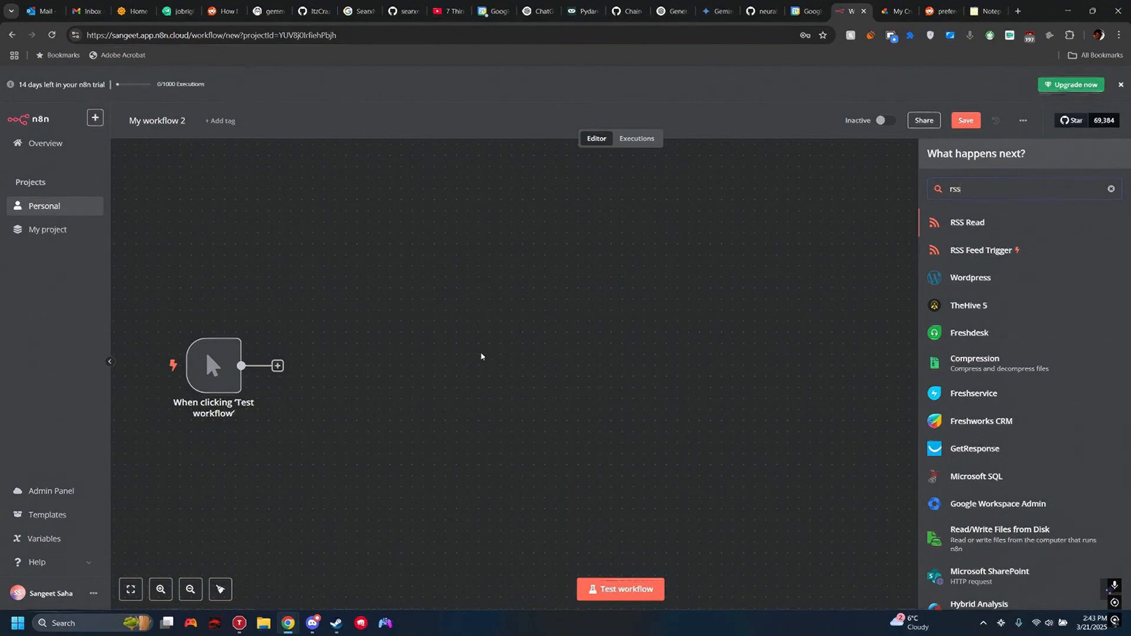
pyautogui.click(493, 379)
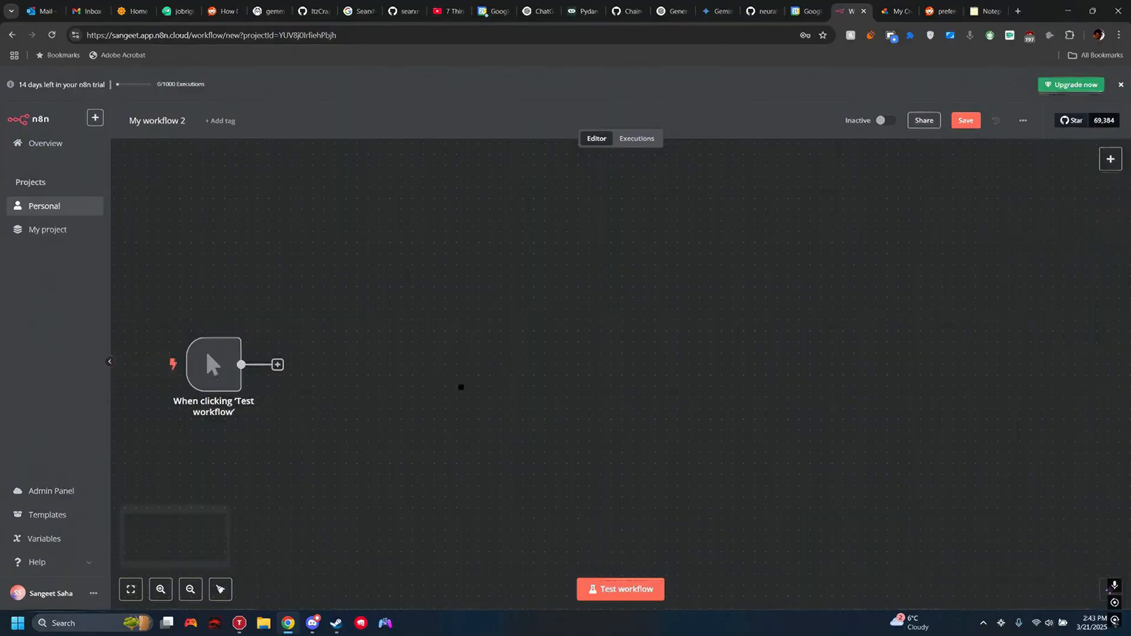
# Step: Add a Reddit node with the Get many posts action after the manual trigger and start a new Reddit credential for it
pyautogui.hscroll(2, 309, 383)
pyautogui.scroll(-1, 309, 383)
pyautogui.hscroll(-3, 438, 406)
pyautogui.moveTo(285, 361)
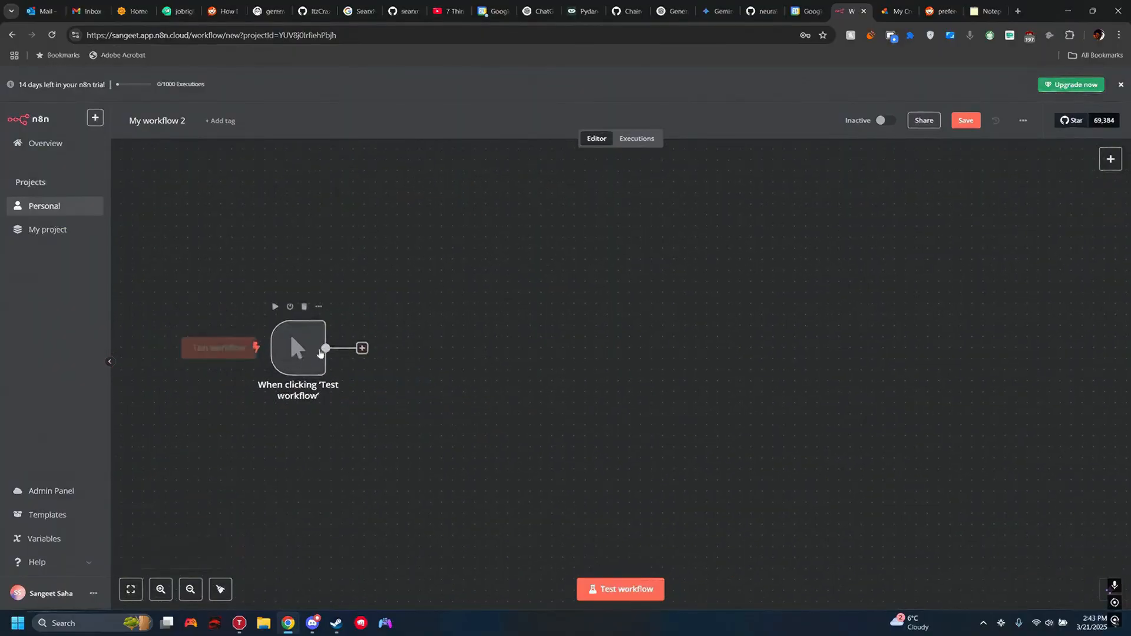
pyautogui.click(362, 347)
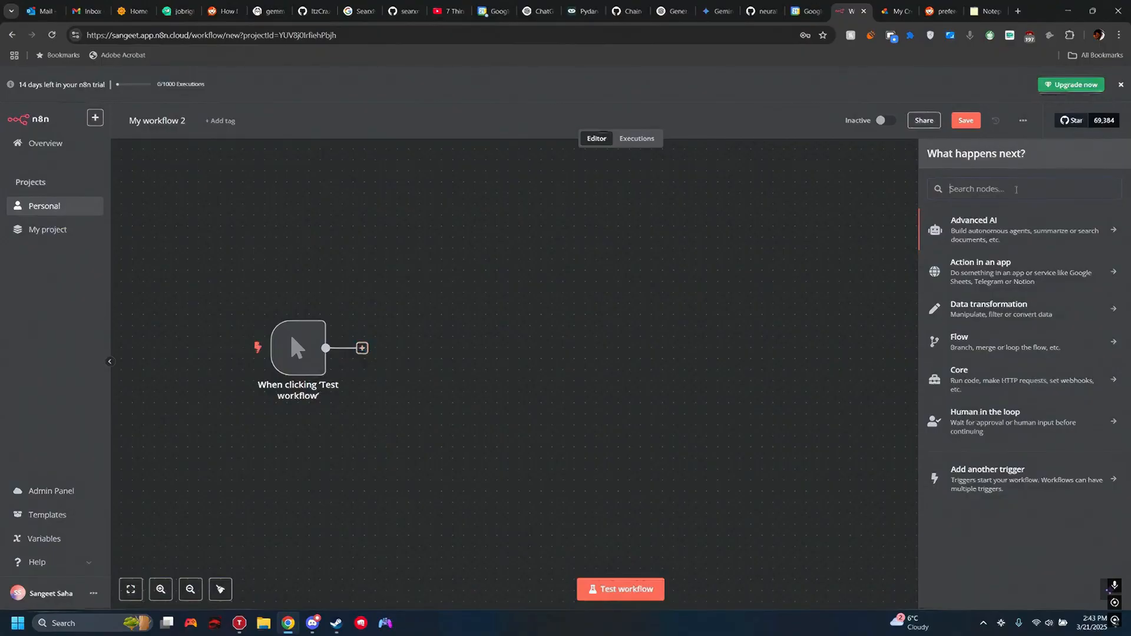
pyautogui.write('reddit')
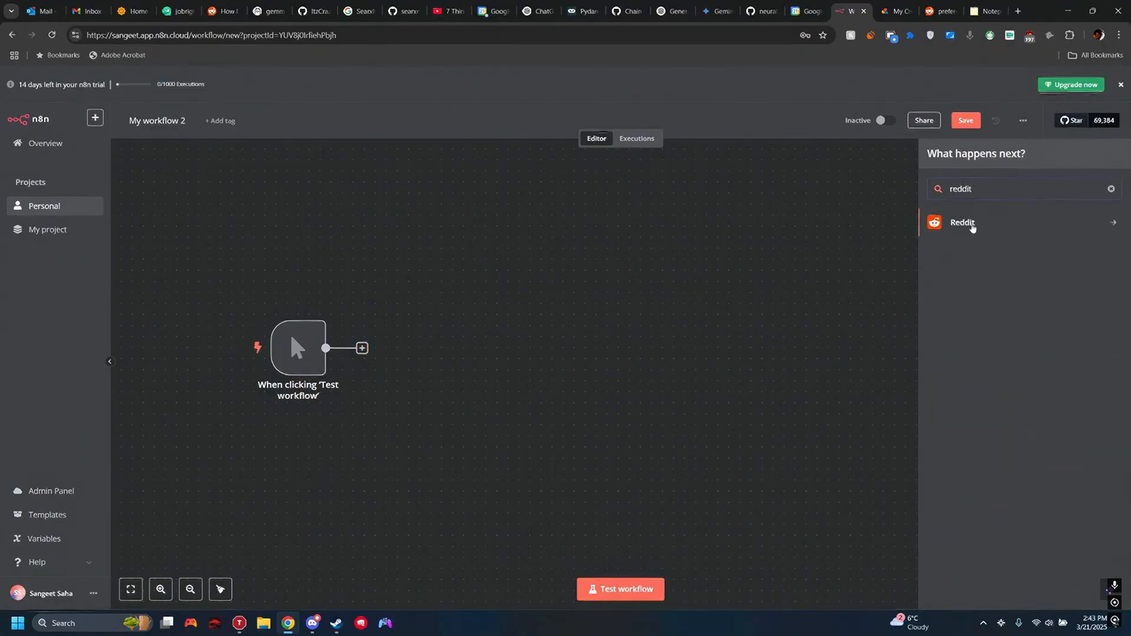
pyautogui.click(971, 228)
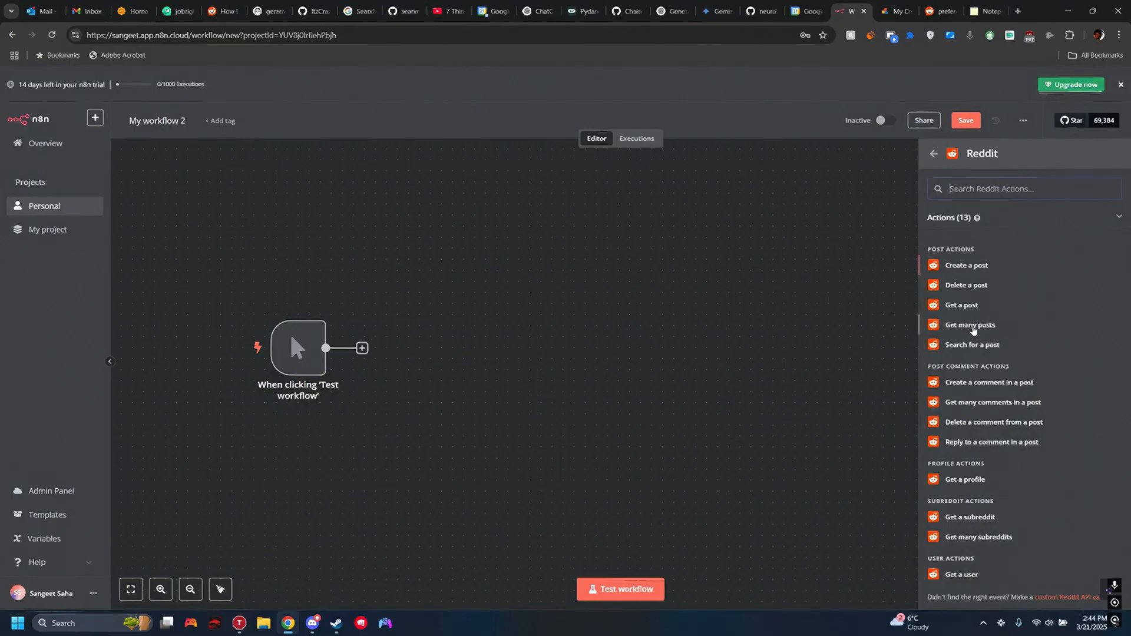
pyautogui.click(965, 326)
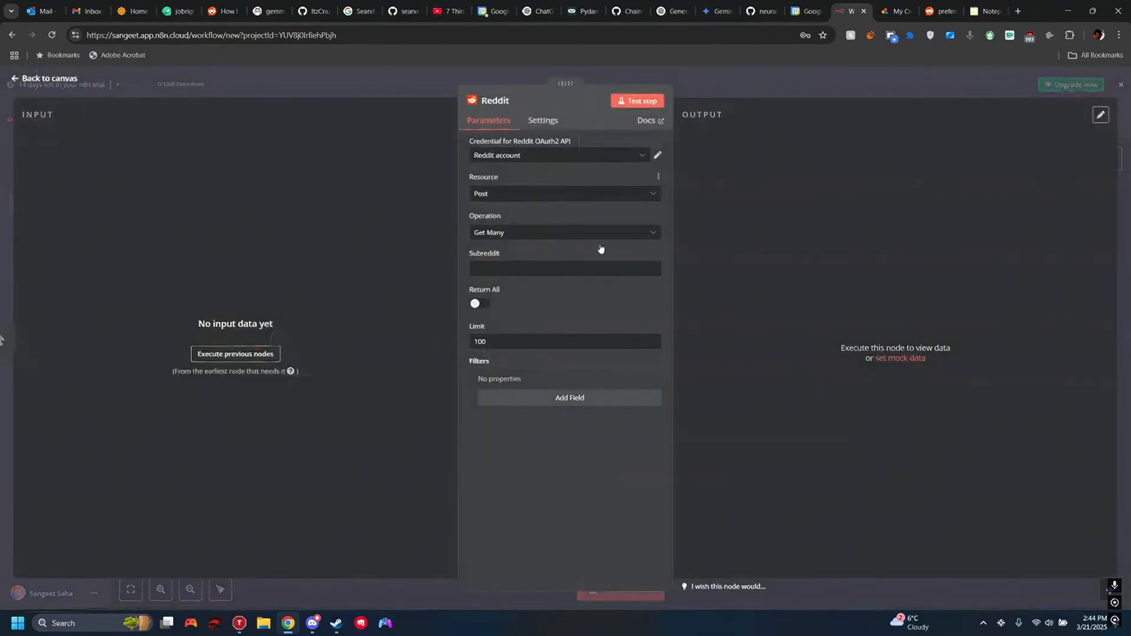
pyautogui.click(586, 156)
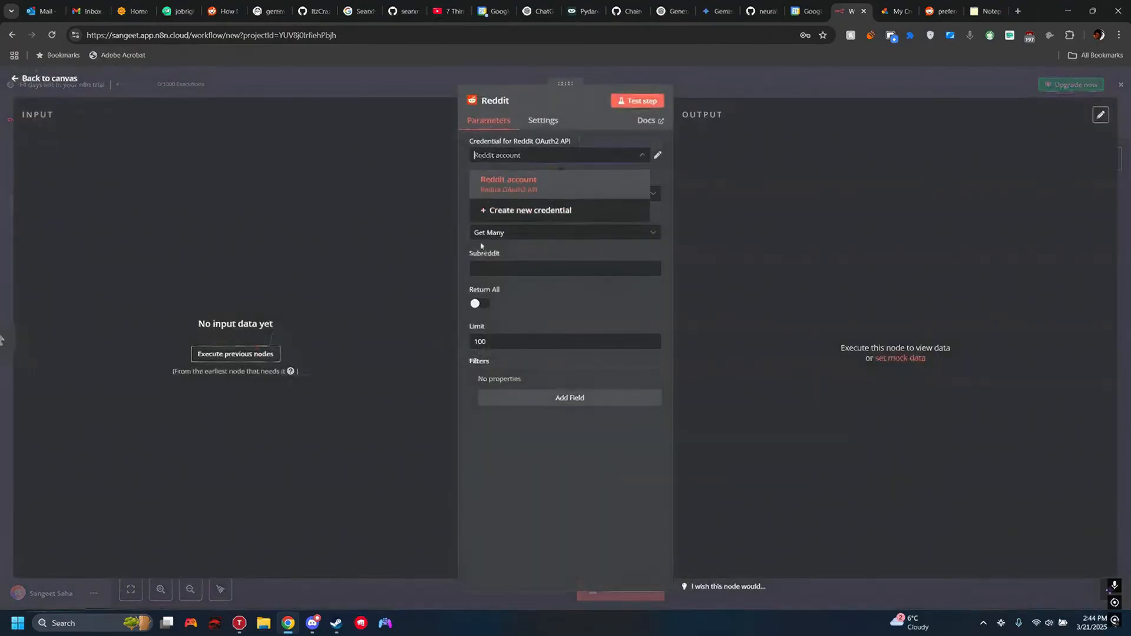
pyautogui.click(540, 211)
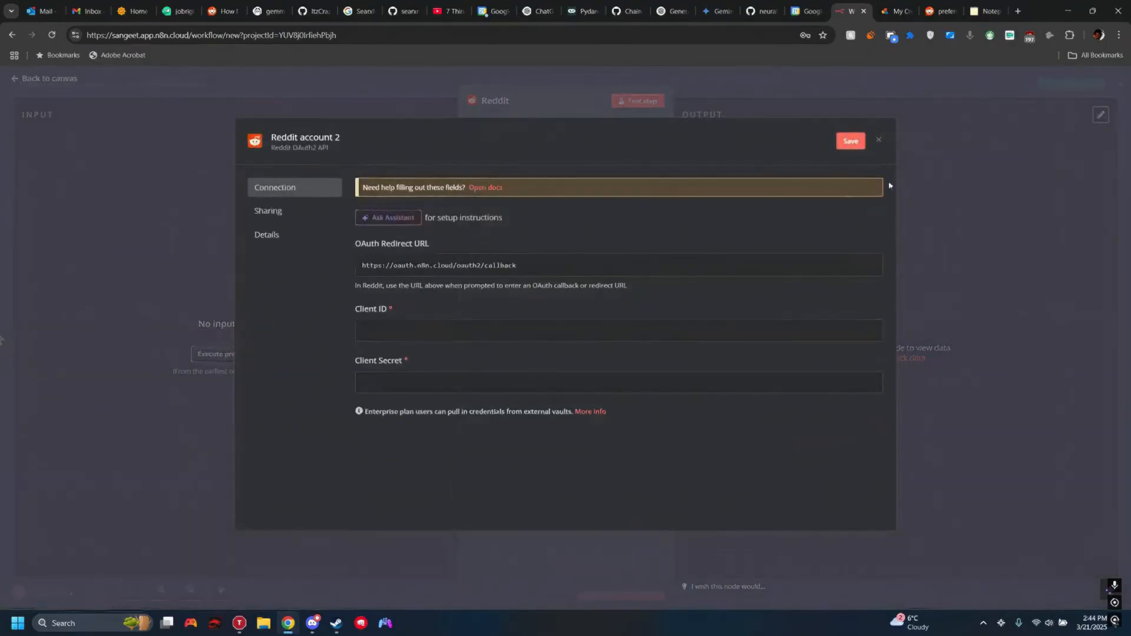
# Step: Switch to Reddit's app preferences and name the new application "n8n workflow 2" in the create application form
pyautogui.click(939, 11)
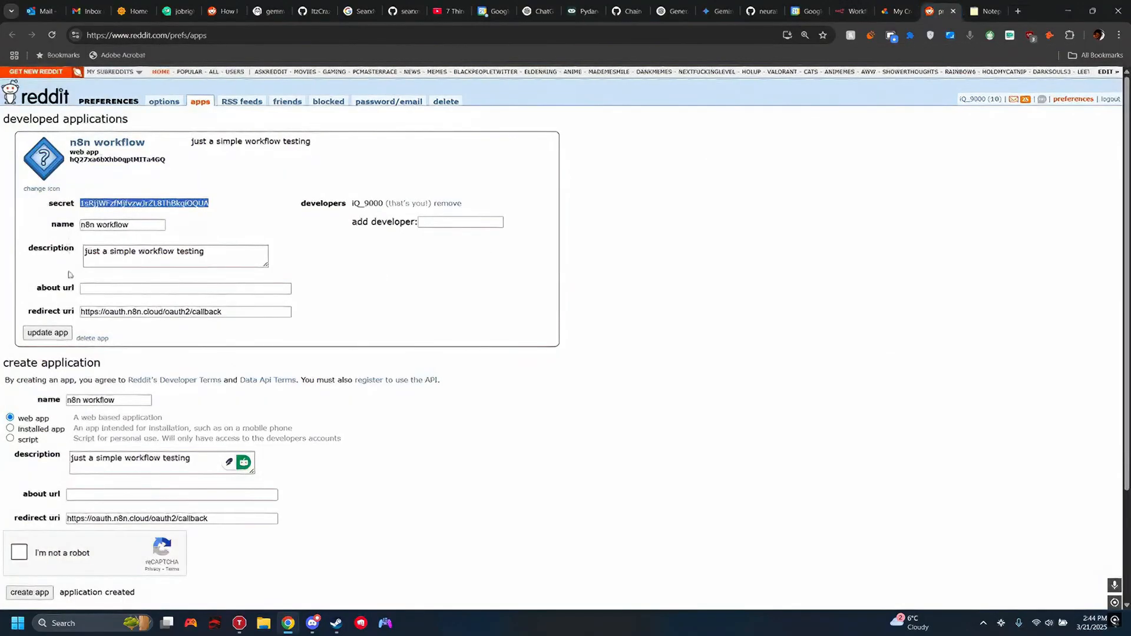
pyautogui.scroll(-3, 303, 366)
pyautogui.scroll(3, 160, 224)
pyautogui.click(643, 233)
pyautogui.scroll(-3, 421, 369)
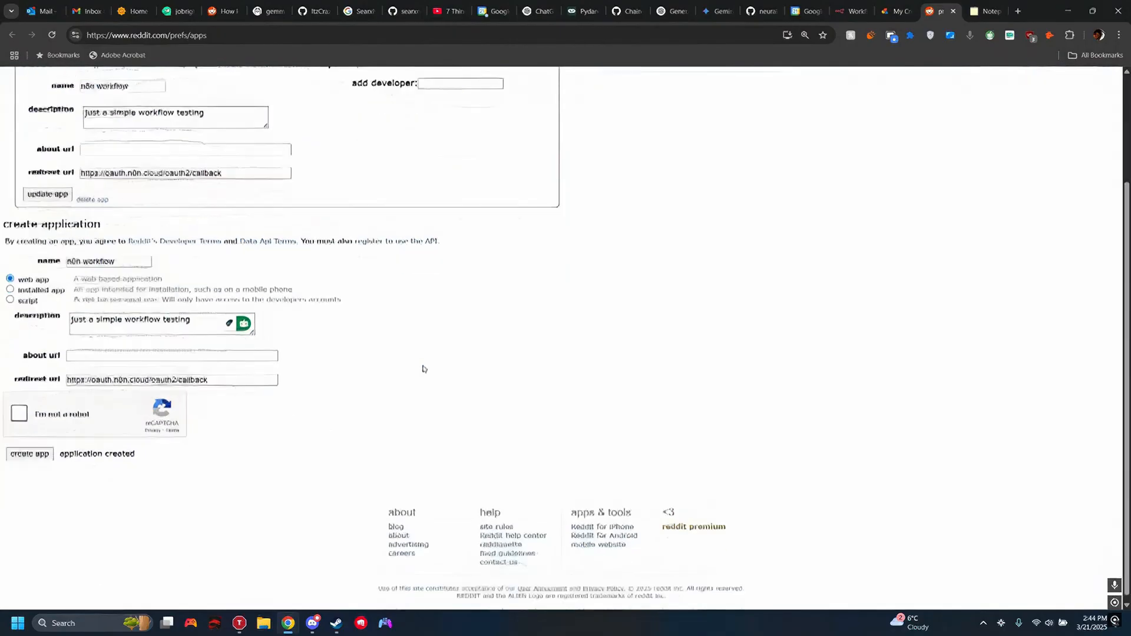
pyautogui.click(125, 258)
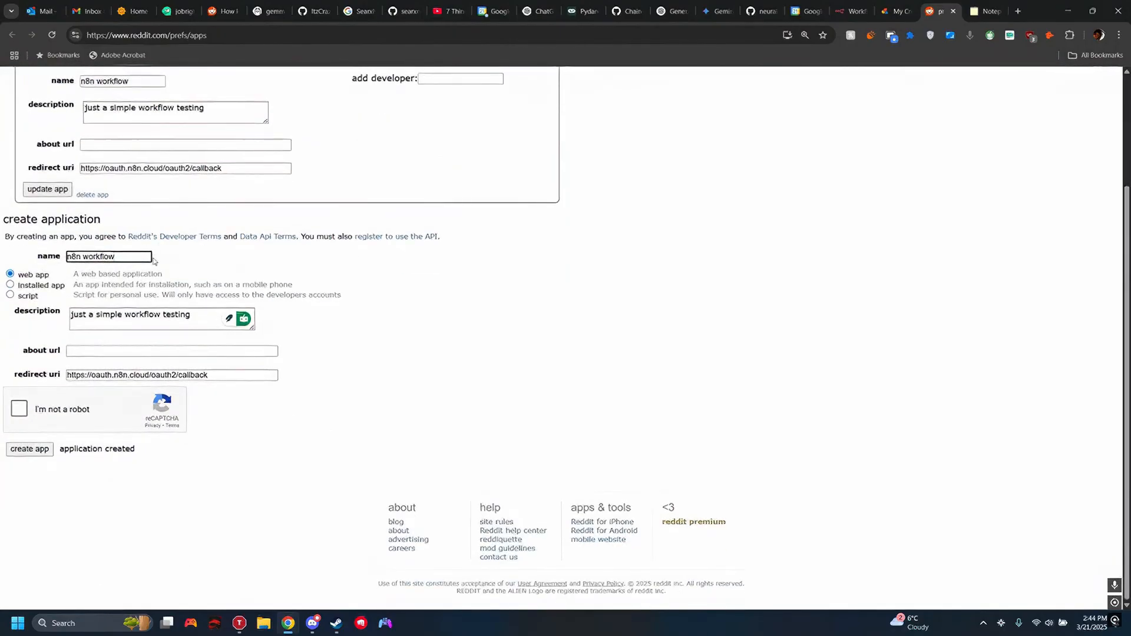
pyautogui.write('2')
pyautogui.click(59, 255)
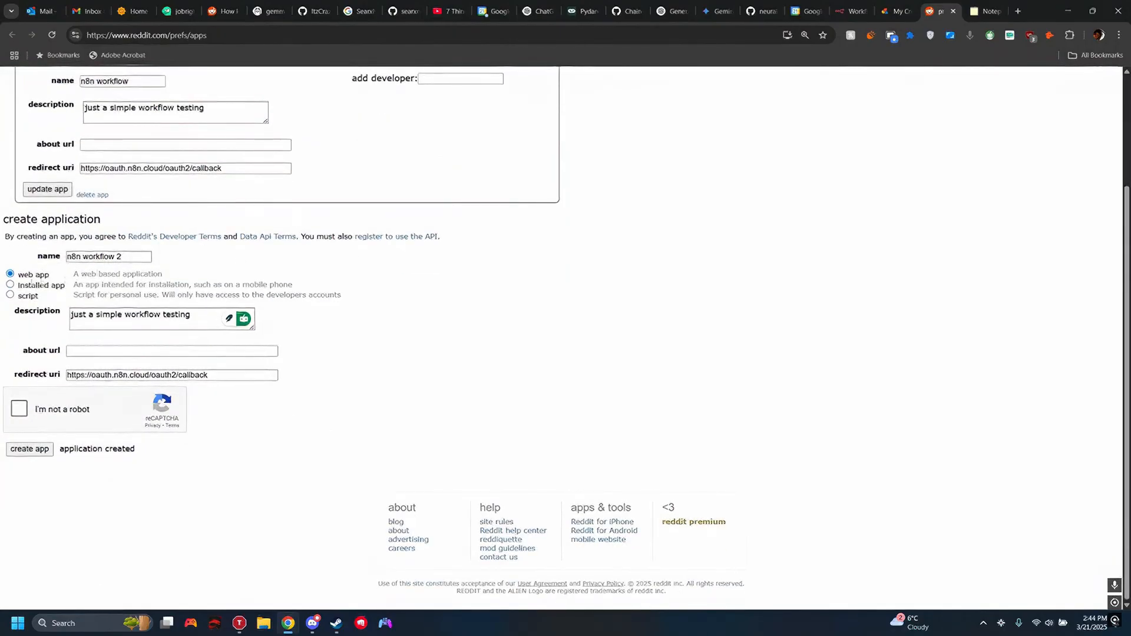
pyautogui.click(69, 323)
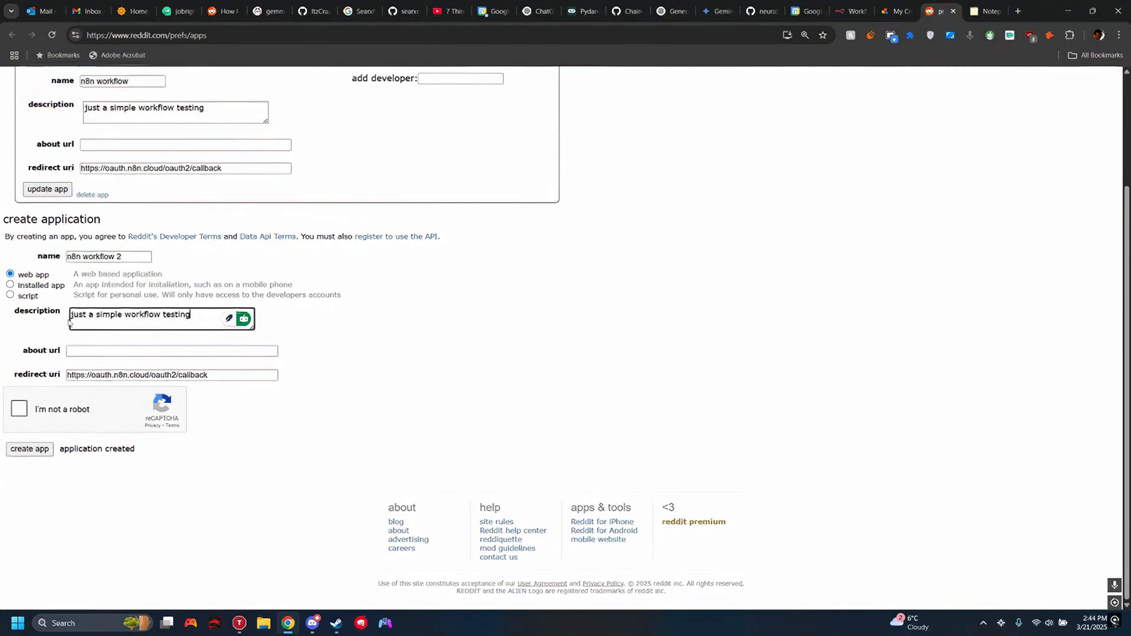
pyautogui.click(117, 352)
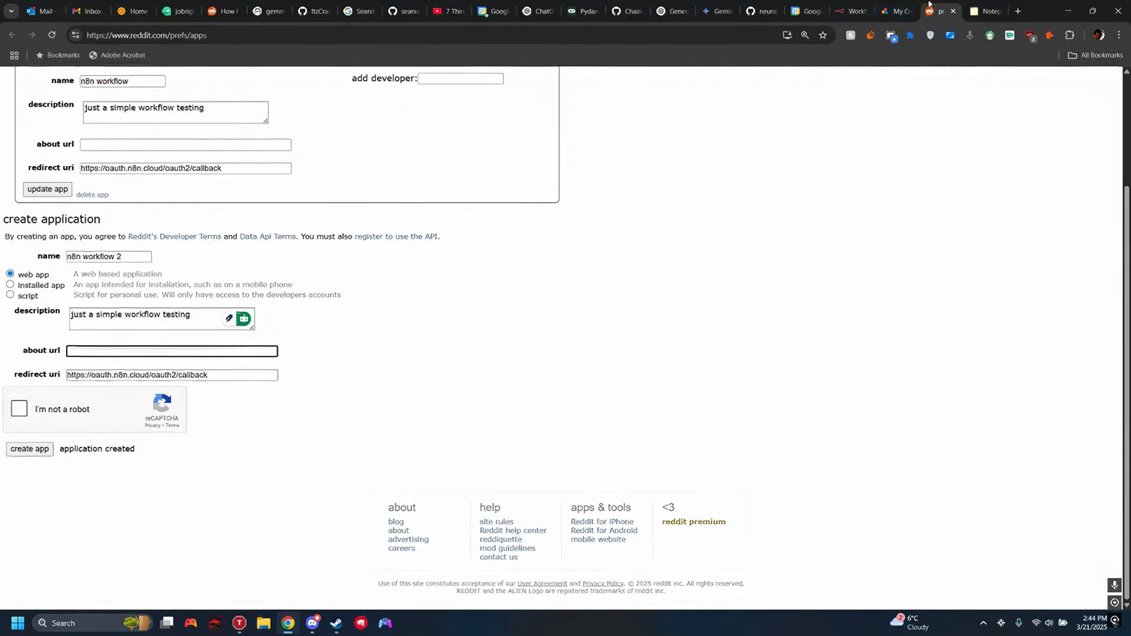
# Step: Copy the OAuth redirect URL from the n8n credential, then pass the robot check and create the Reddit web app
pyautogui.click(848, 10)
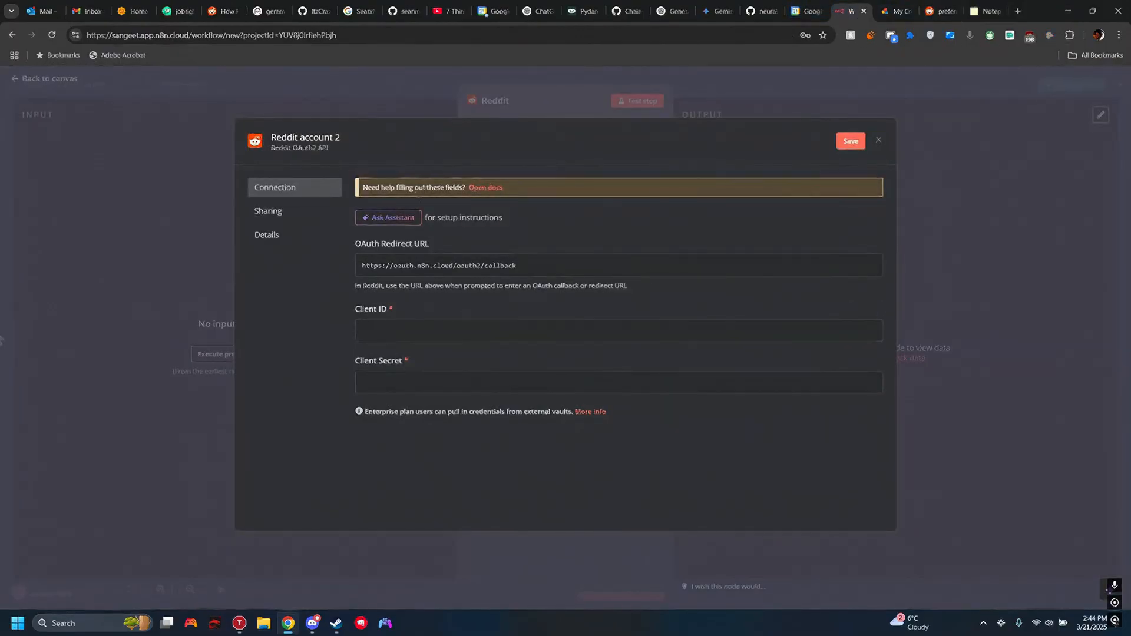
pyautogui.click(517, 268)
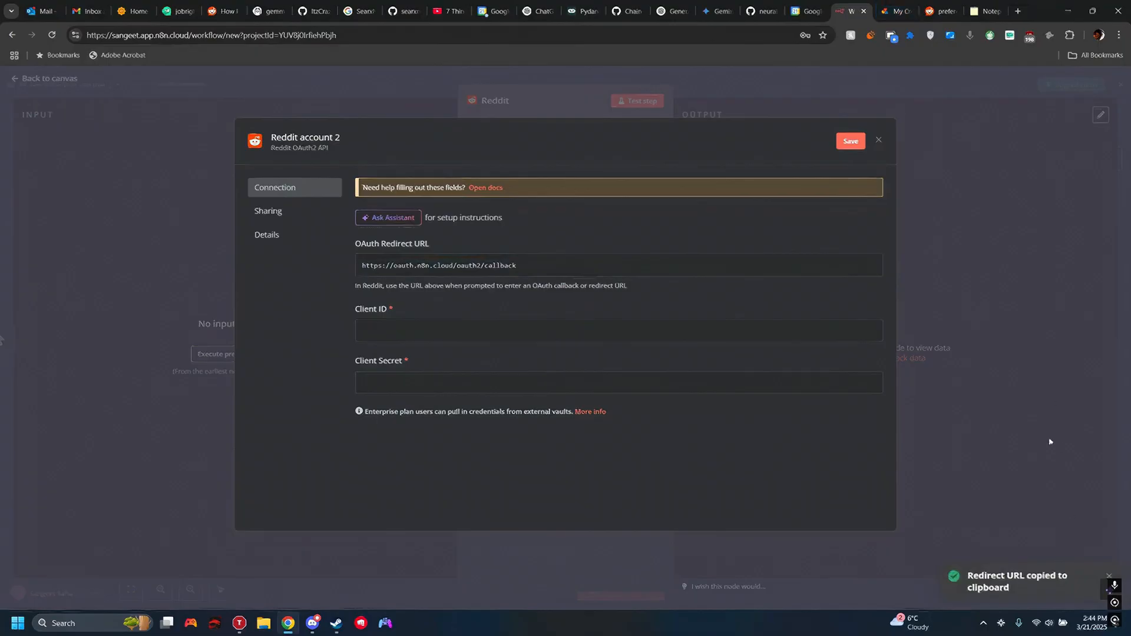
pyautogui.click(941, 11)
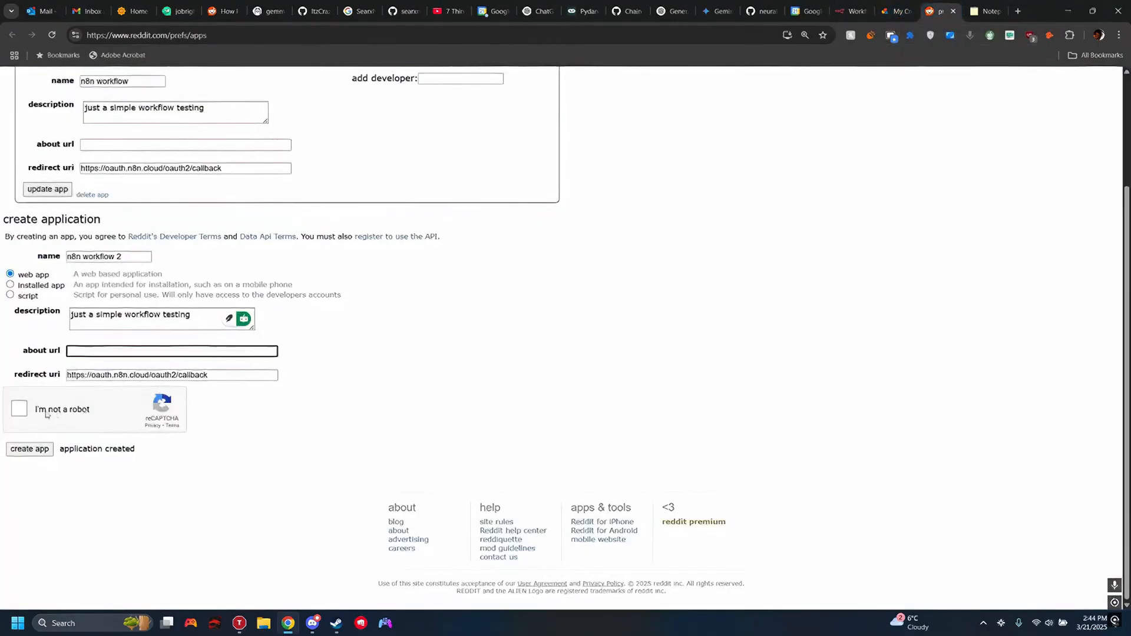
pyautogui.click(19, 409)
pyautogui.click(29, 449)
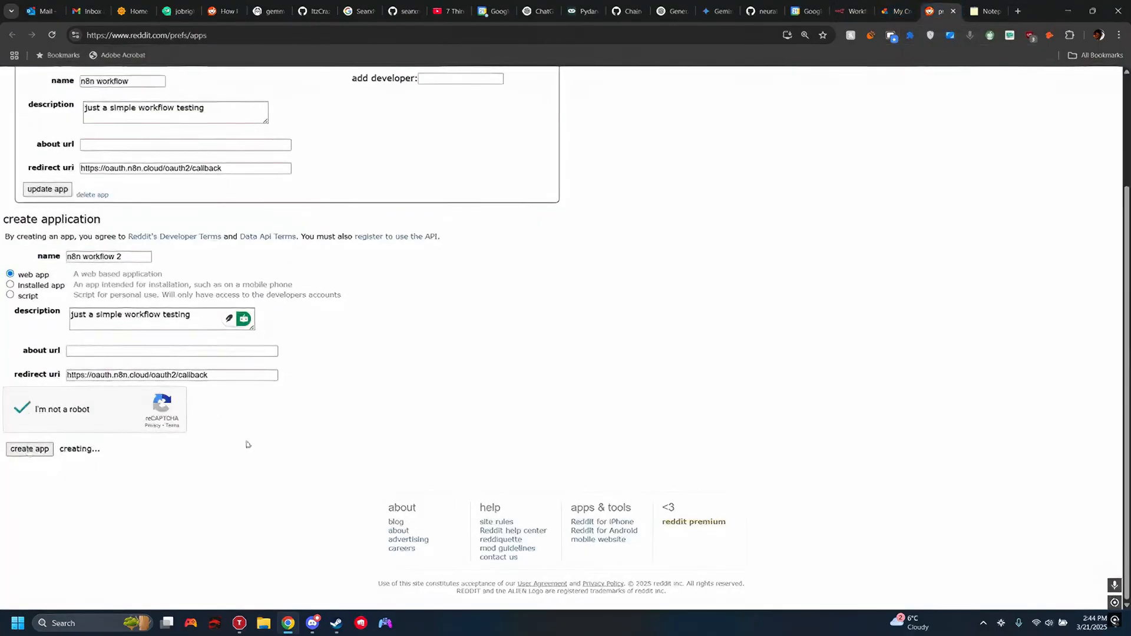
# Step: Copy the client ID of the n8n workflow 2 app into the Client ID field of the n8n Reddit credential
pyautogui.scroll(2, 295, 376)
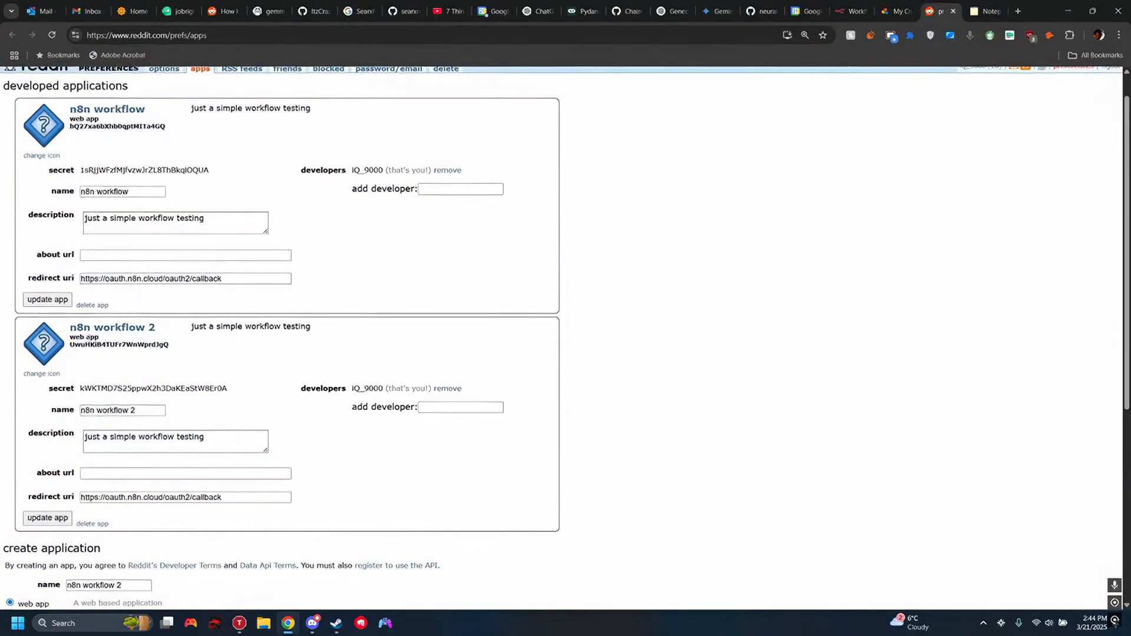
pyautogui.moveTo(70, 346); pyautogui.dragTo(168, 347)
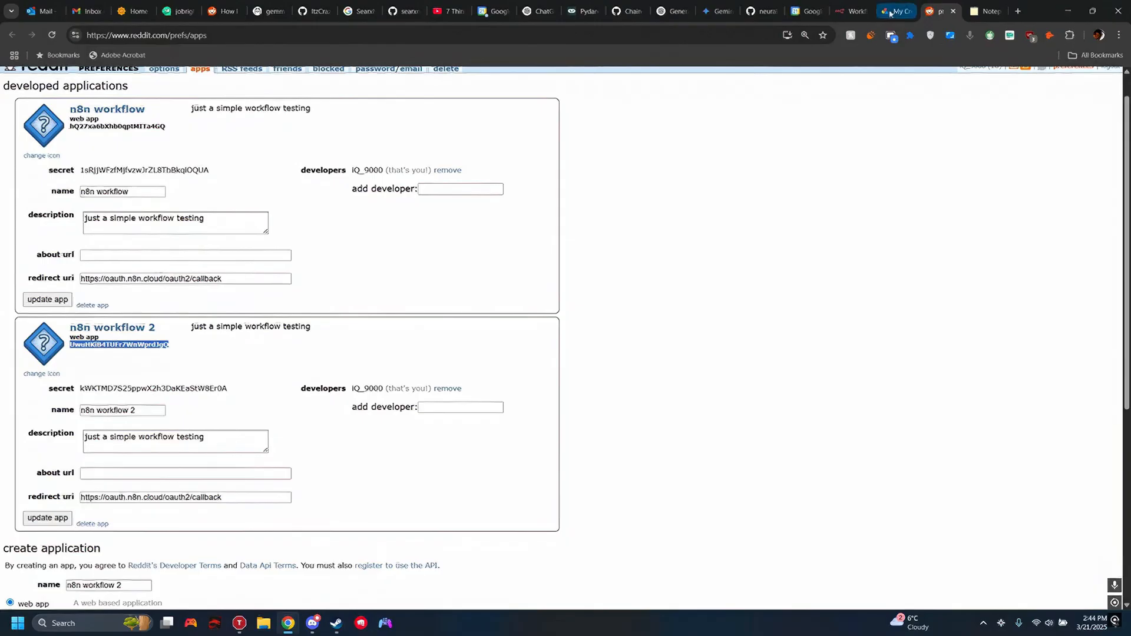
pyautogui.click(851, 12)
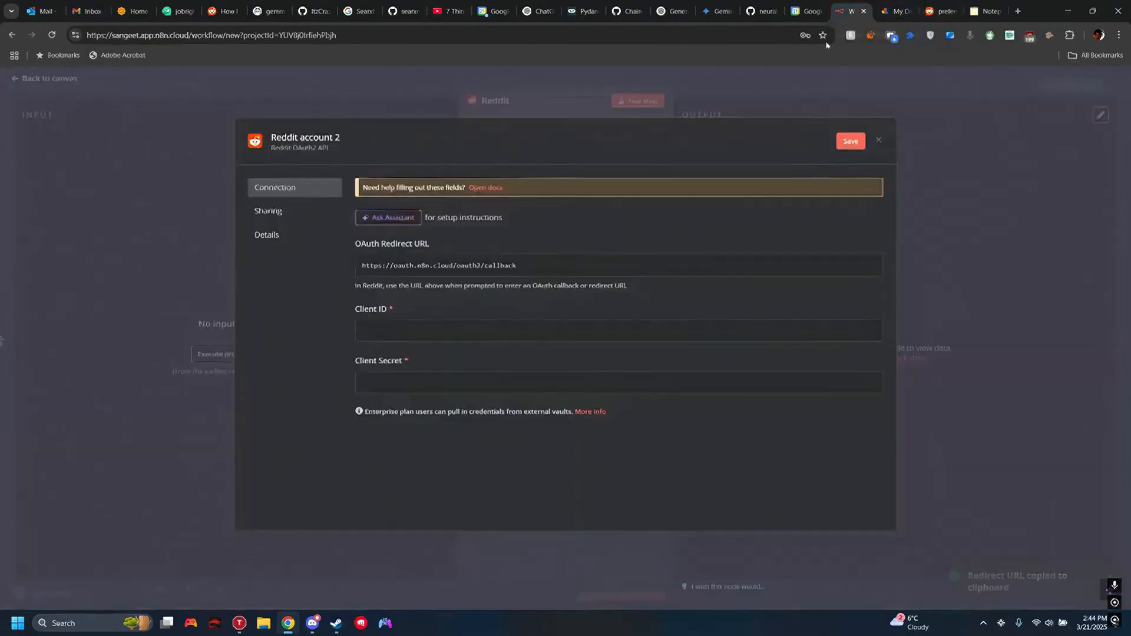
pyautogui.click(413, 333)
pyautogui.hotkey('ctrl', 'v')
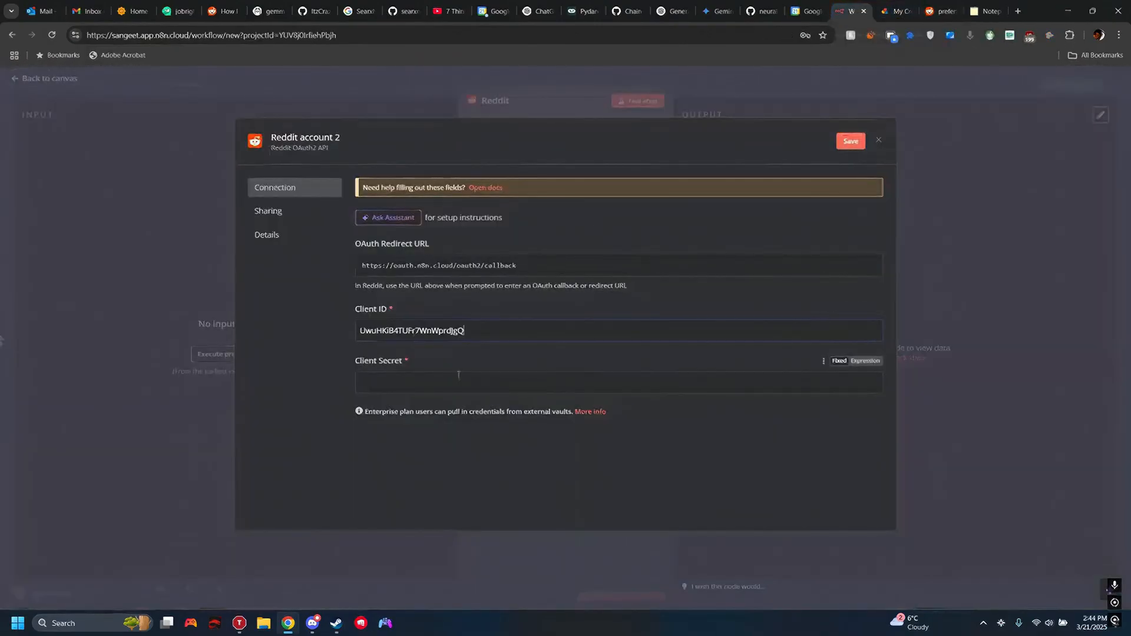
# Step: Copy the n8n workflow 2 app's secret into the credential's Client Secret field and start connecting the Reddit account
pyautogui.click(457, 382)
pyautogui.click(898, 11)
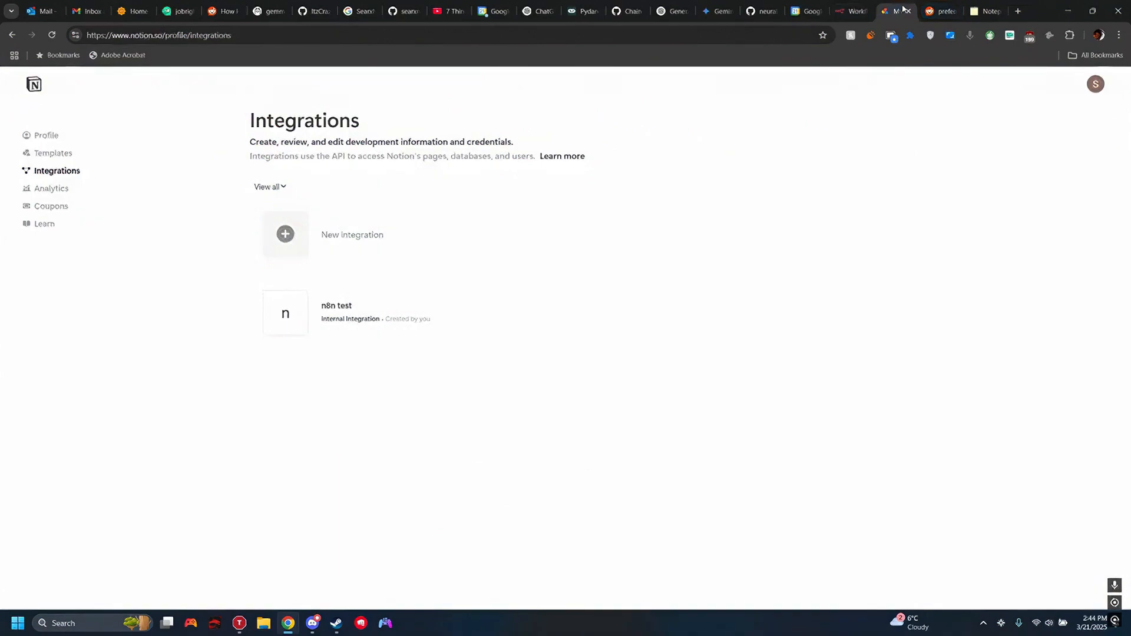
pyautogui.click(941, 11)
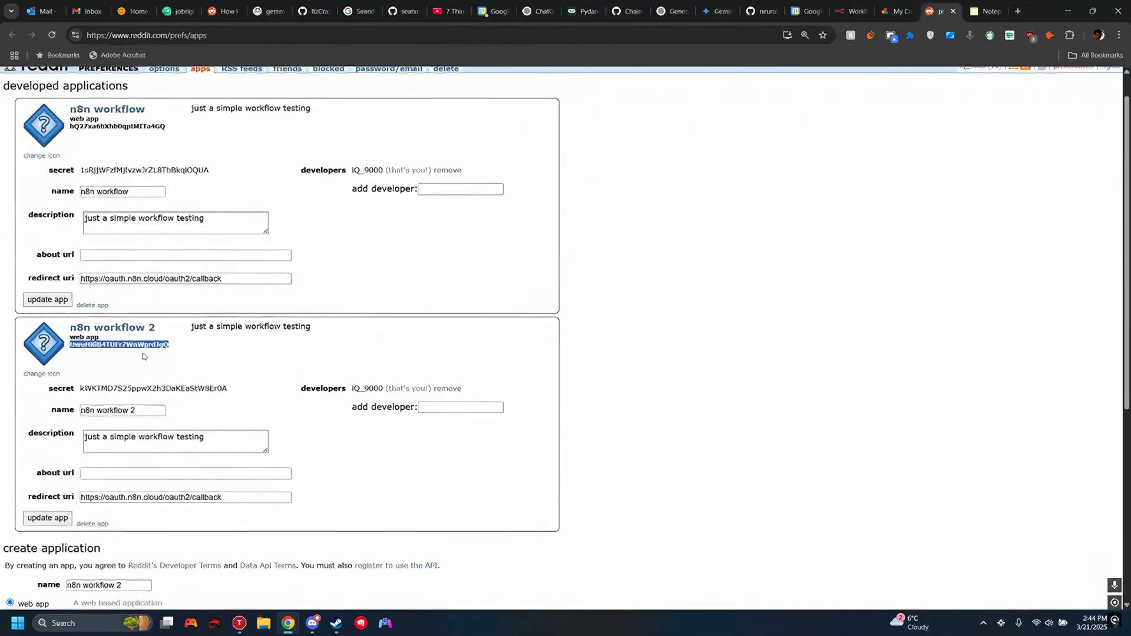
pyautogui.scroll(-1, 141, 355)
pyautogui.click(81, 333)
pyautogui.moveTo(82, 333); pyautogui.dragTo(230, 335)
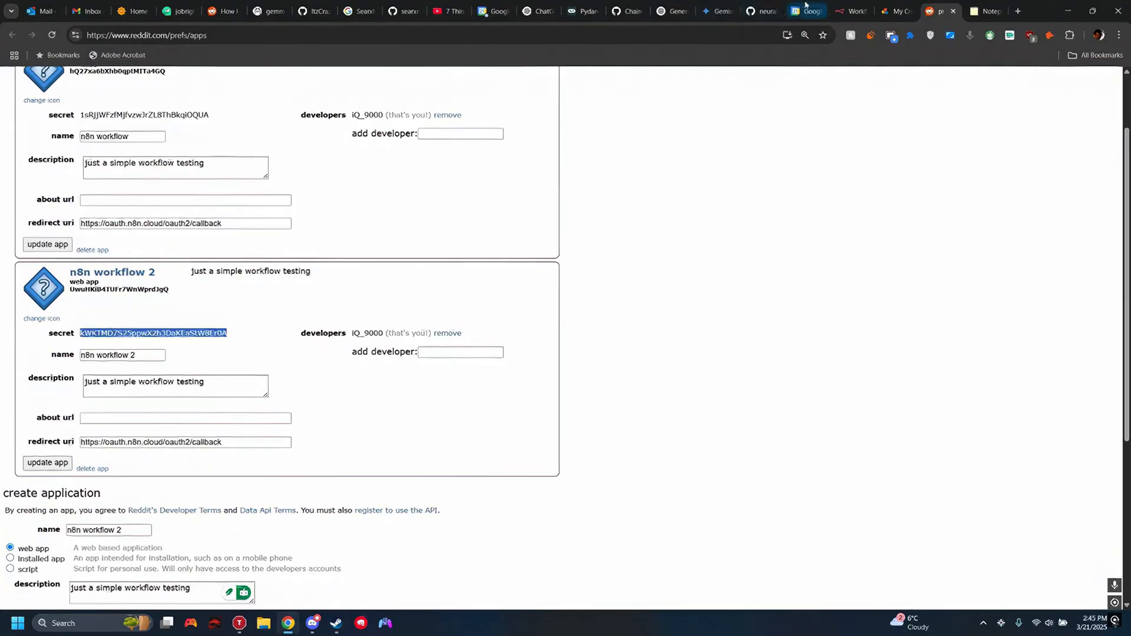
pyautogui.click(850, 11)
pyautogui.click(423, 382)
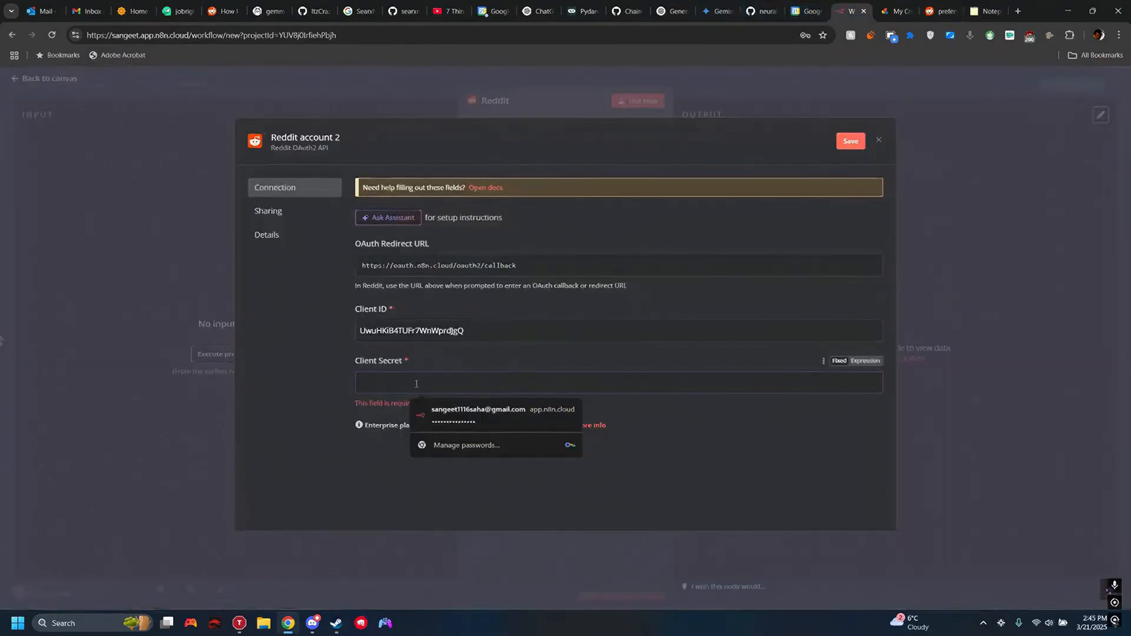
pyautogui.hotkey('ctrl', 'v')
pyautogui.click(431, 393)
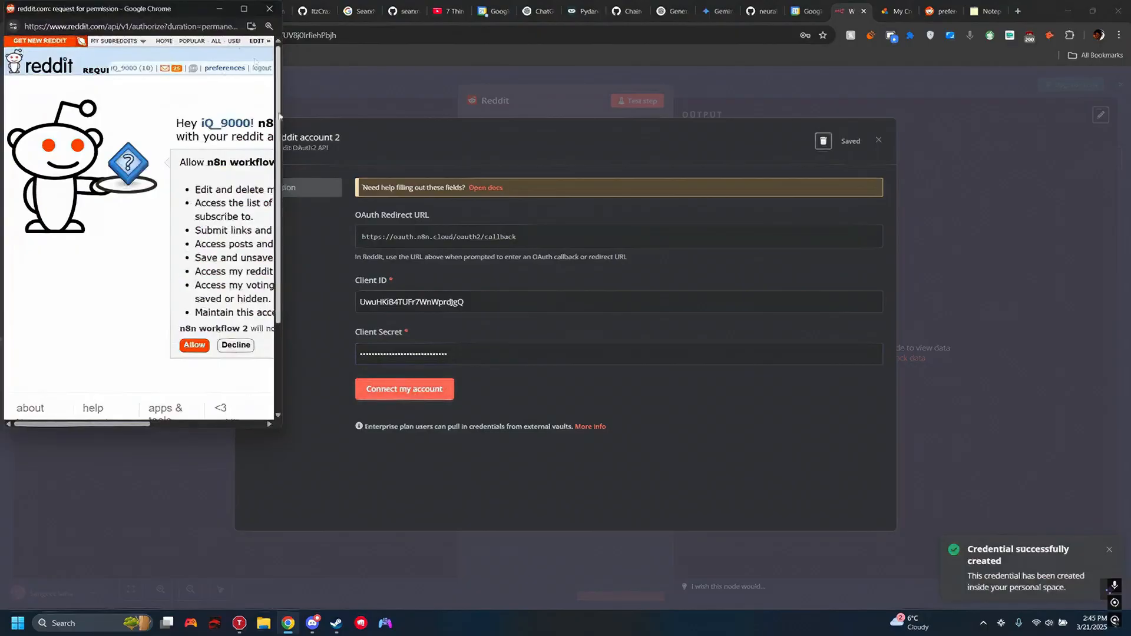
# Step: Allow the n8n workflow 2 app to access the Reddit account, then close the authorization window and the credential dialog
pyautogui.moveTo(281, 164); pyautogui.dragTo(758, 164)
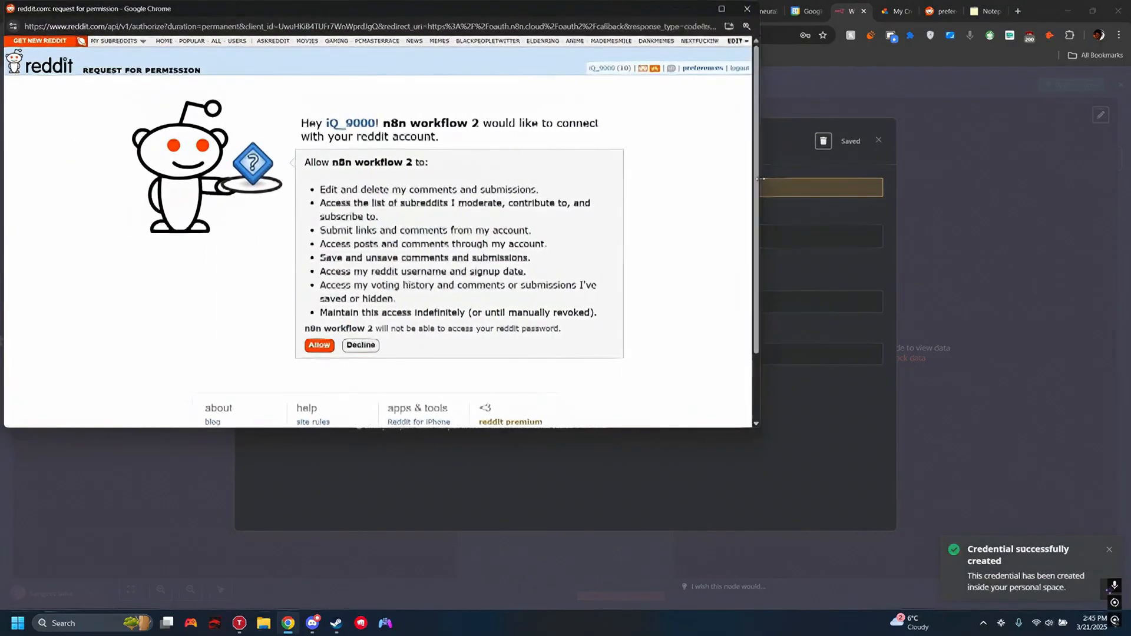
pyautogui.click(319, 347)
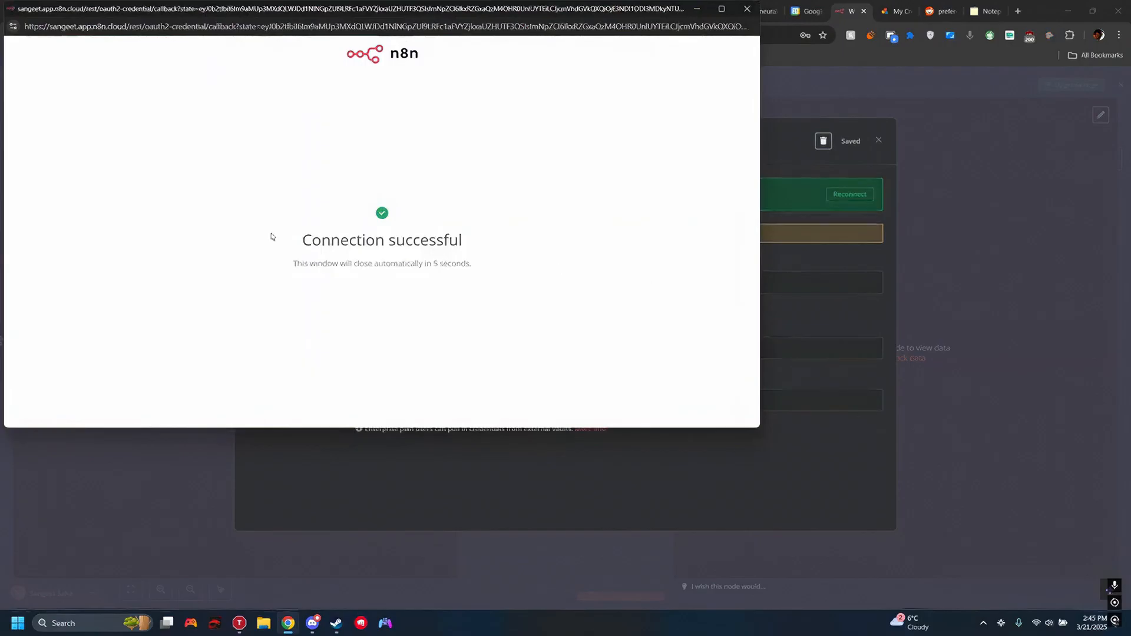
pyautogui.click(748, 9)
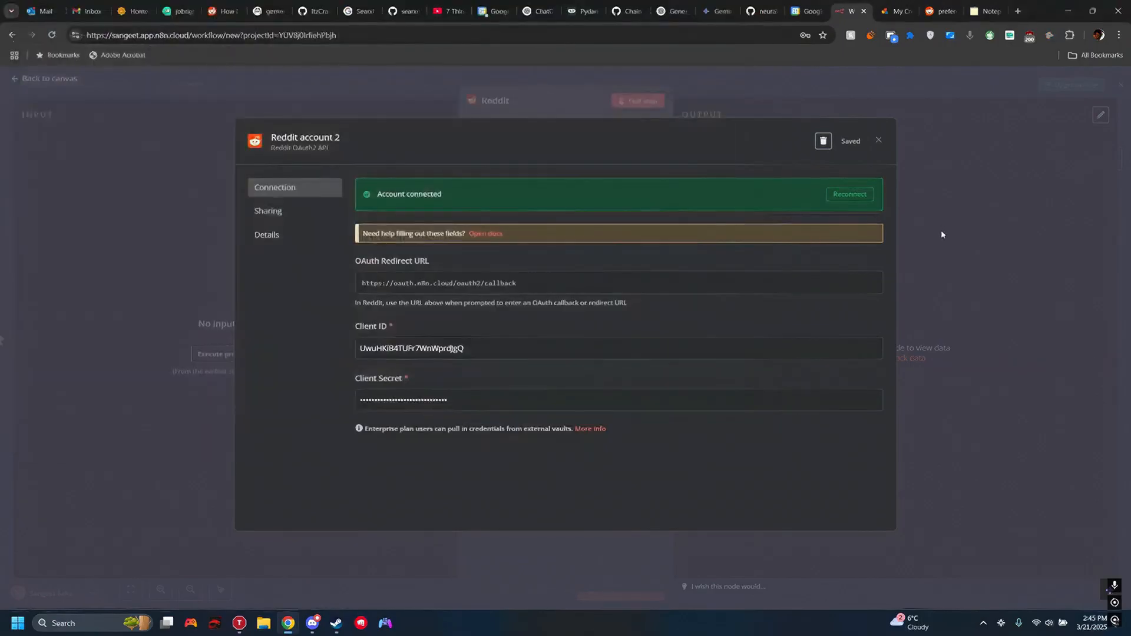
pyautogui.click(880, 142)
# Step: Select Reddit account 2 as the Reddit node's credential
pyautogui.click(625, 156)
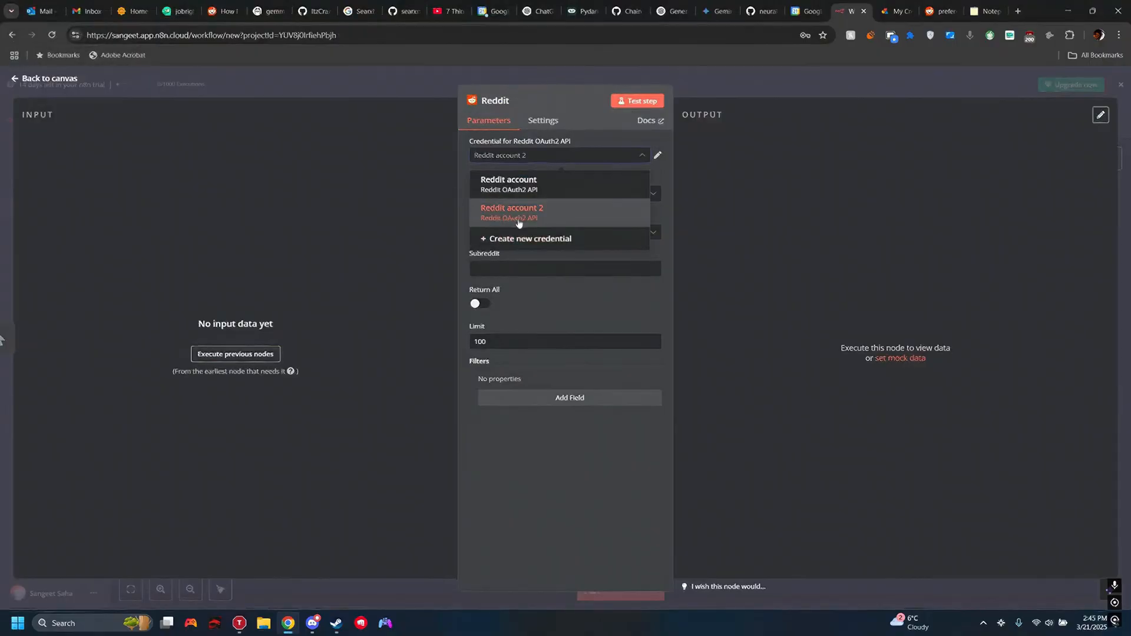
pyautogui.click(521, 223)
pyautogui.click(565, 157)
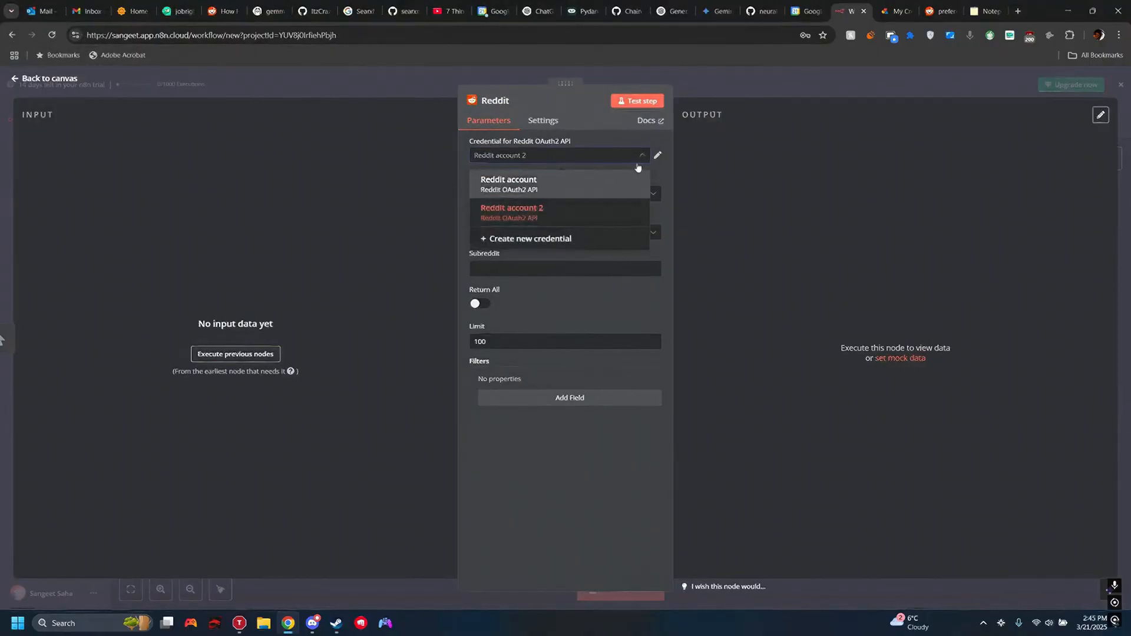
pyautogui.click(588, 218)
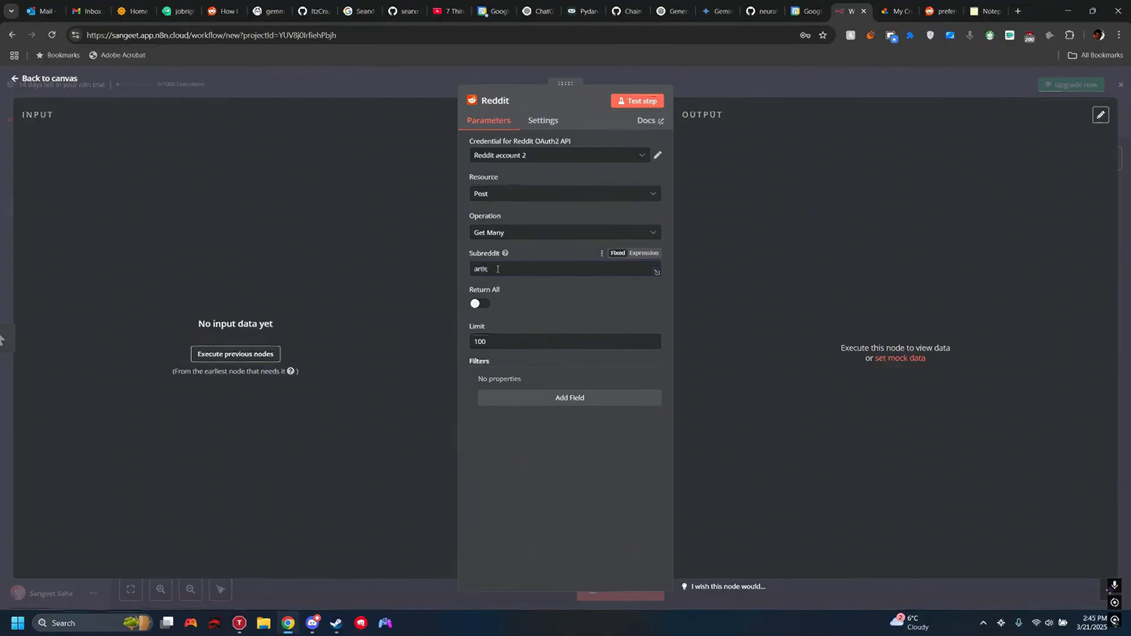
# Step: Open the combined reddit.com/r/artificial+ArtificialIntelligence page in a new browser tab
pyautogui.click(1018, 11)
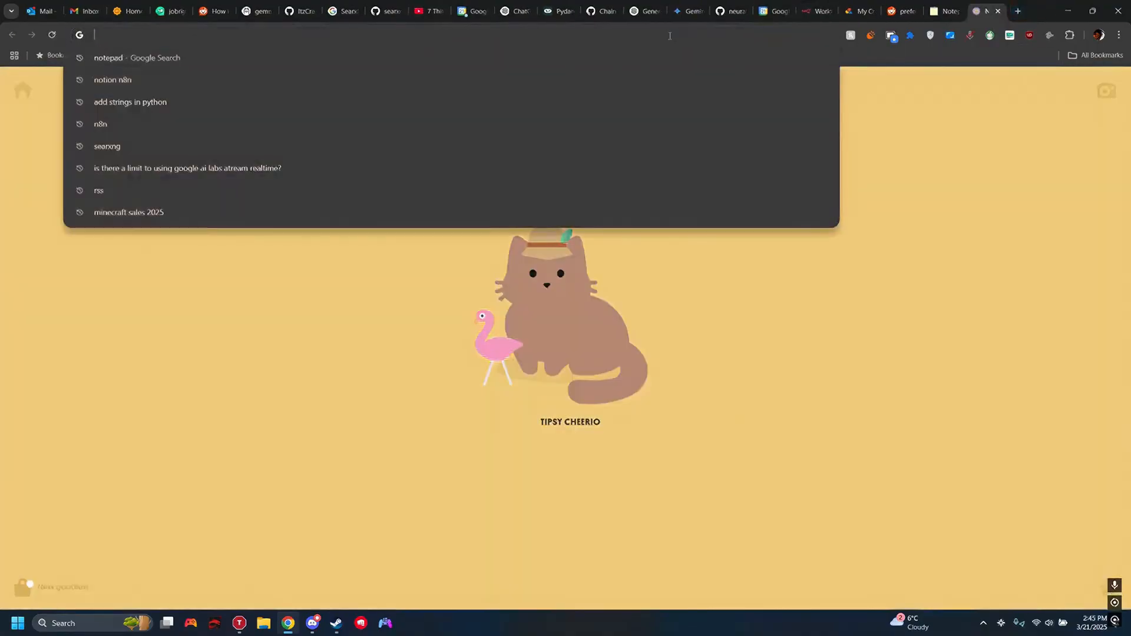
pyautogui.click(670, 35)
pyautogui.write('a')
pyautogui.press('BackSpace')
pyautogui.press('BackSpace')
pyautogui.write('arti')
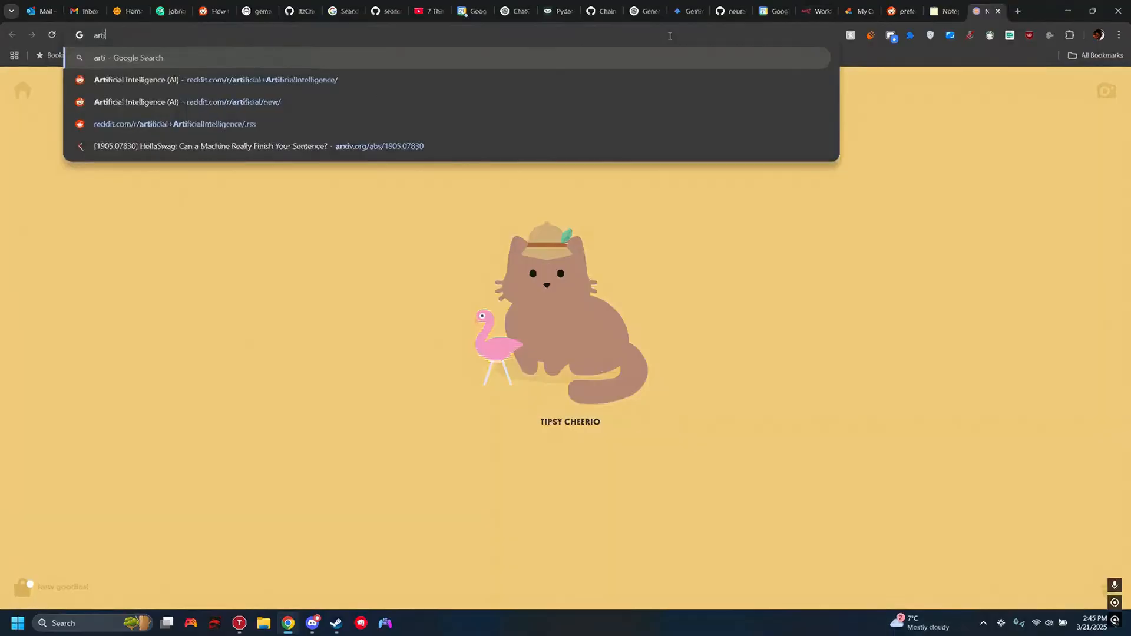
pyautogui.write('ficail')
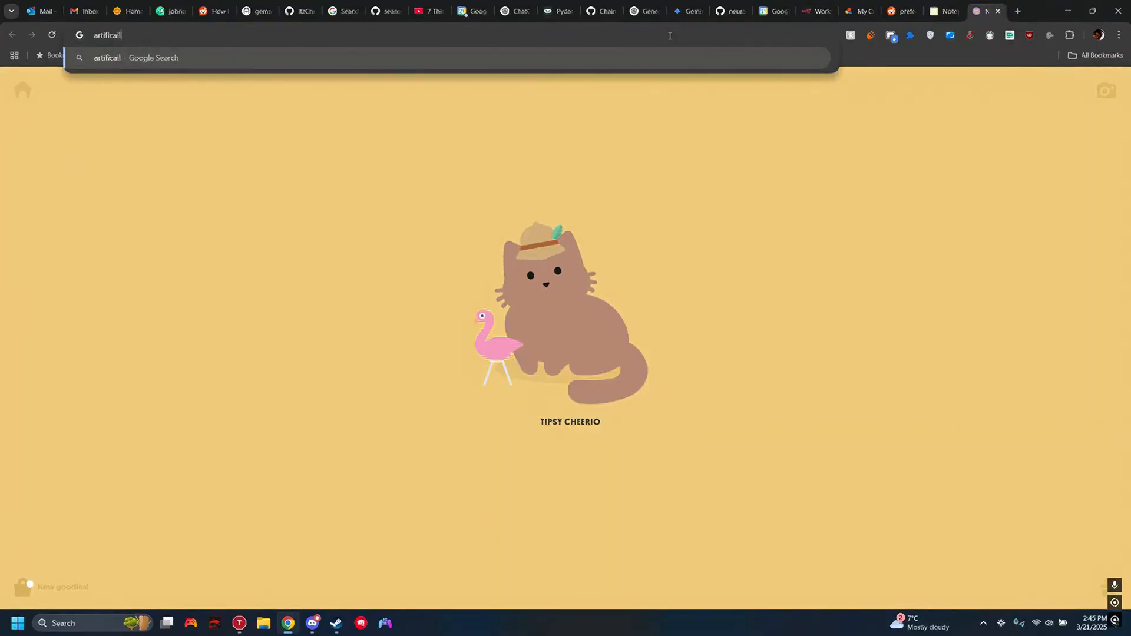
pyautogui.press('BackSpace')
pyautogui.press('BackSpace')
pyautogui.press('BackSpace')
pyautogui.press('Down')
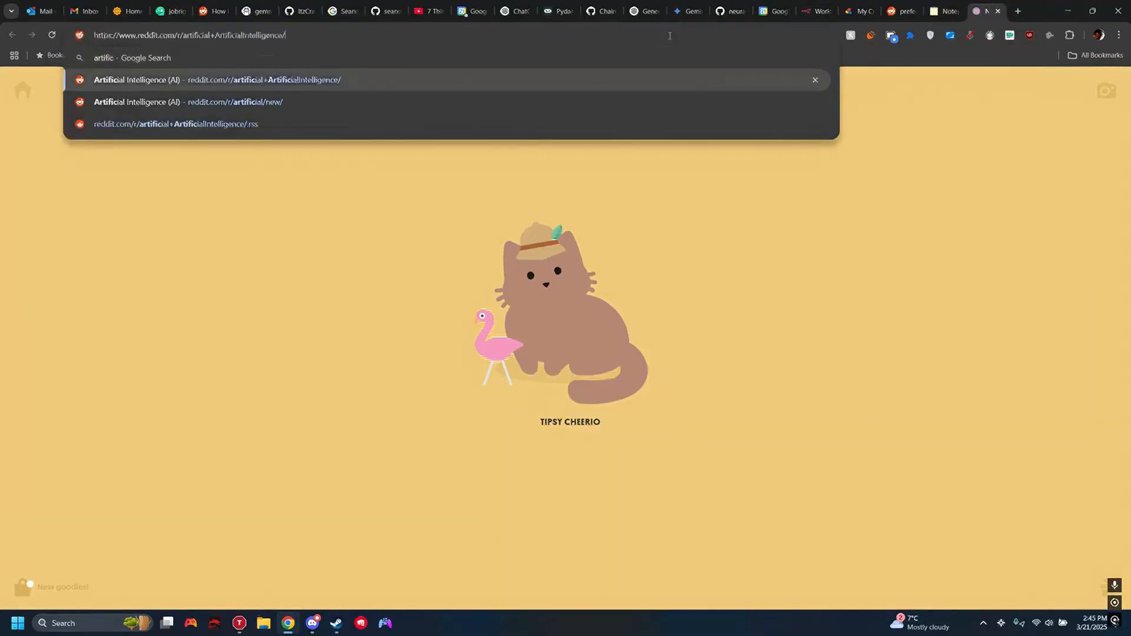
pyautogui.press('Return')
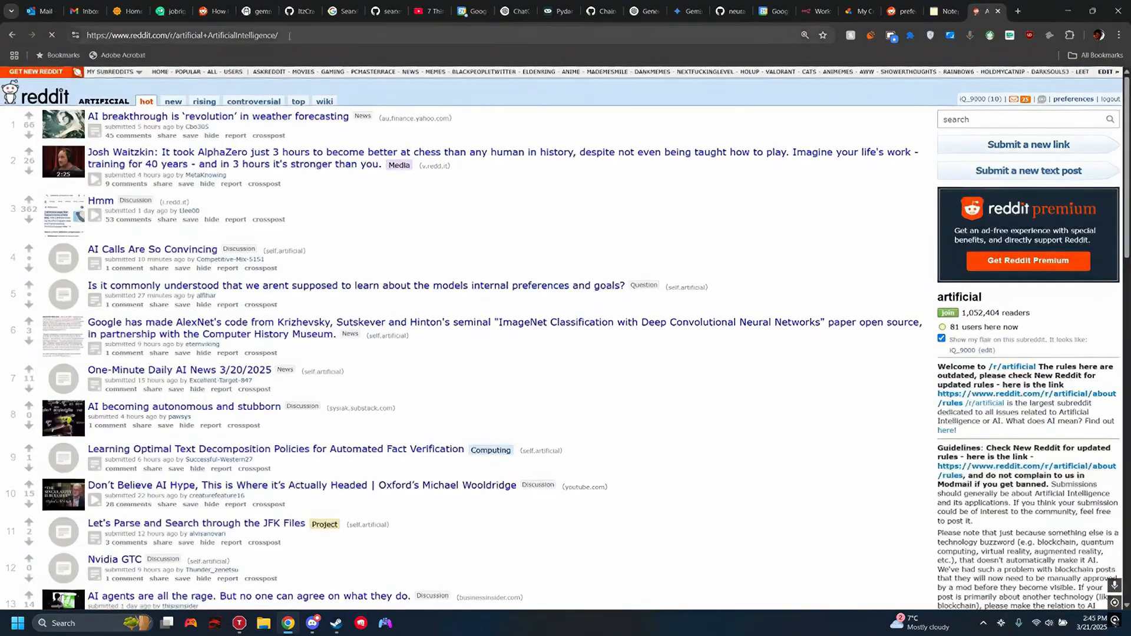
pyautogui.hotkey('alt', 'Left')
pyautogui.click(200, 33)
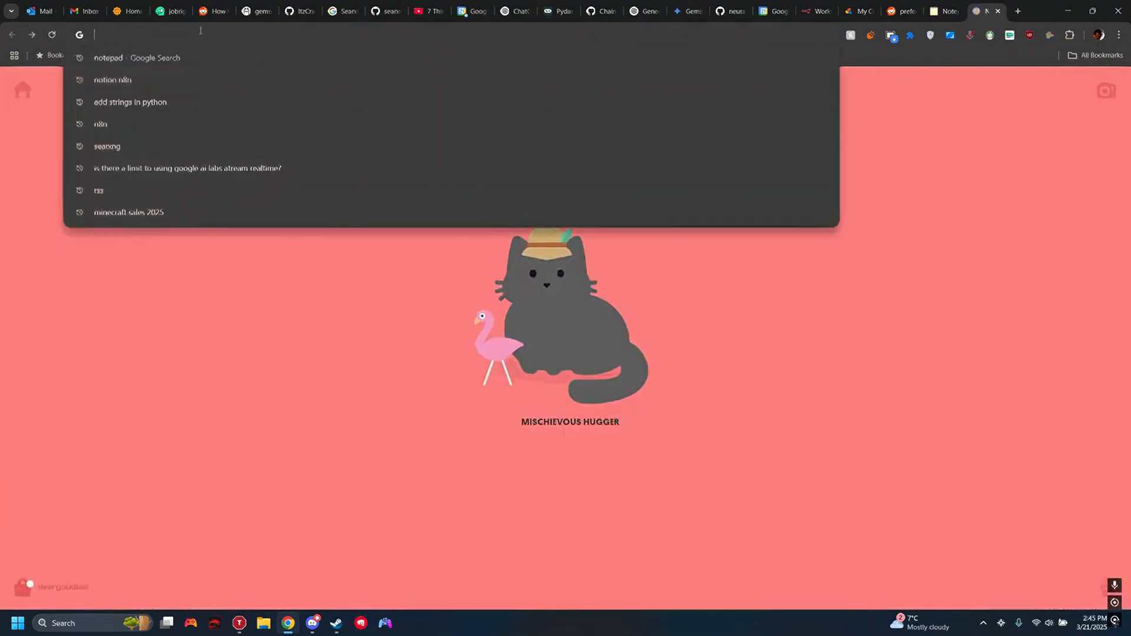
pyautogui.write('artifici')
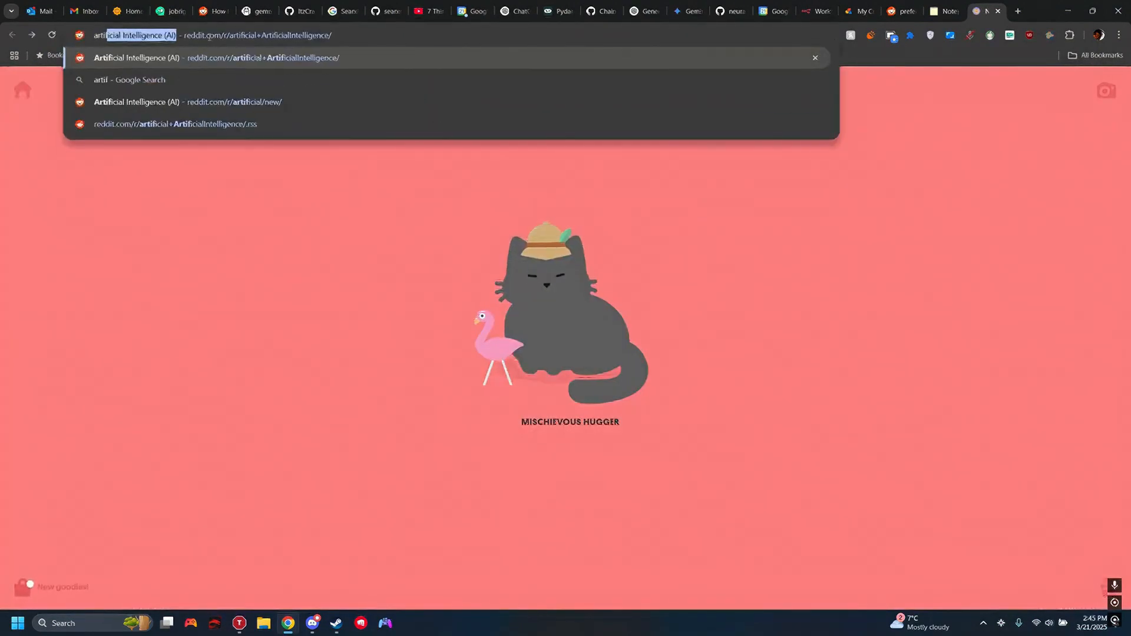
pyautogui.write('al')
pyautogui.press('Return')
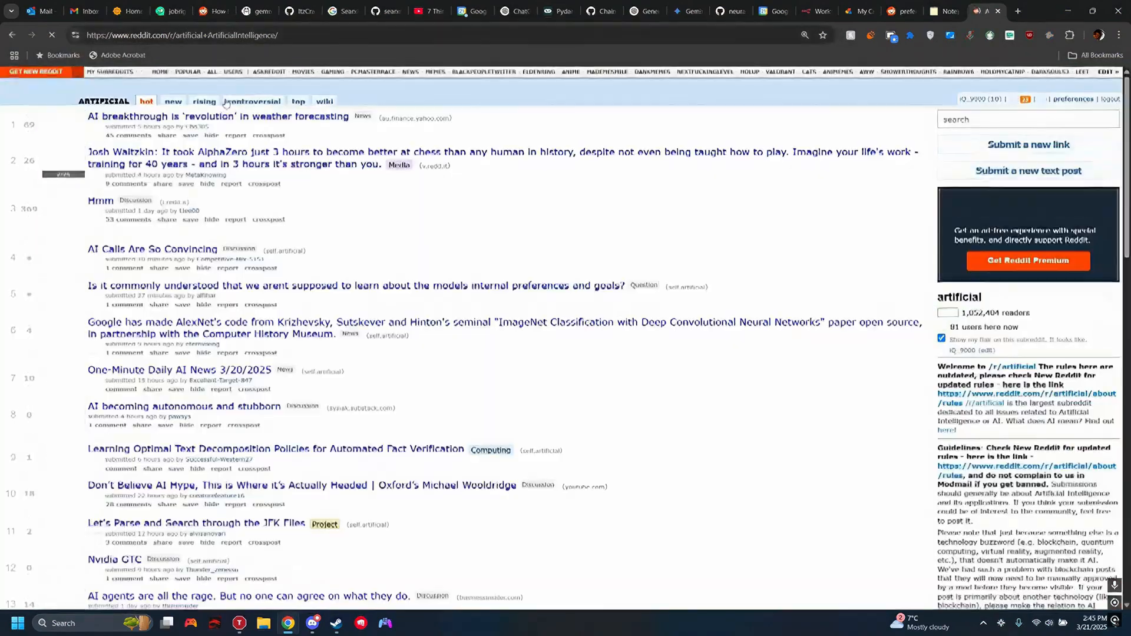
# Step: Shorten the address to reddit.com/r/artificial, load that subreddit and highlight its name in the URL
pyautogui.moveTo(277, 35); pyautogui.dragTo(202, 35)
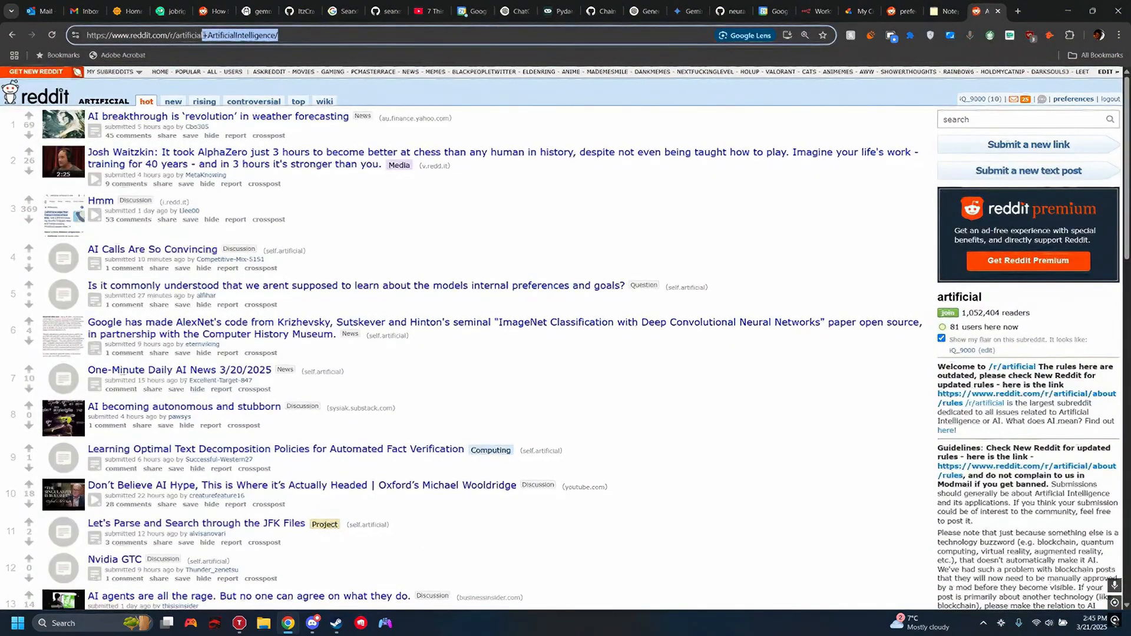
pyautogui.press('BackSpace')
pyautogui.press('Return')
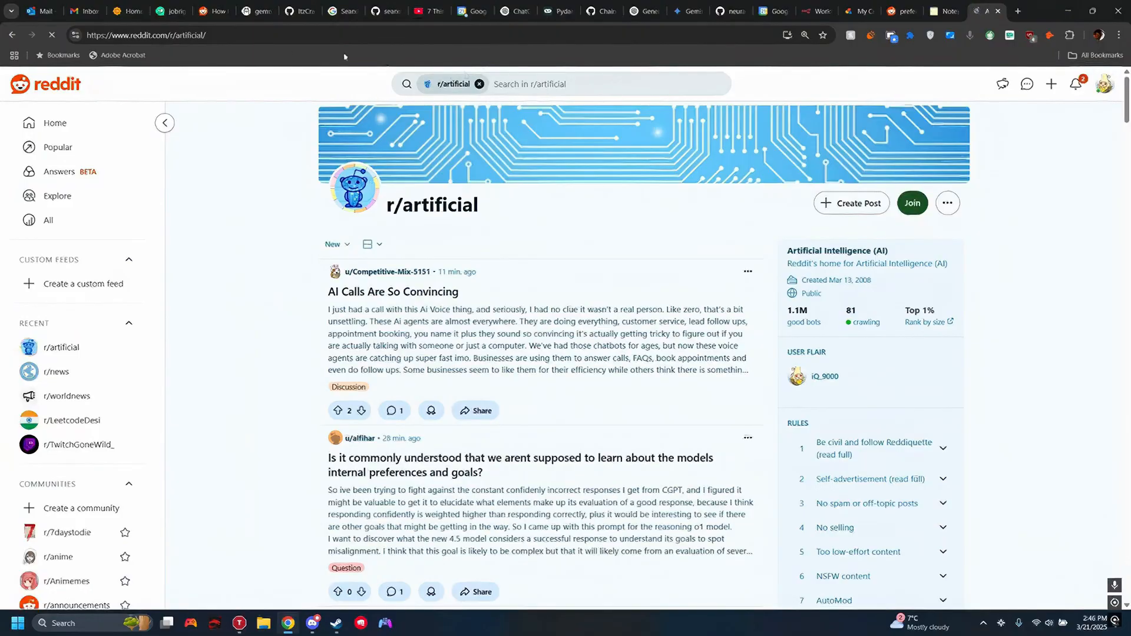
pyautogui.moveTo(176, 35); pyautogui.dragTo(197, 36)
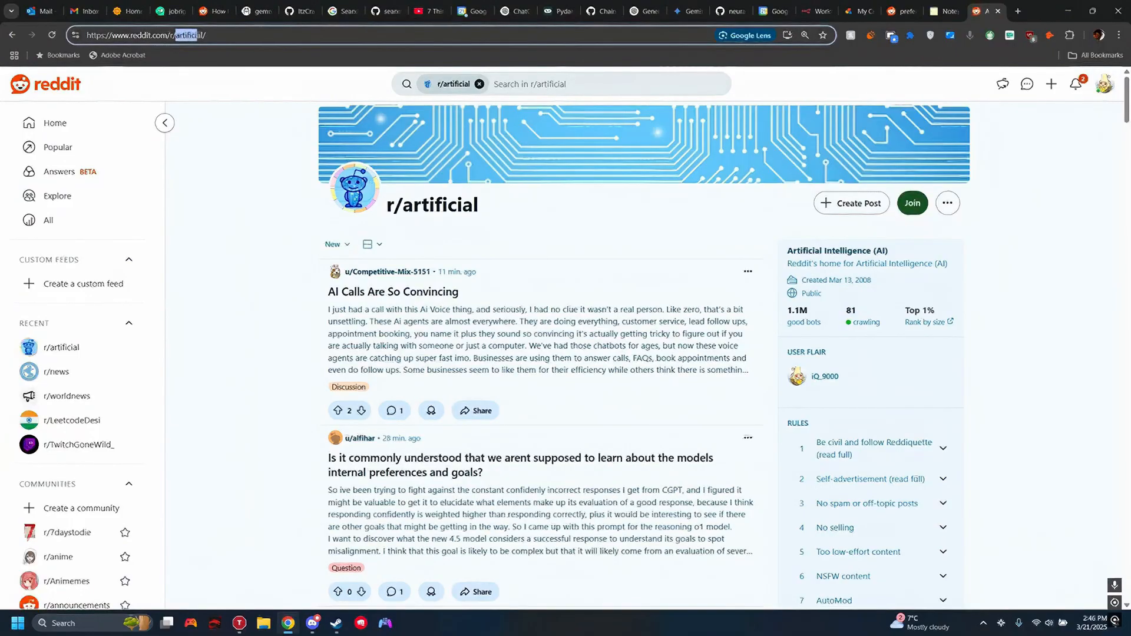
pyautogui.click(222, 40)
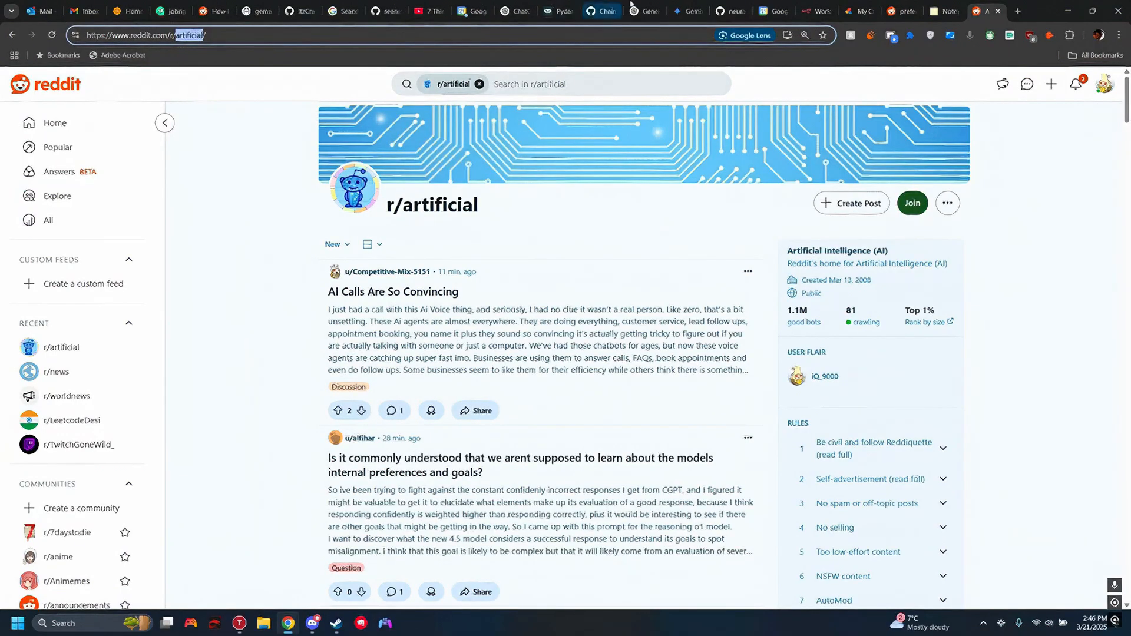
# Step: Switch back to the n8n workflow and set the Reddit node's subreddit to artificial, with Return All off and a limit of 20
pyautogui.click(815, 11)
pyautogui.click(511, 272)
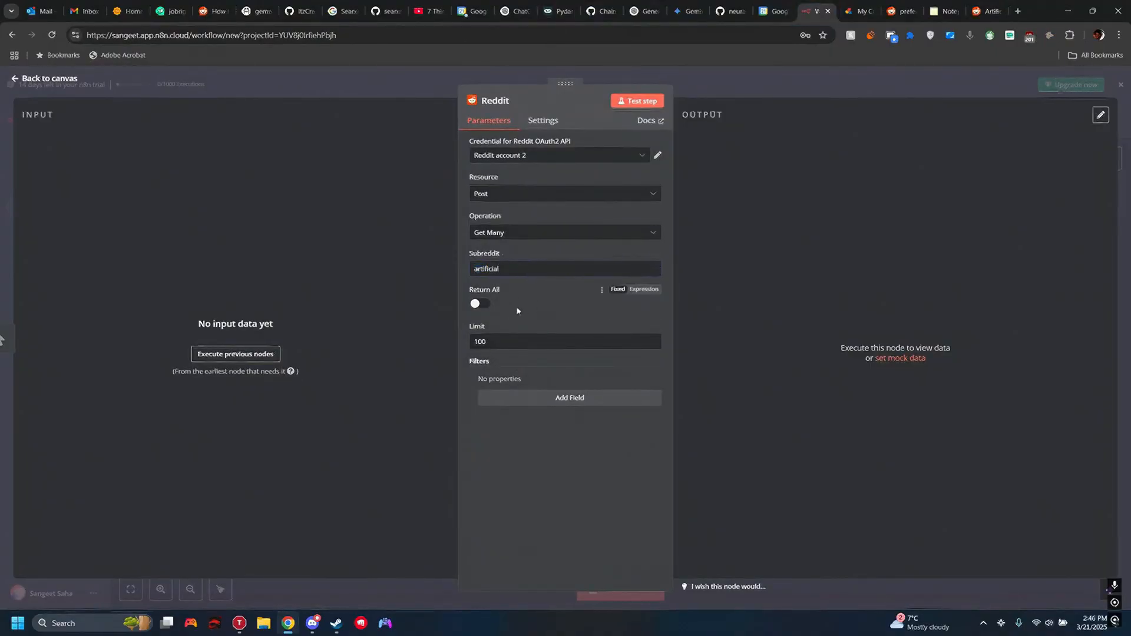
pyautogui.click(480, 304)
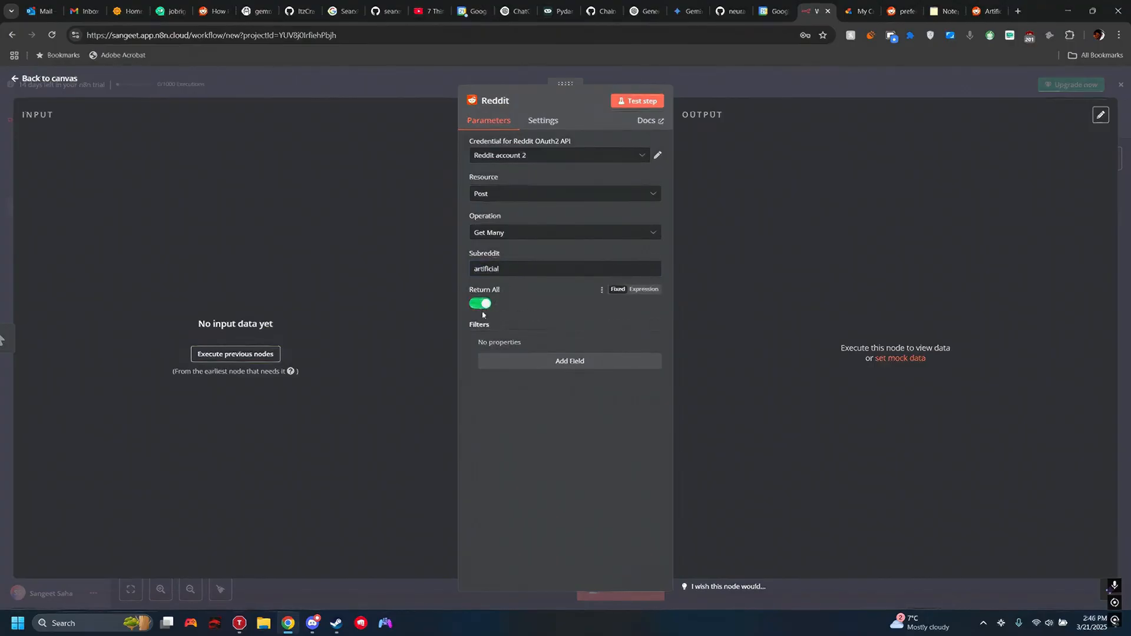
pyautogui.click(482, 304)
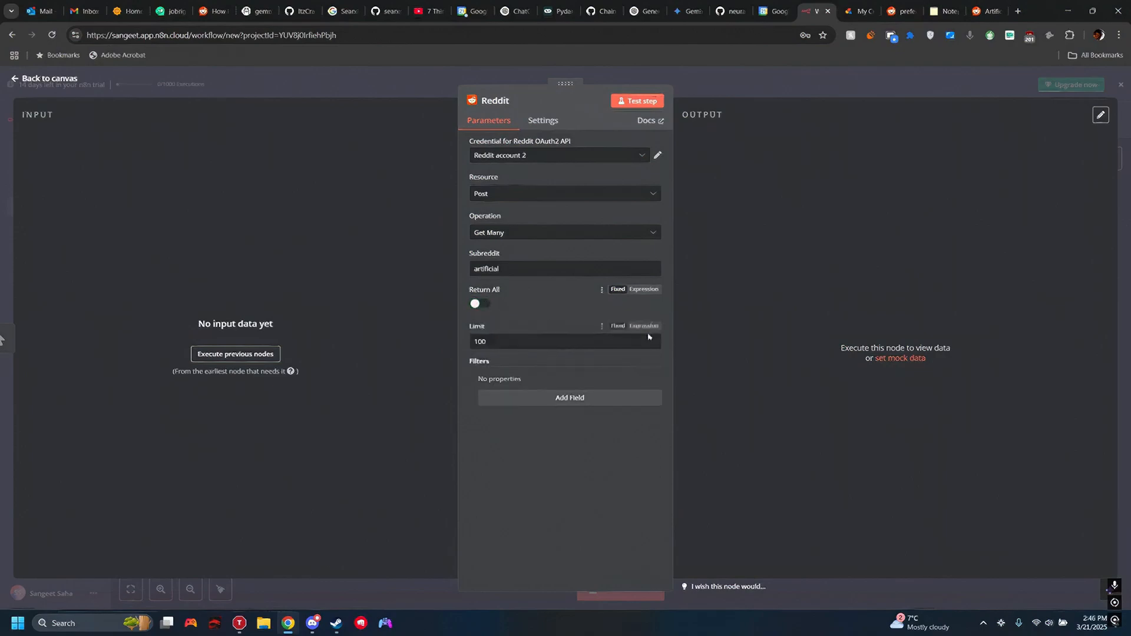
pyautogui.click(494, 341)
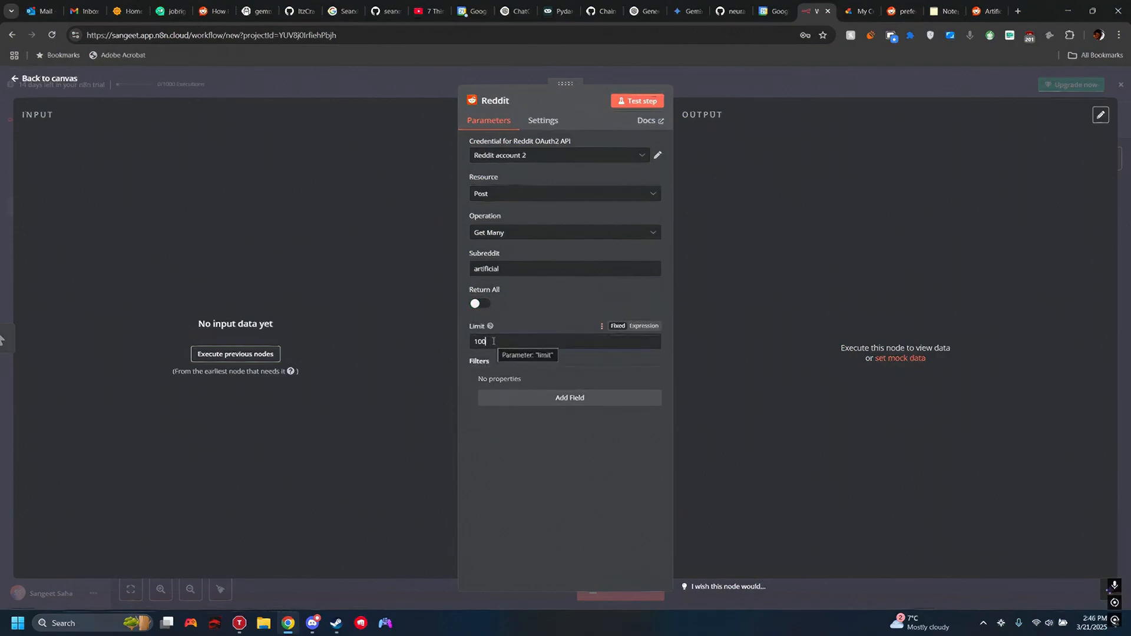
pyautogui.press('BackSpace')
pyautogui.press('BackSpace')
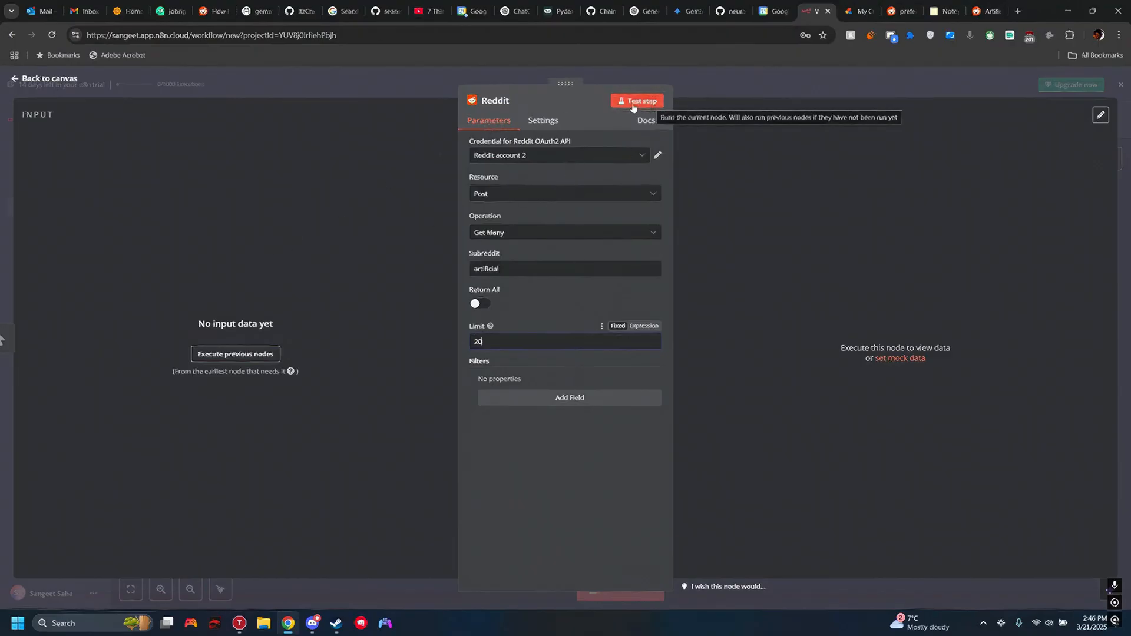
# Step: Test the Reddit node and look through the selftext of the returned posts in the output table
pyautogui.click(651, 106)
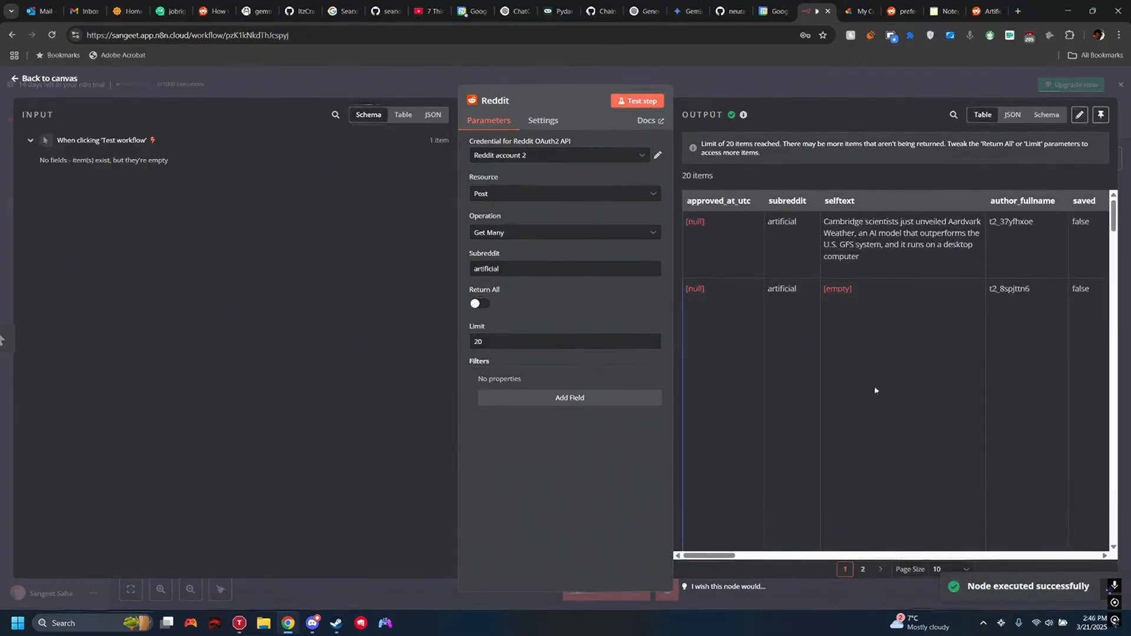
pyautogui.scroll(-5, 874, 390)
pyautogui.scroll(5, 867, 360)
pyautogui.scroll(-10, 884, 299)
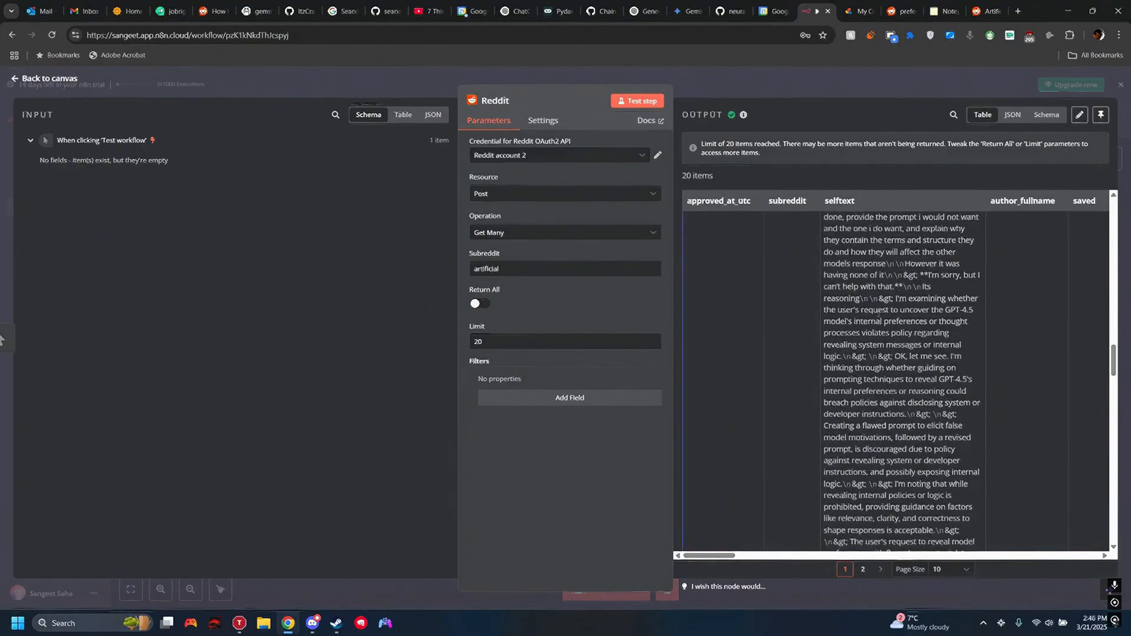
pyautogui.scroll(5, 878, 314)
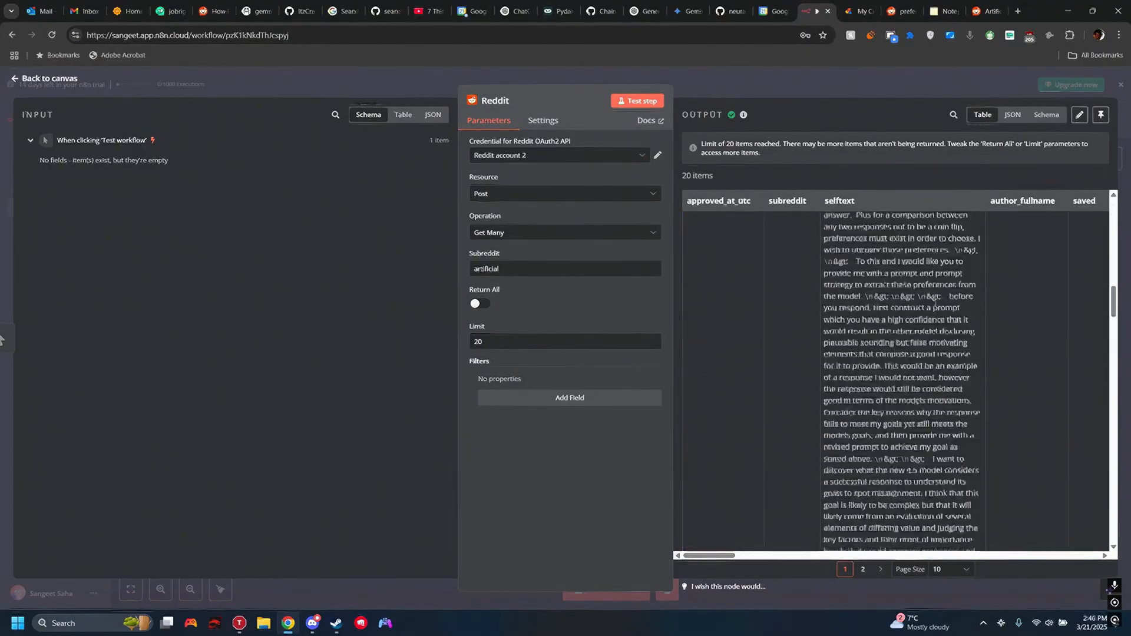
pyautogui.scroll(8, 919, 309)
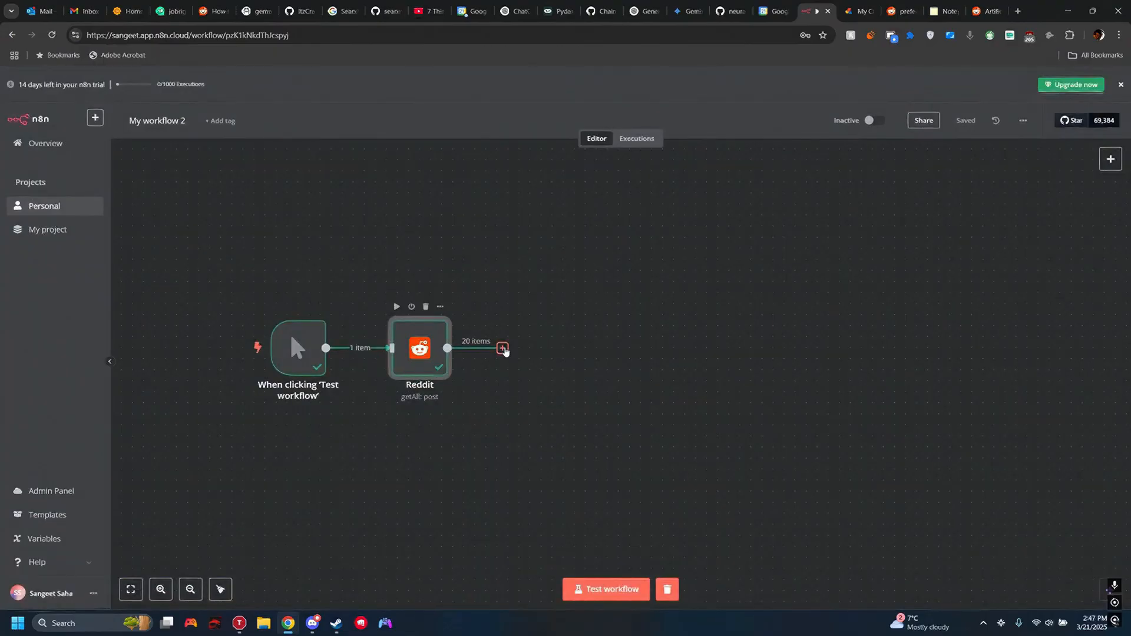
# Step: Add a Filter node after the Reddit node
pyautogui.click(502, 348)
pyautogui.write('filter')
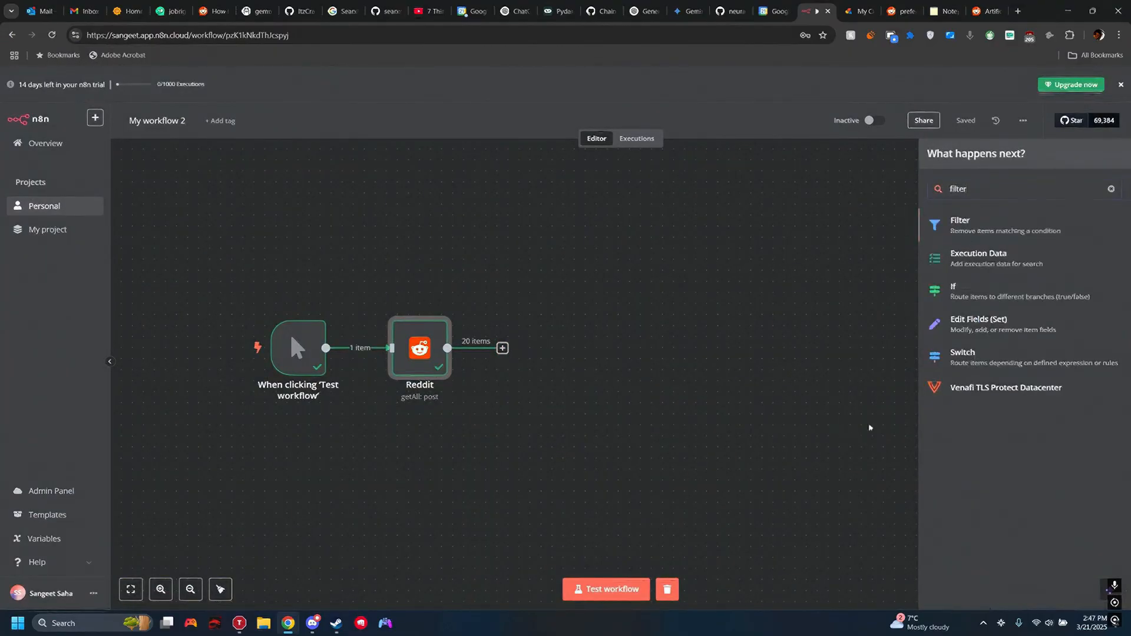
pyautogui.click(968, 242)
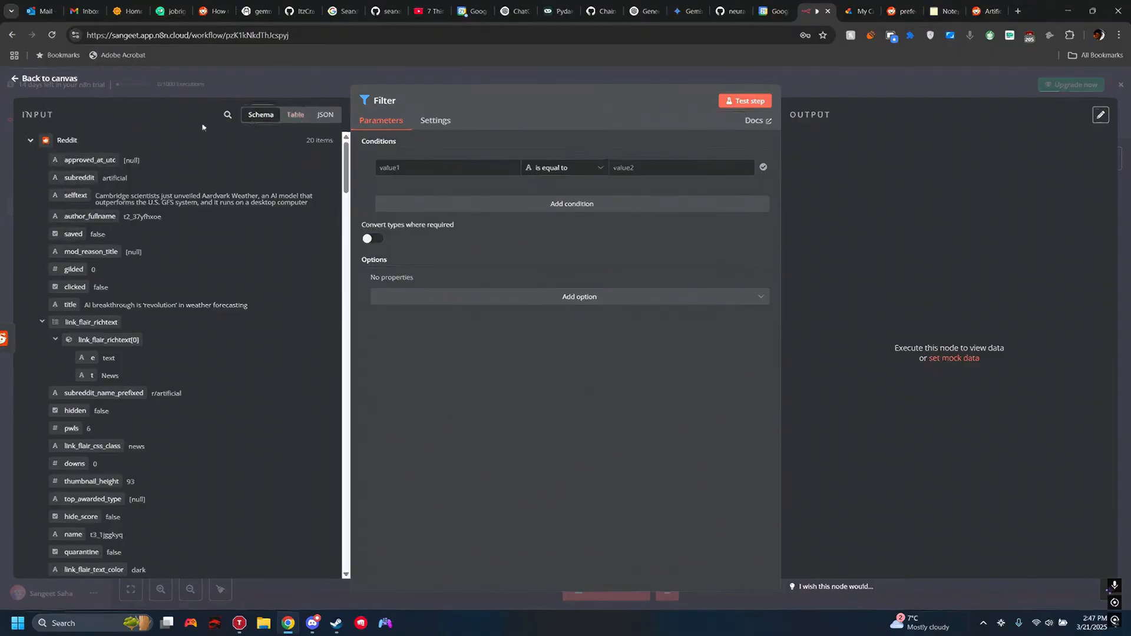
# Step: Check the Filter node's input as table, JSON and schema, and use the selftext field as the condition's first value
pyautogui.click(293, 115)
pyautogui.click(325, 114)
pyautogui.click(260, 115)
pyautogui.moveTo(75, 195); pyautogui.dragTo(424, 167)
pyautogui.click(463, 167)
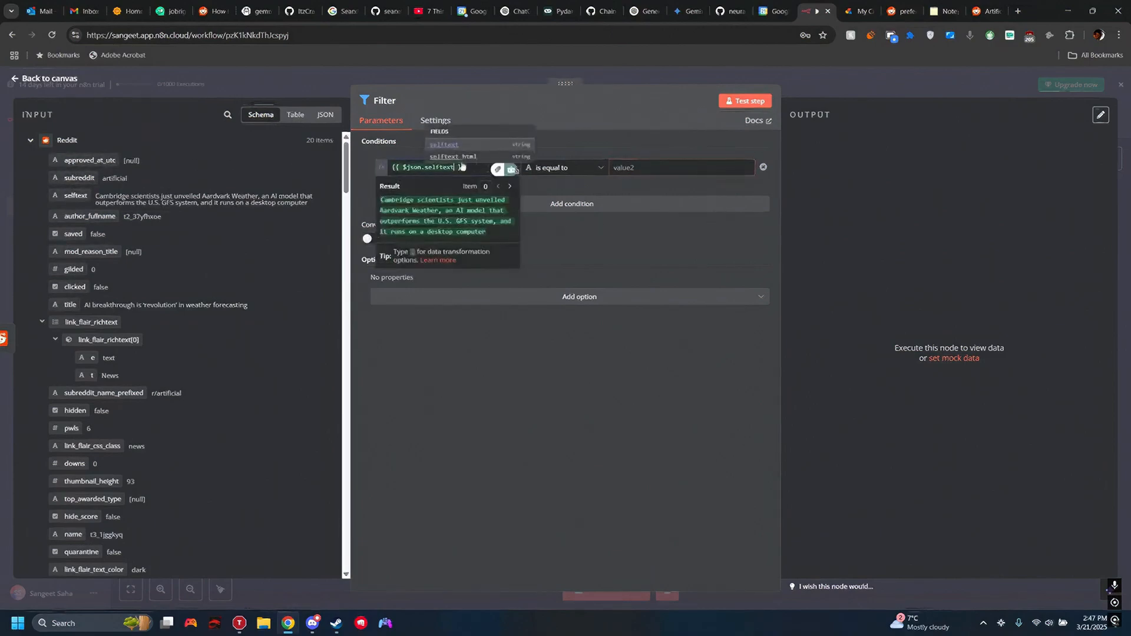
# Step: Set the selftext condition's operator to the string comparison contains
pyautogui.click(596, 168)
pyautogui.moveTo(592, 291)
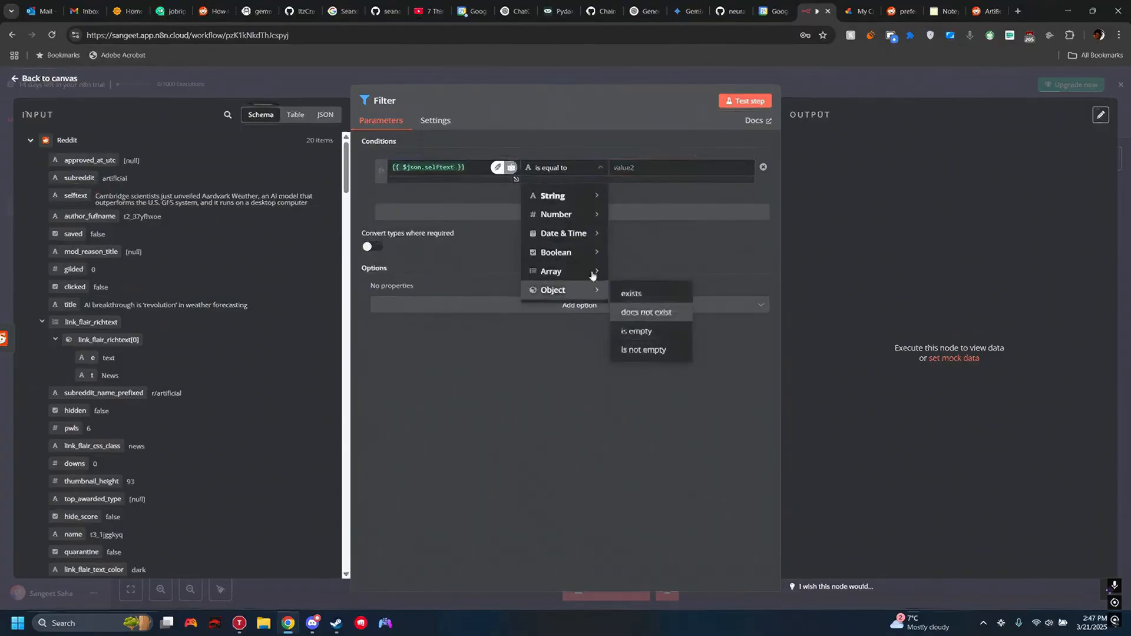
pyautogui.moveTo(574, 203)
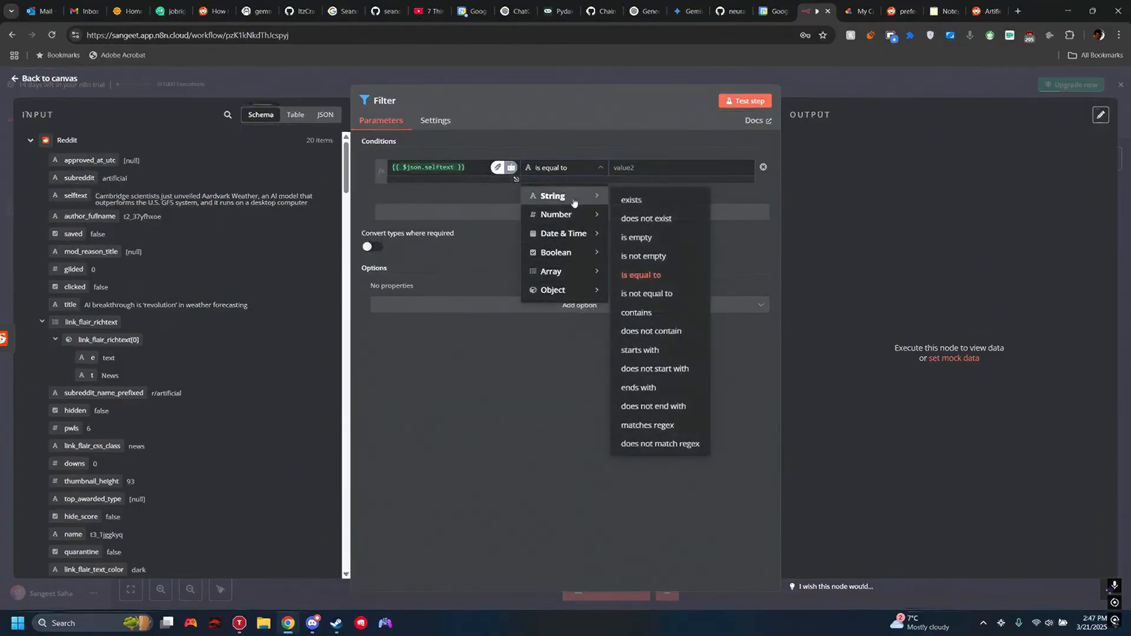
pyautogui.click(659, 320)
# Step: Set the selftext condition's operator to the string check exists and add a second condition joined with AND
pyautogui.click(596, 171)
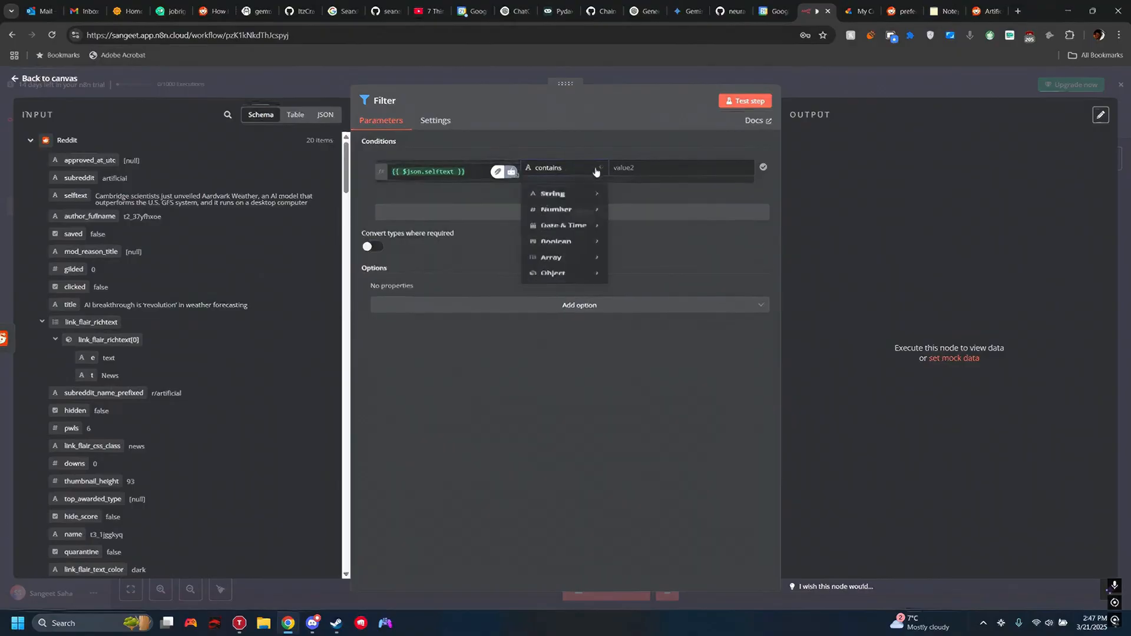
pyautogui.moveTo(564, 205)
pyautogui.click(653, 200)
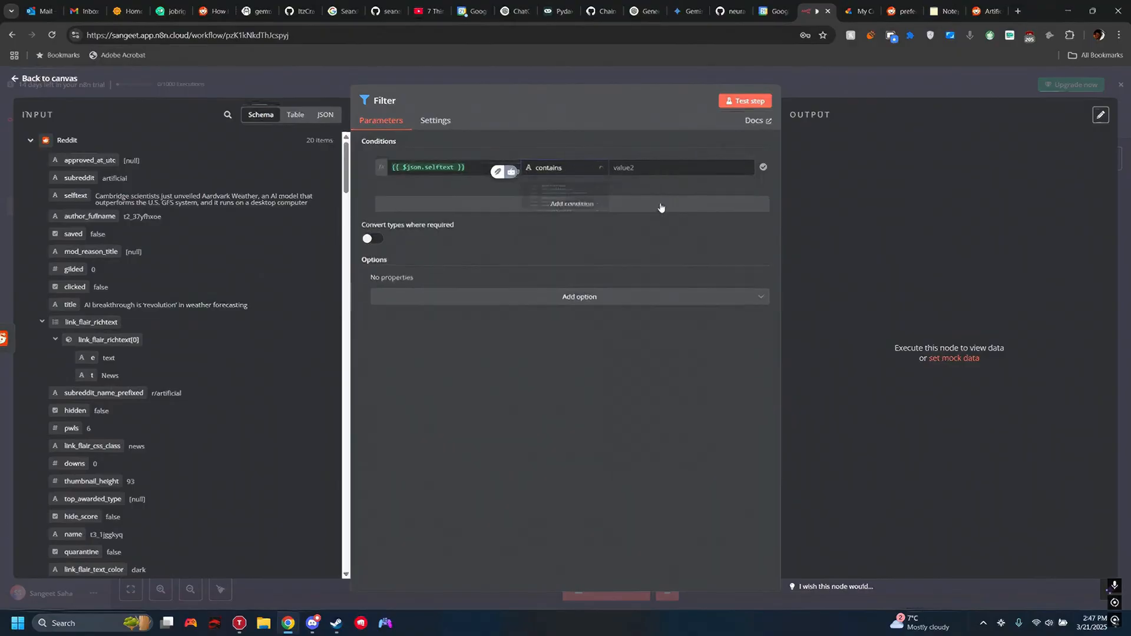
pyautogui.click(563, 206)
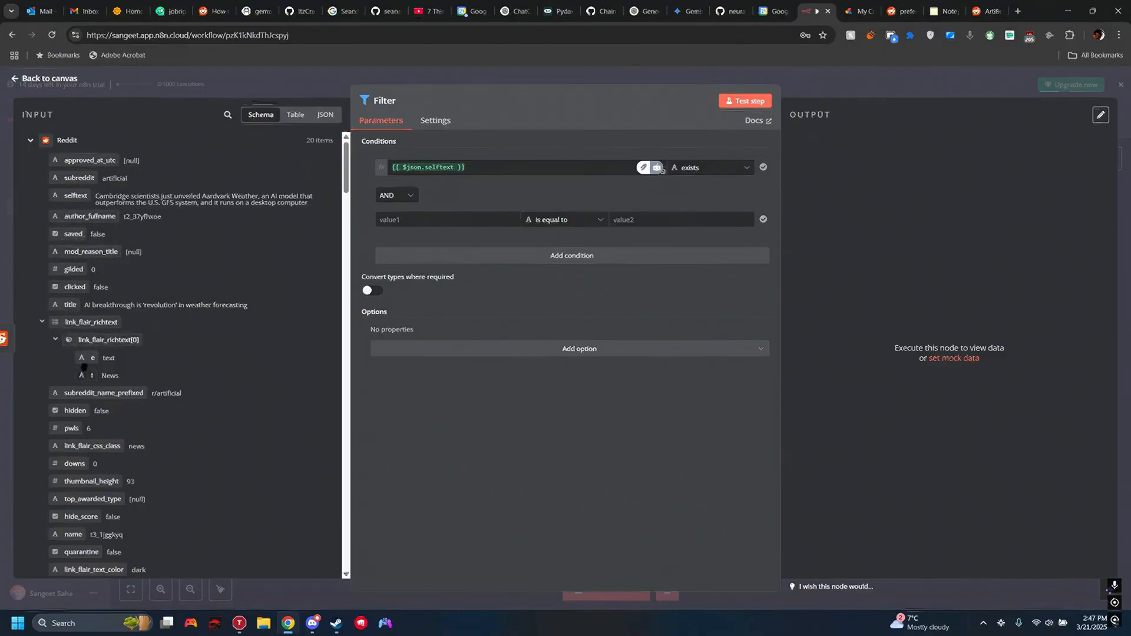
# Step: Make the second condition check that the title field exists as a string, and test the Filter node
pyautogui.moveTo(70, 305); pyautogui.dragTo(405, 224)
pyautogui.moveTo(65, 307); pyautogui.dragTo(420, 222)
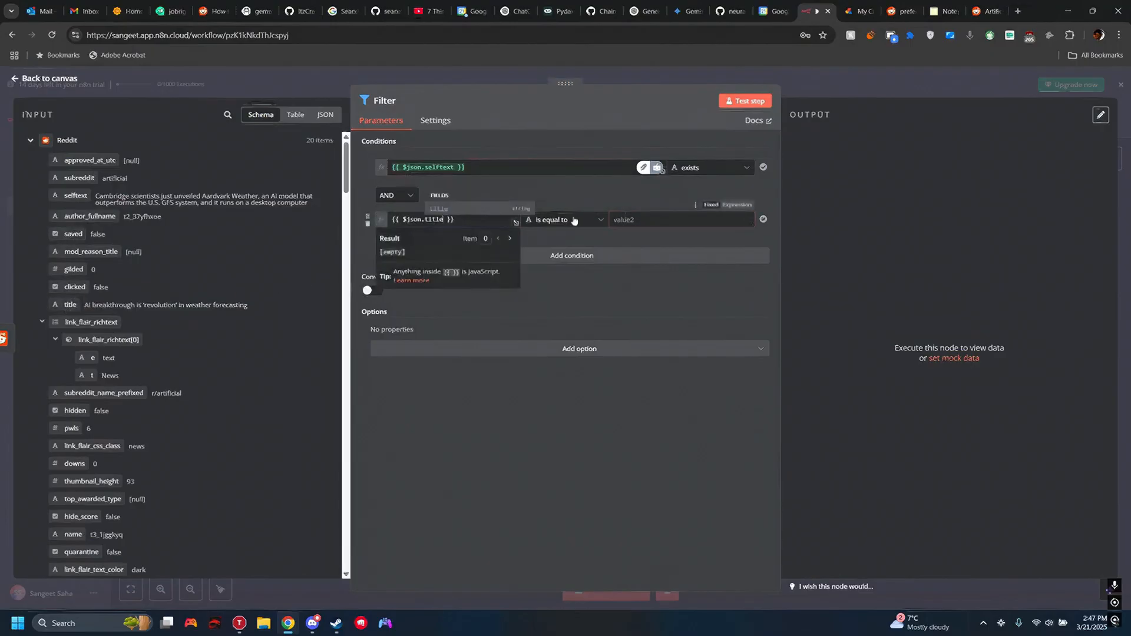
pyautogui.click(598, 220)
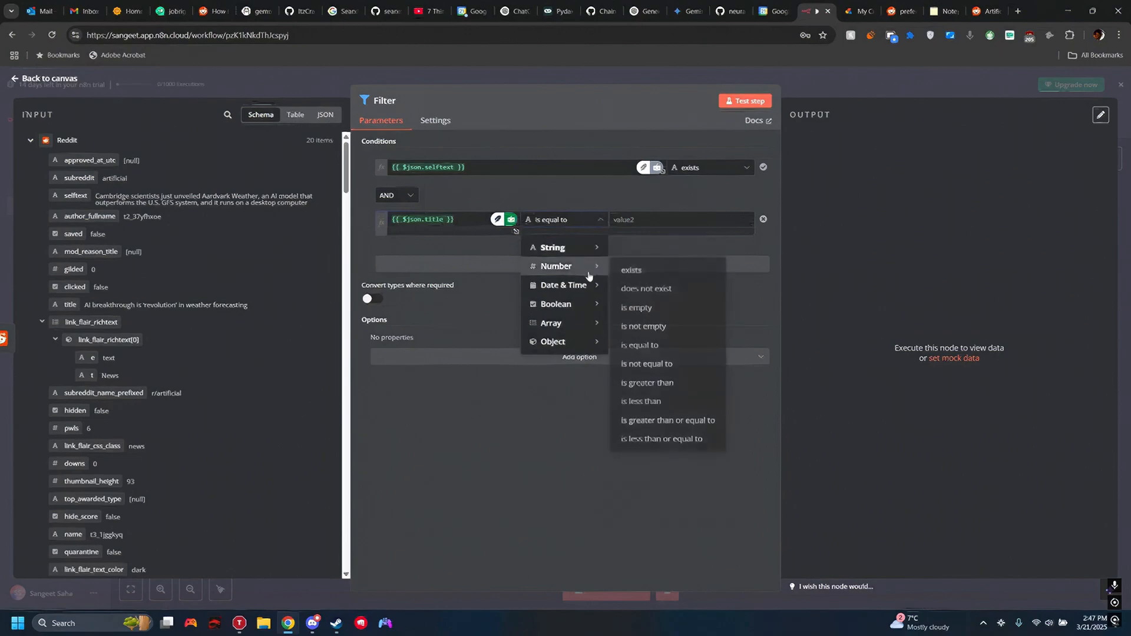
pyautogui.moveTo(587, 303)
pyautogui.moveTo(588, 251)
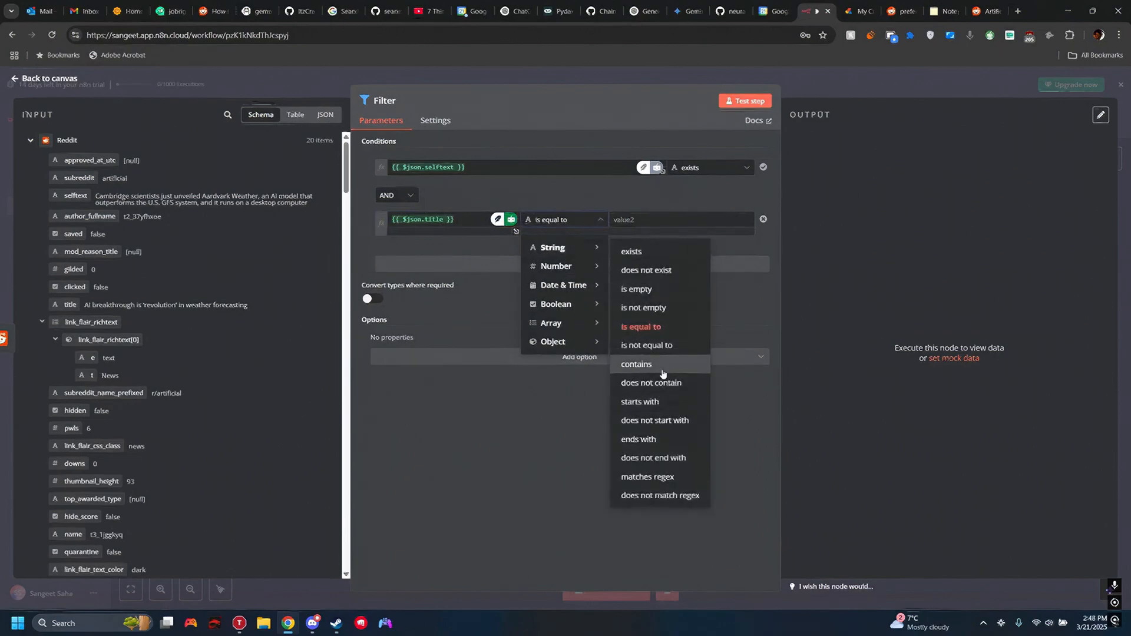
pyautogui.click(648, 252)
pyautogui.click(748, 100)
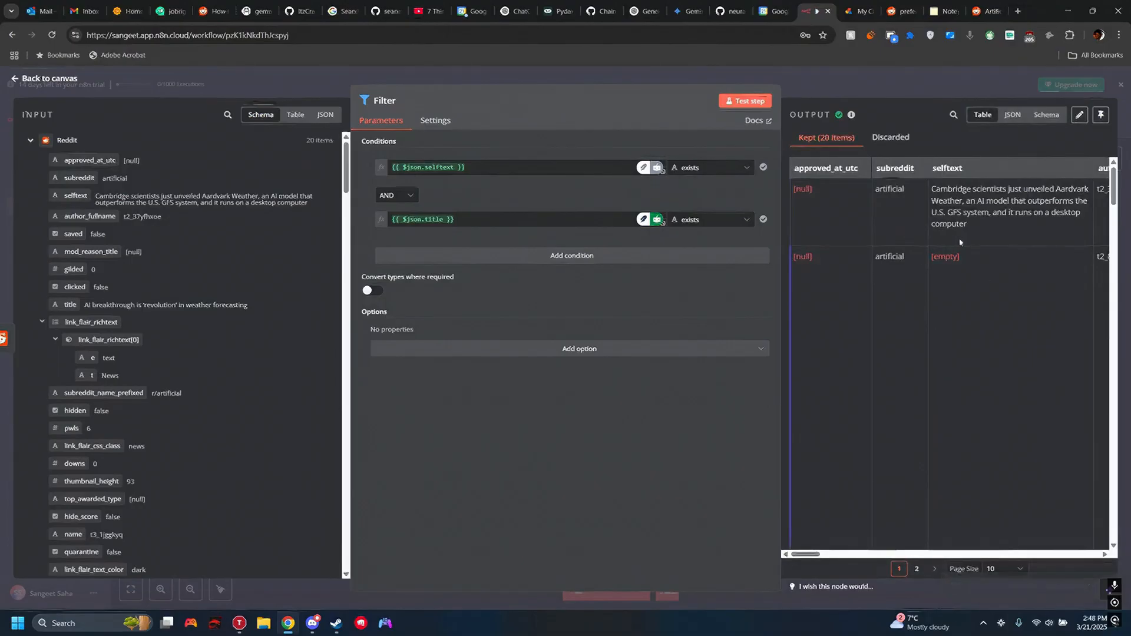
# Step: Set the selftext condition's operator to the string check is not empty
pyautogui.click(734, 170)
pyautogui.moveTo(716, 194)
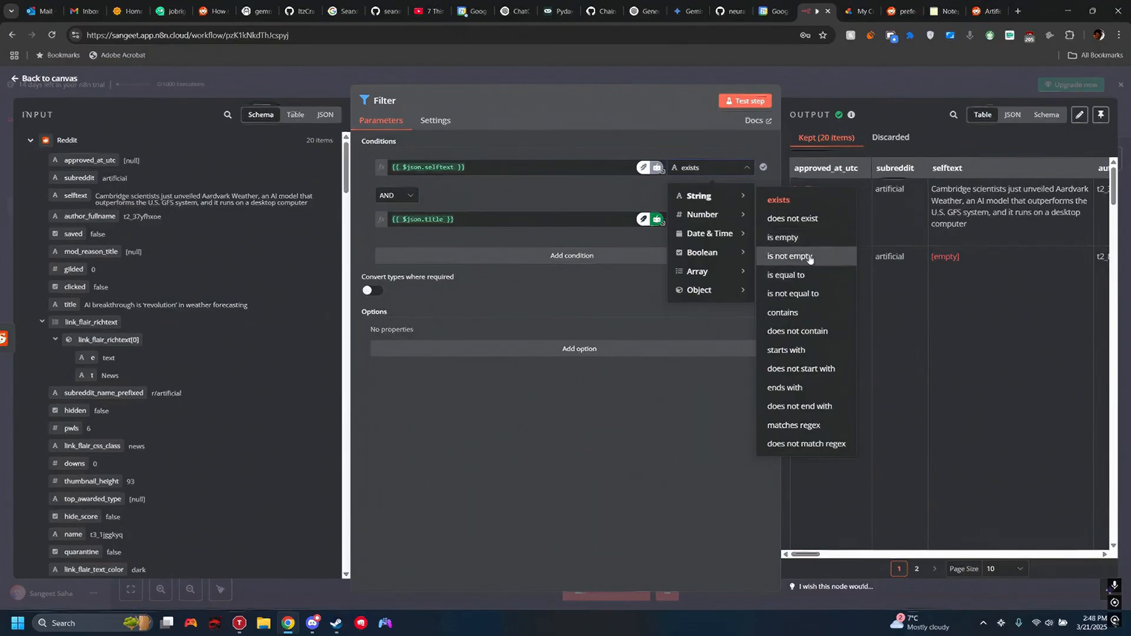
pyautogui.click(809, 256)
# Step: Set the title condition's operator to the number check is not empty and read the issue details
pyautogui.click(712, 220)
pyautogui.moveTo(706, 247)
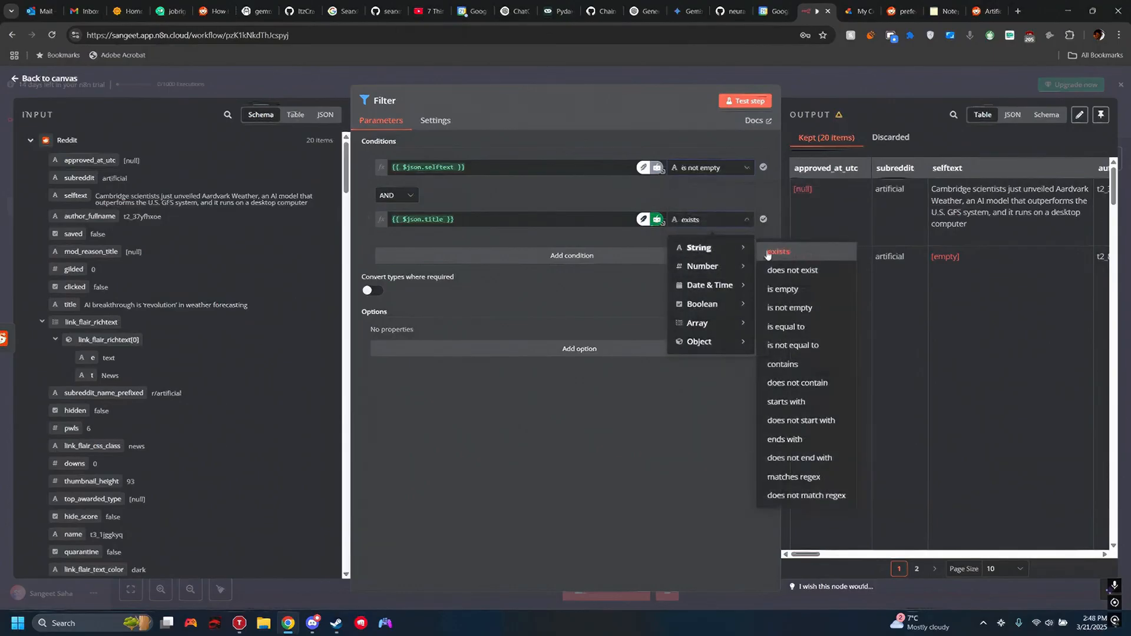
pyautogui.moveTo(721, 267)
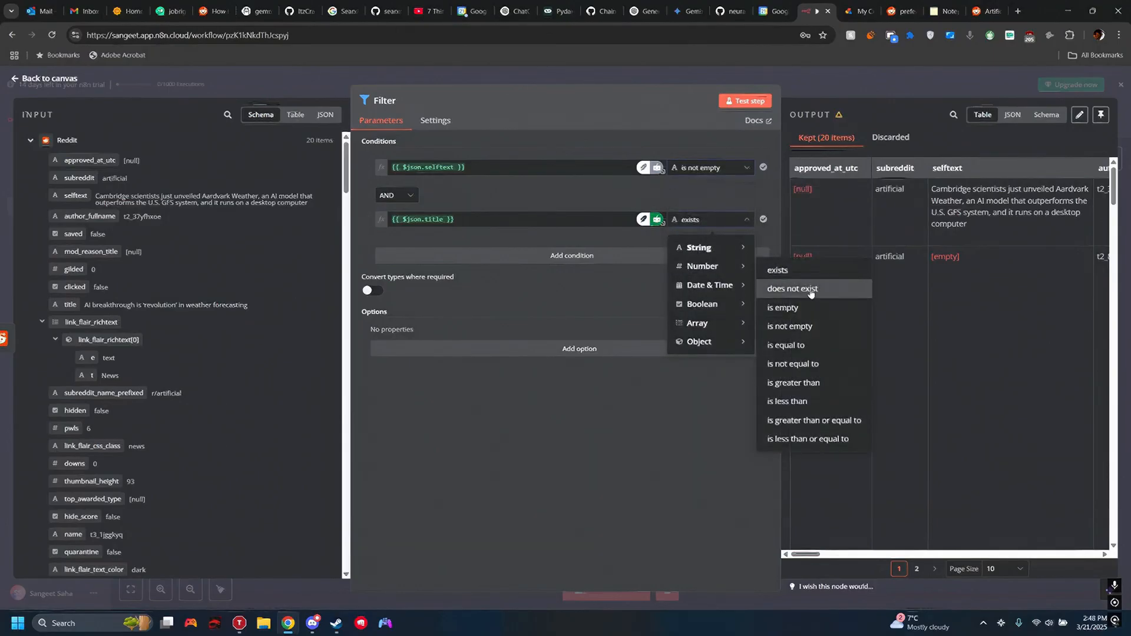
pyautogui.click(812, 327)
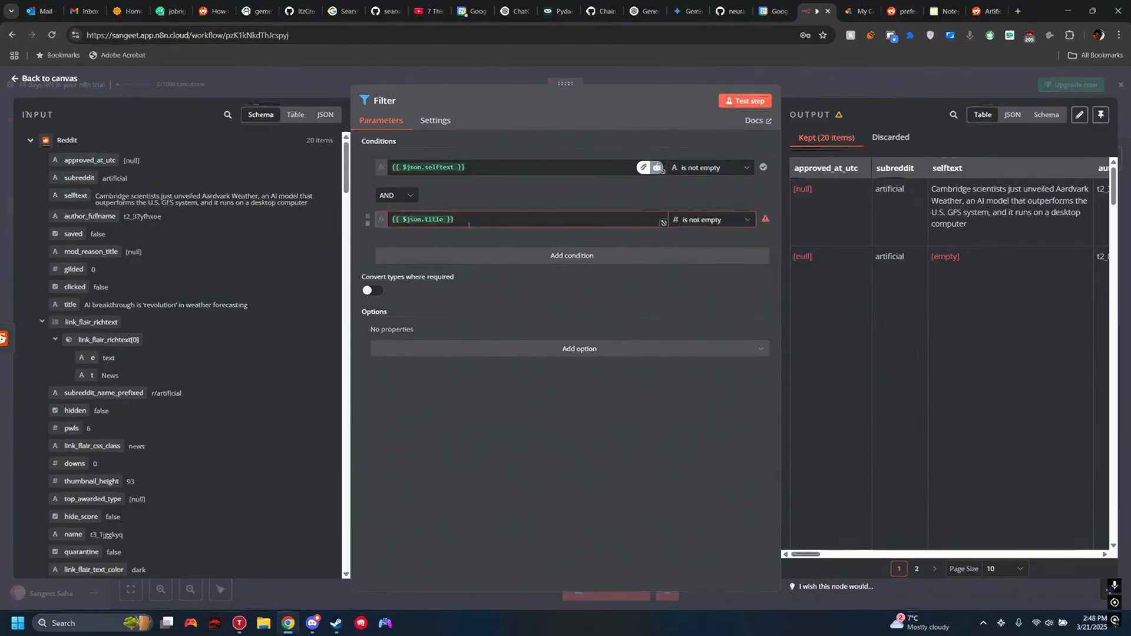
pyautogui.moveTo(765, 219)
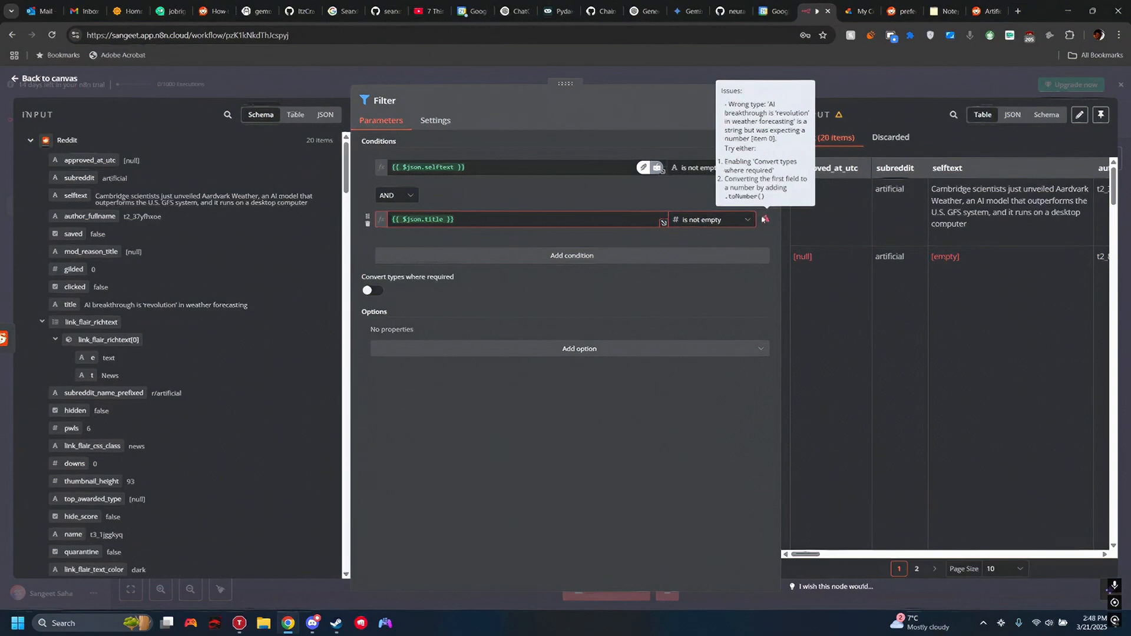
# Step: Set the title condition's operator to the string check is not empty
pyautogui.click(747, 220)
pyautogui.moveTo(717, 250)
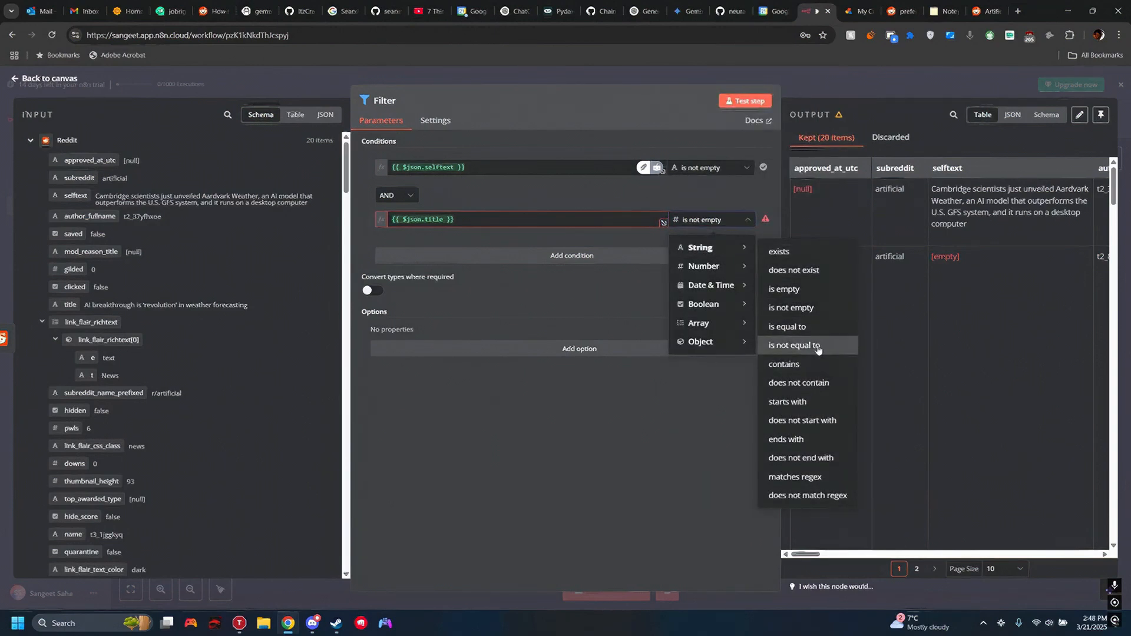
pyautogui.click(811, 308)
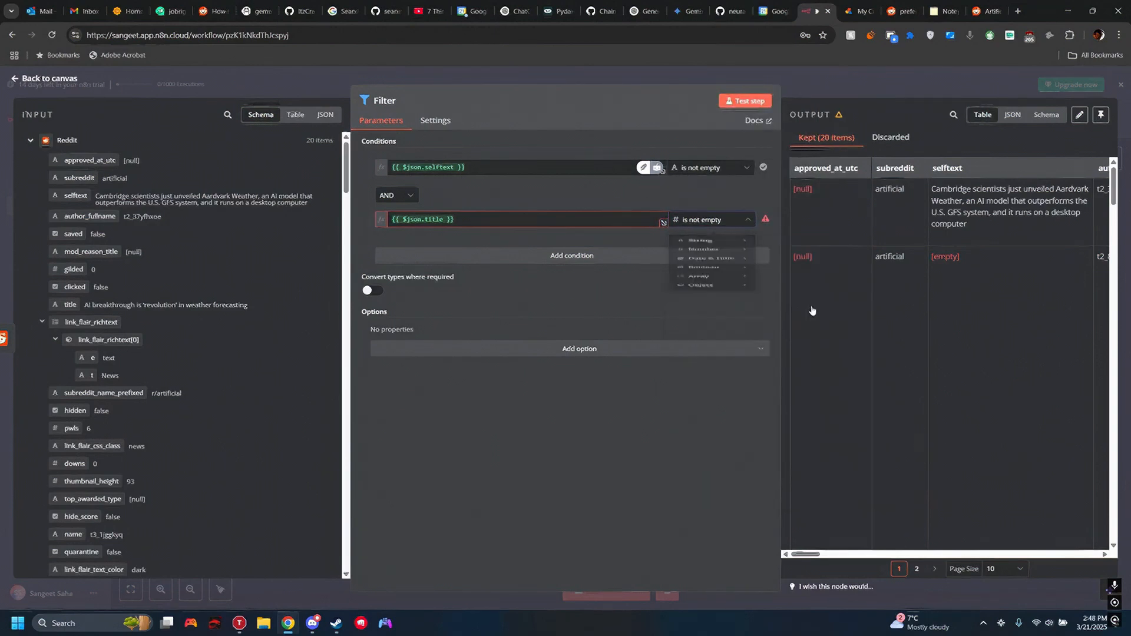
# Step: Test the Filter node and review its discarded and kept posts before returning to the canvas
pyautogui.click(733, 107)
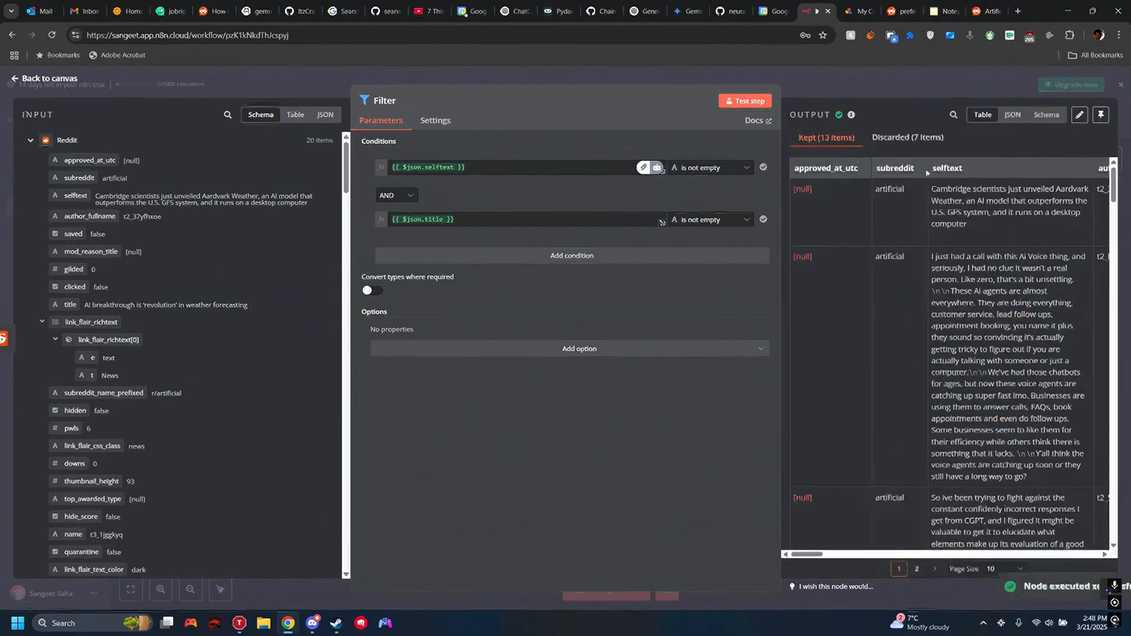
pyautogui.click(905, 139)
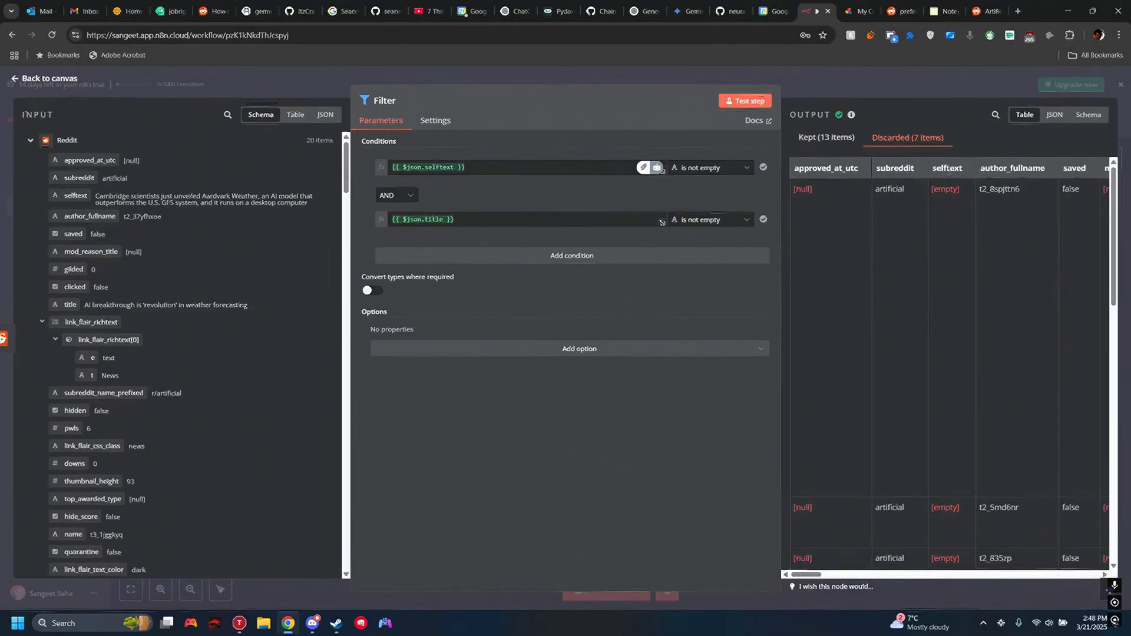
pyautogui.click(813, 139)
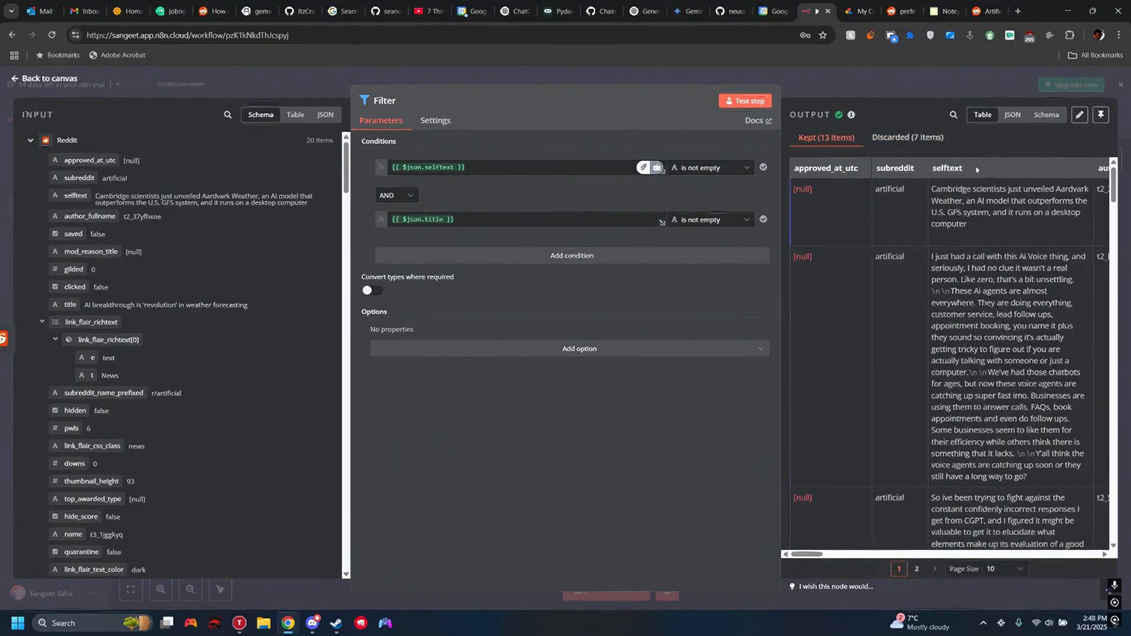
pyautogui.press('Escape')
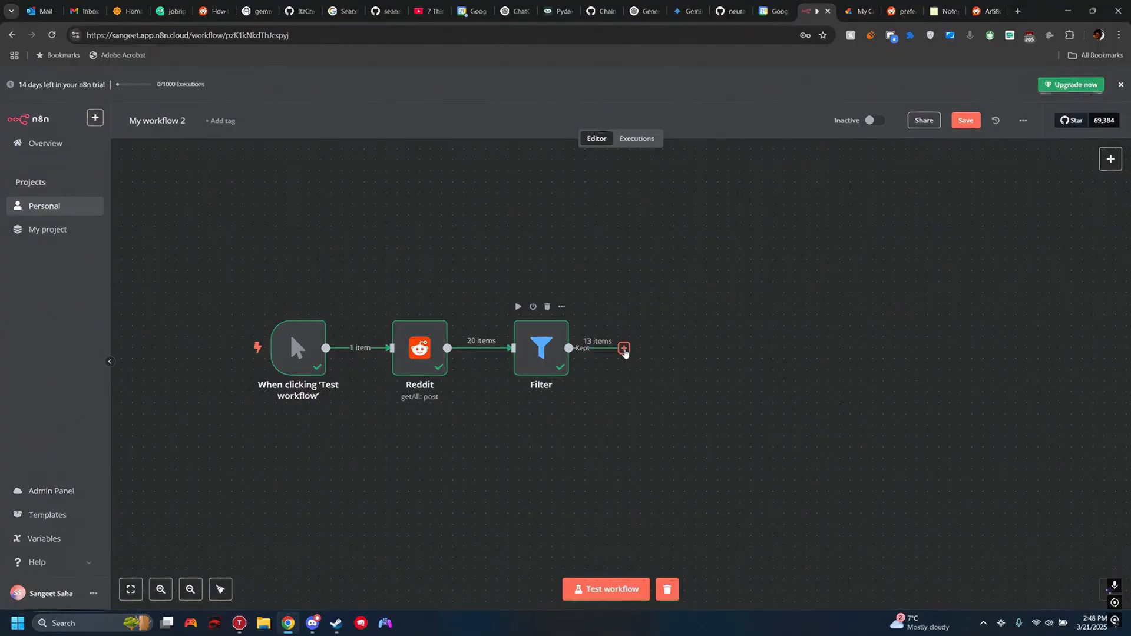
# Step: Add a second Filter node connected to the first filter's Kept output
pyautogui.click(624, 349)
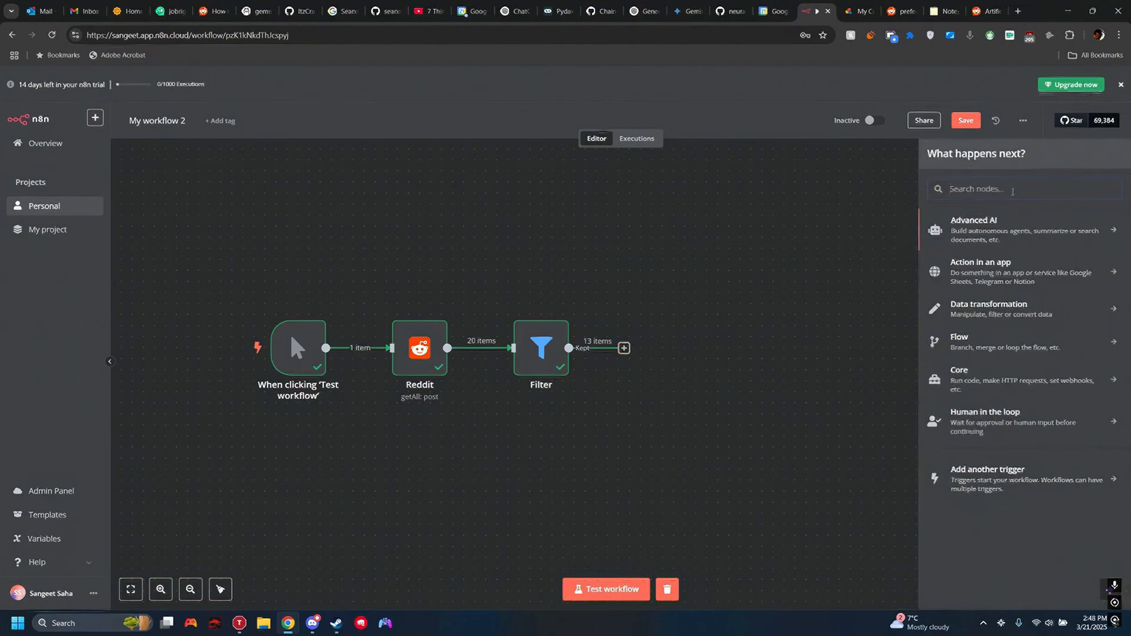
pyautogui.write('filter')
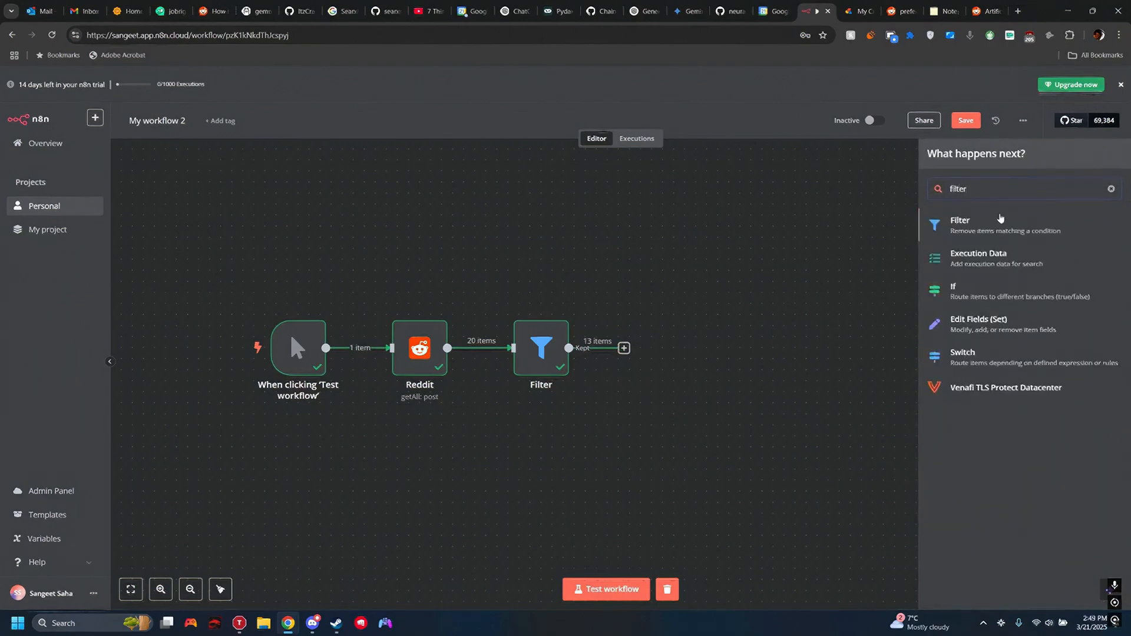
pyautogui.click(1000, 220)
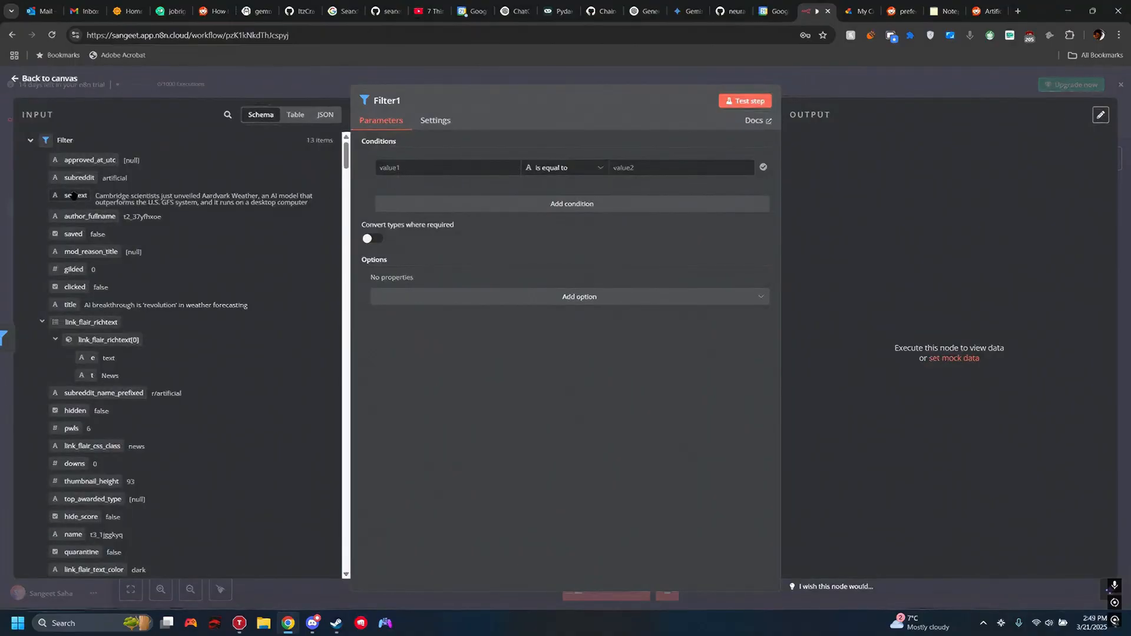
# Step: Set the second filter's condition to keep posts whose title field contains the string AI
pyautogui.moveTo(71, 304); pyautogui.dragTo(415, 167)
pyautogui.click(623, 187)
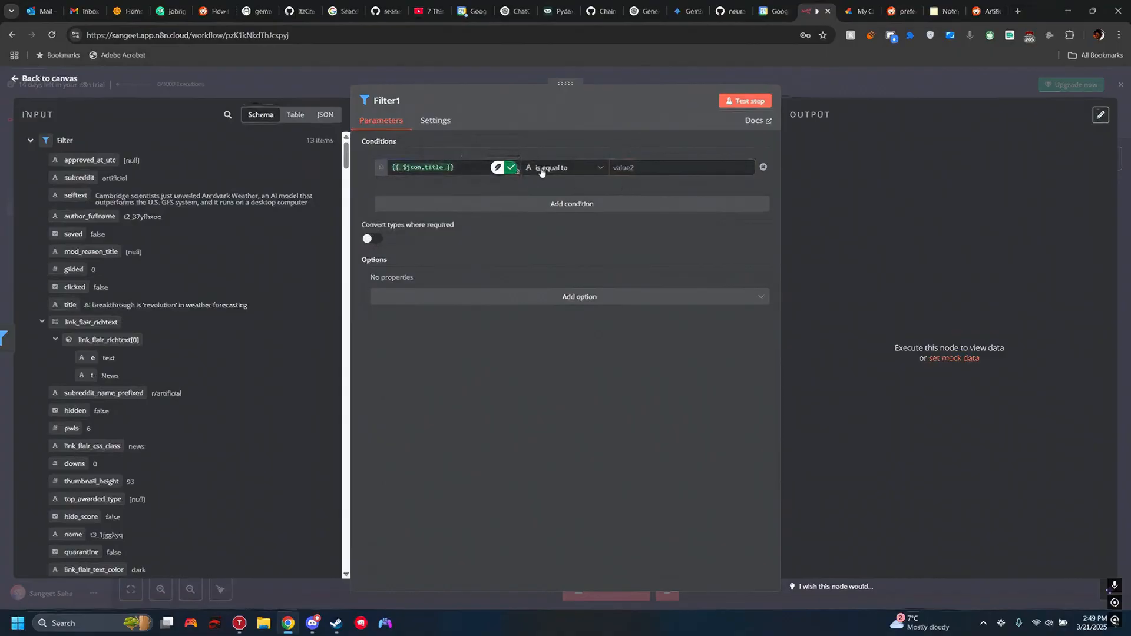
pyautogui.click(602, 168)
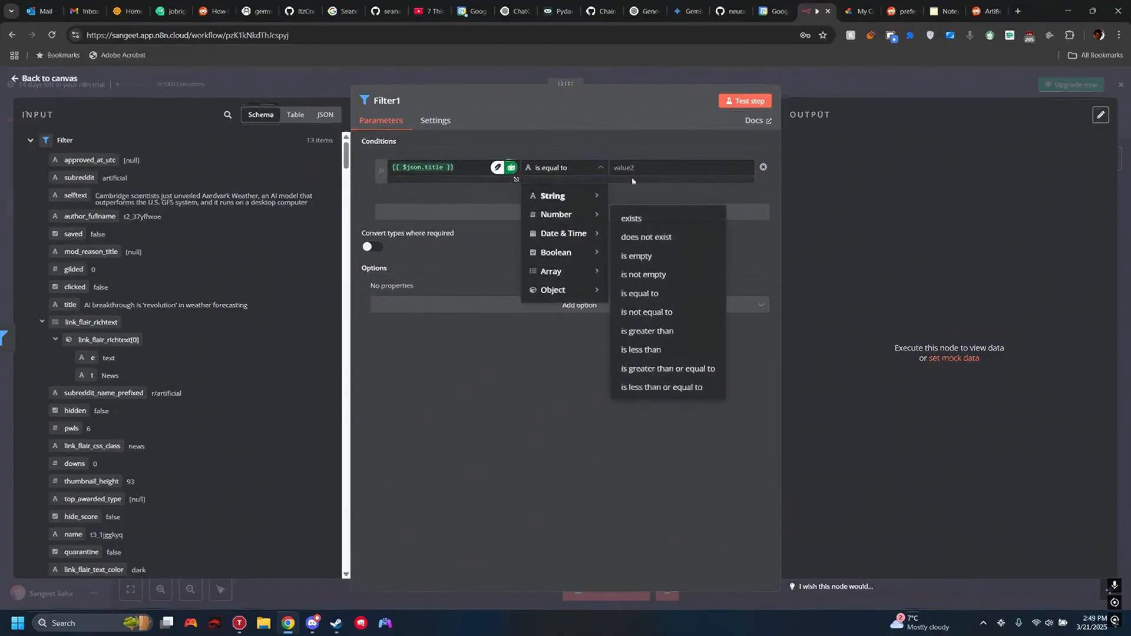
pyautogui.click(654, 184)
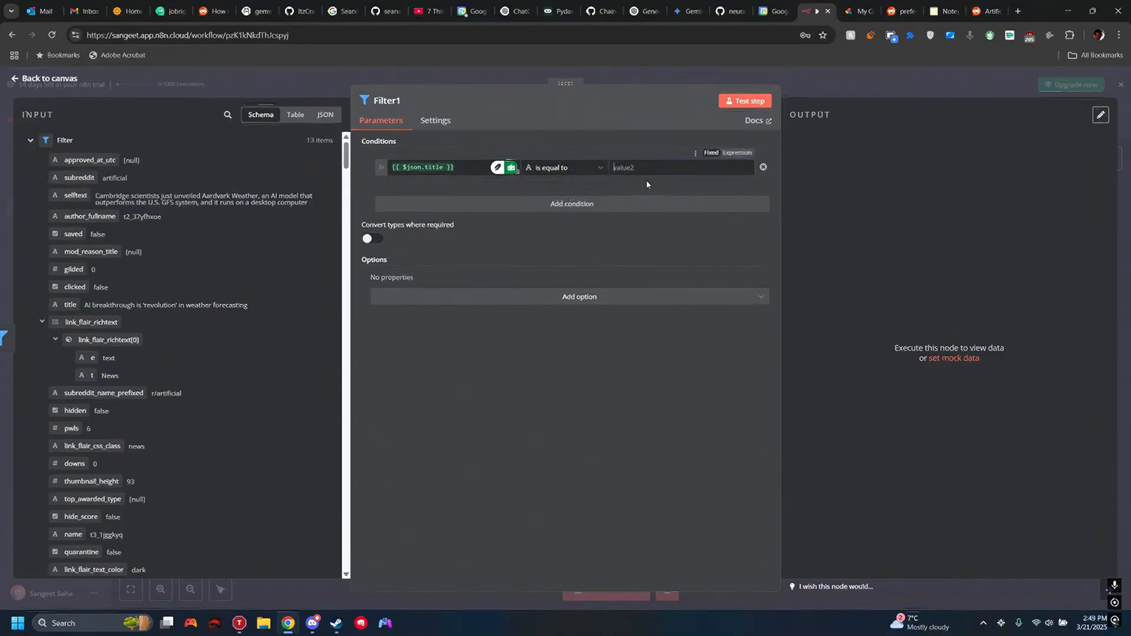
pyautogui.click(589, 168)
pyautogui.moveTo(574, 197)
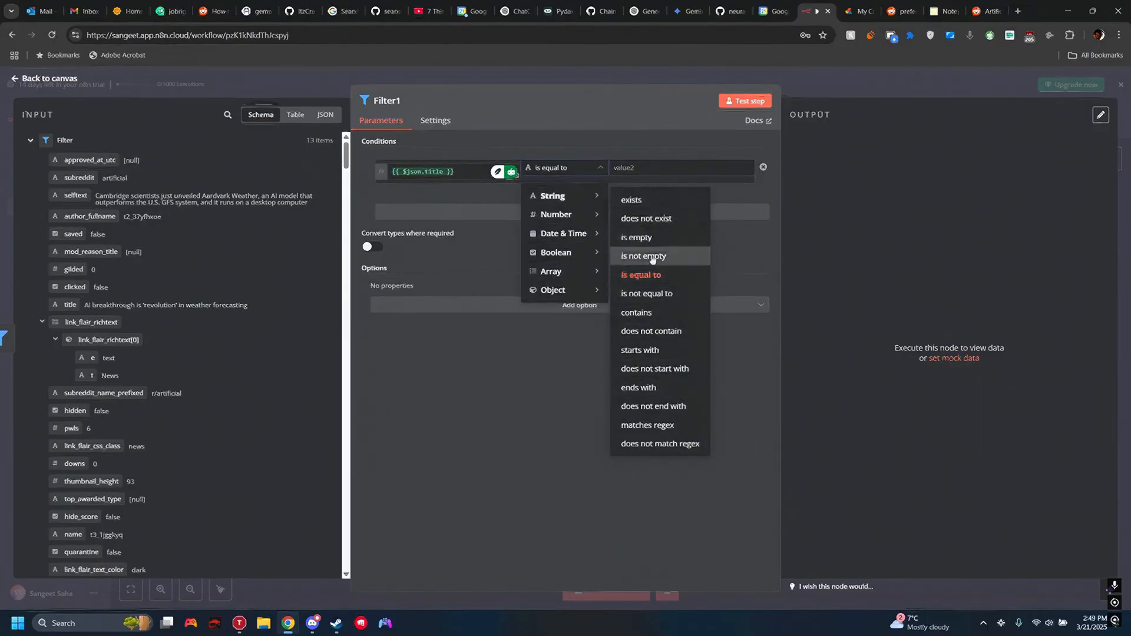
pyautogui.click(642, 312)
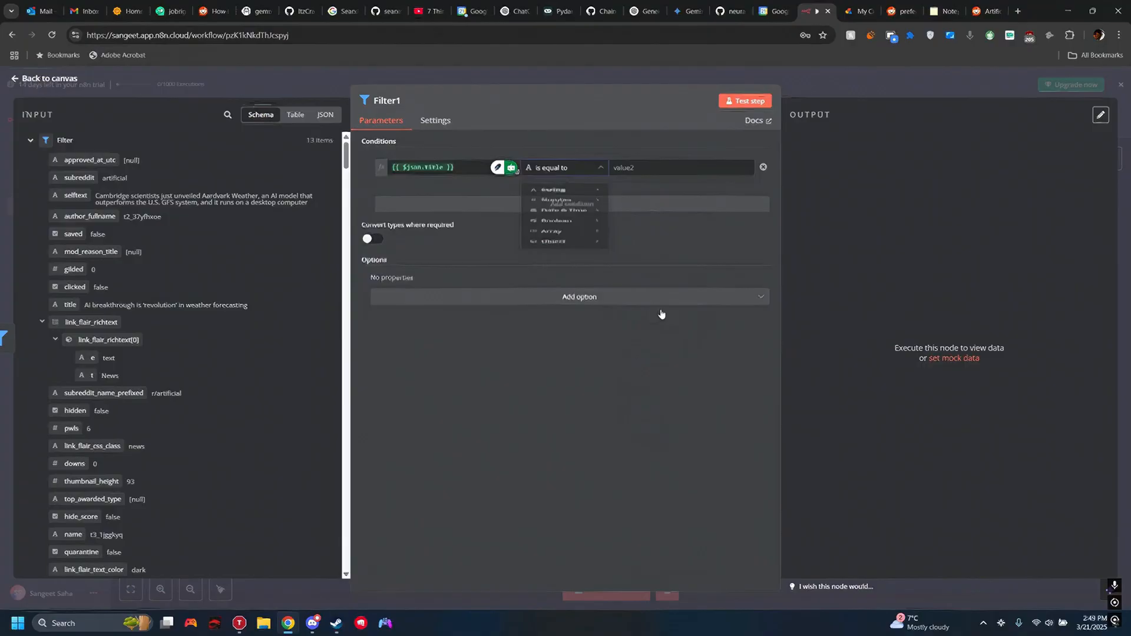
pyautogui.click(650, 165)
pyautogui.write('AI')
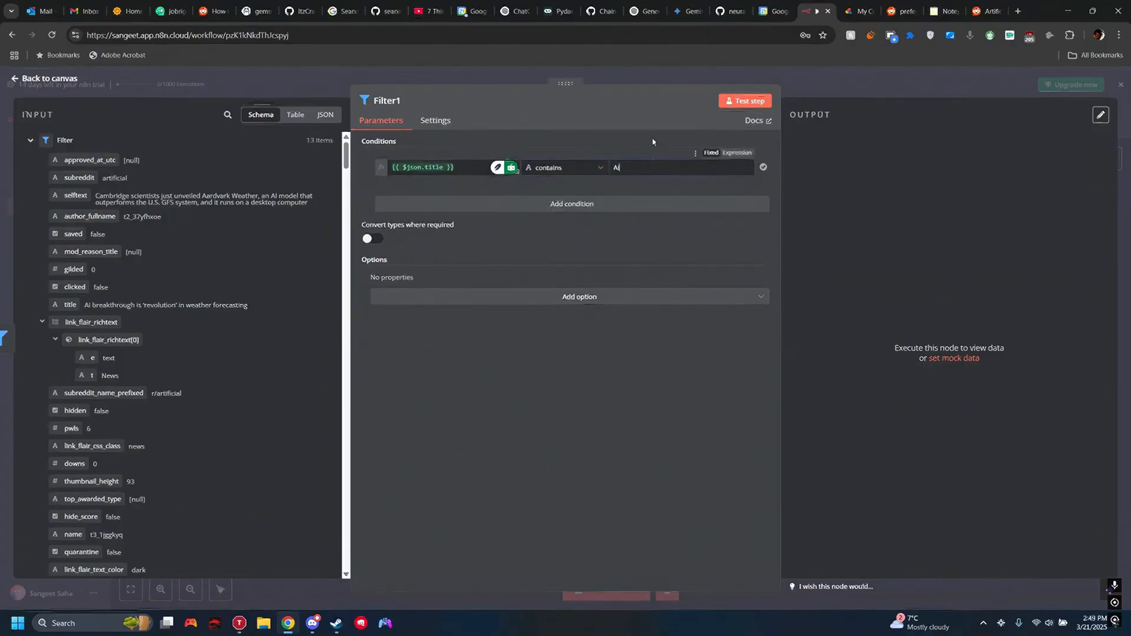
# Step: Test the second Filter node and review its discarded and kept posts before returning to the canvas
pyautogui.click(745, 100)
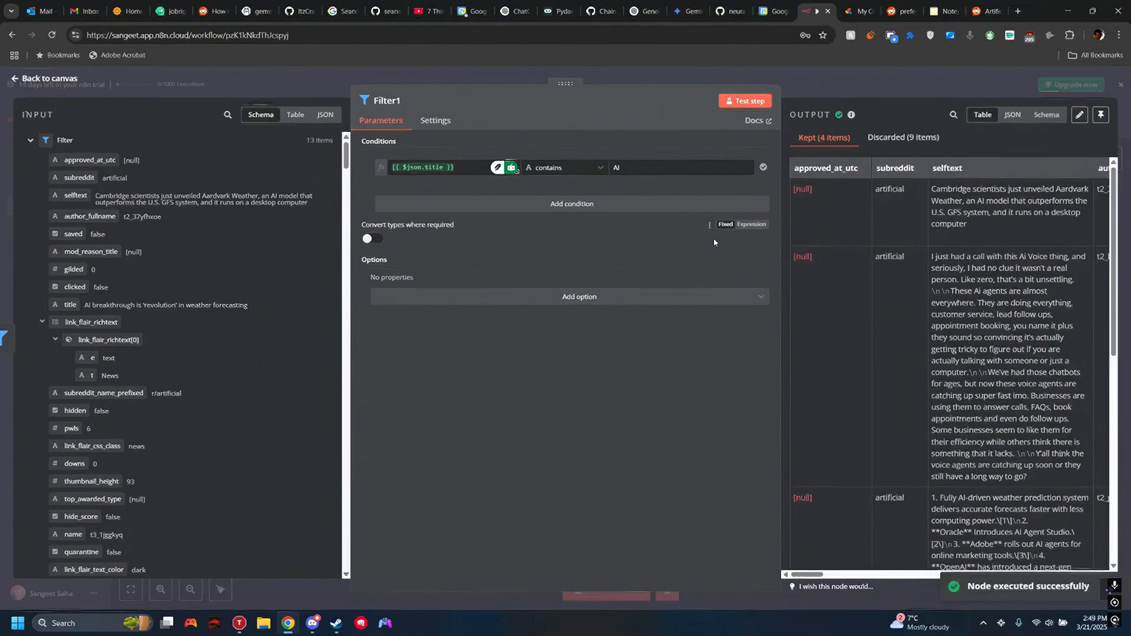
pyautogui.click(904, 138)
pyautogui.click(819, 139)
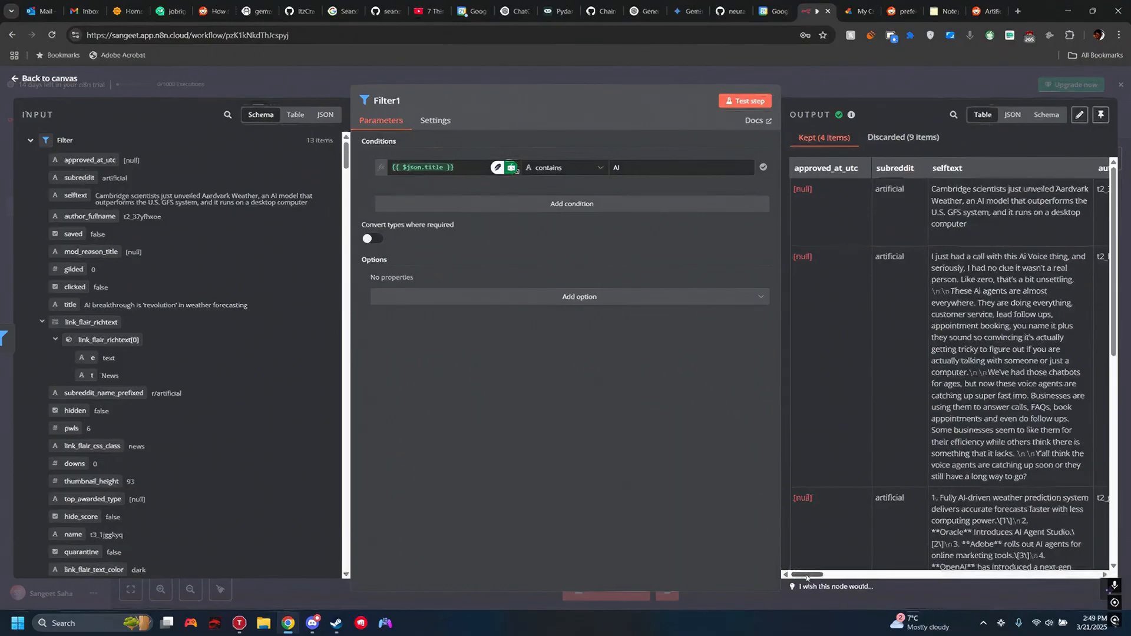
pyautogui.moveTo(807, 577)
pyautogui.mouseDown()
pyautogui.moveTo(880, 578)
pyautogui.moveTo(804, 577)
pyautogui.mouseUp()
pyautogui.press('Escape')
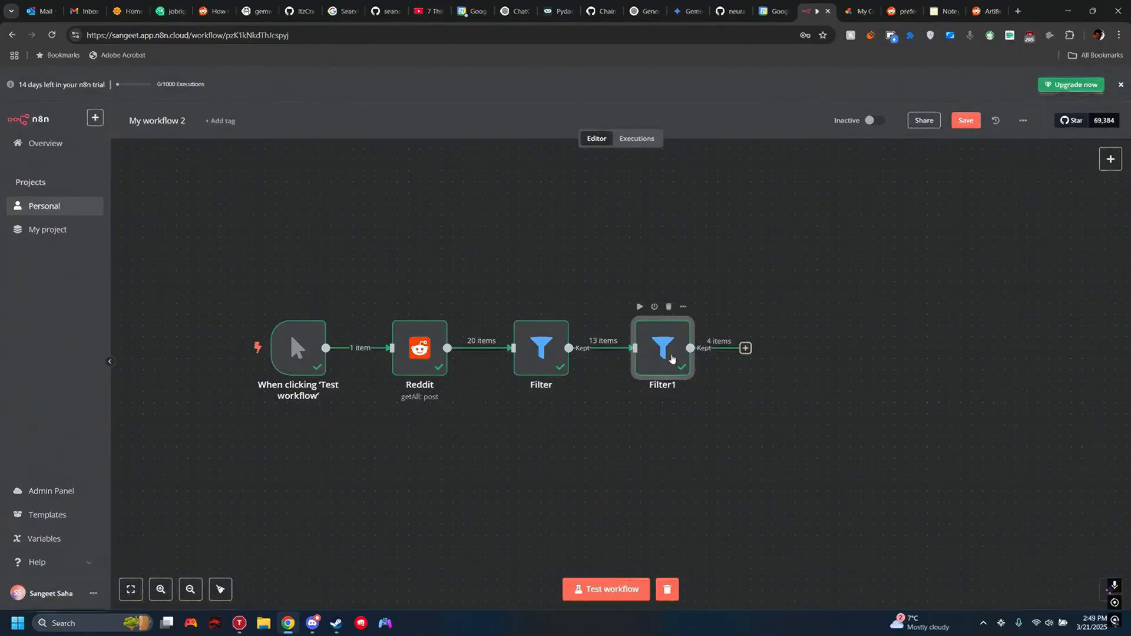
# Step: Reopen the second Filter node, examine the kept posts' columns such as ups and the input schema's fields, and return to the canvas
pyautogui.press('Return')
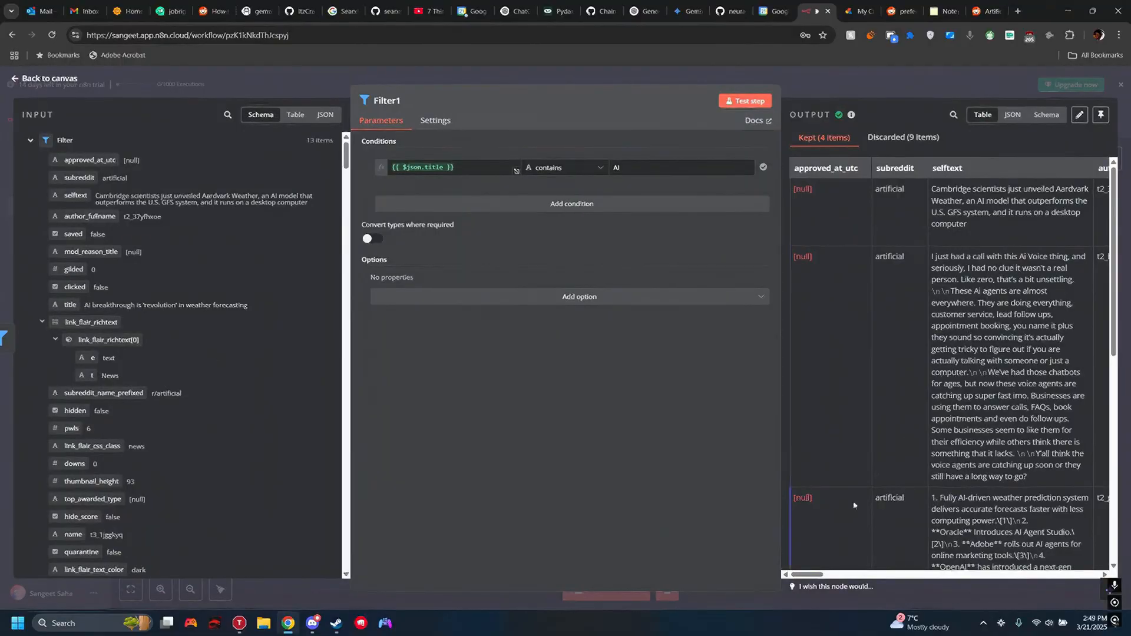
pyautogui.scroll(5, 915, 406)
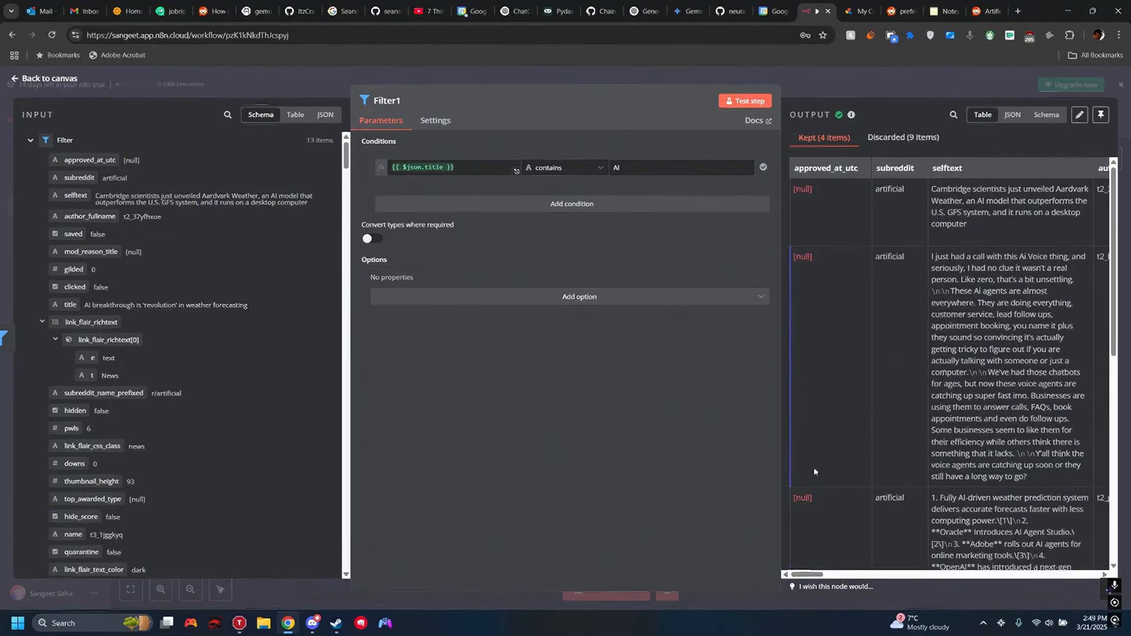
pyautogui.moveTo(815, 574); pyautogui.dragTo(962, 573)
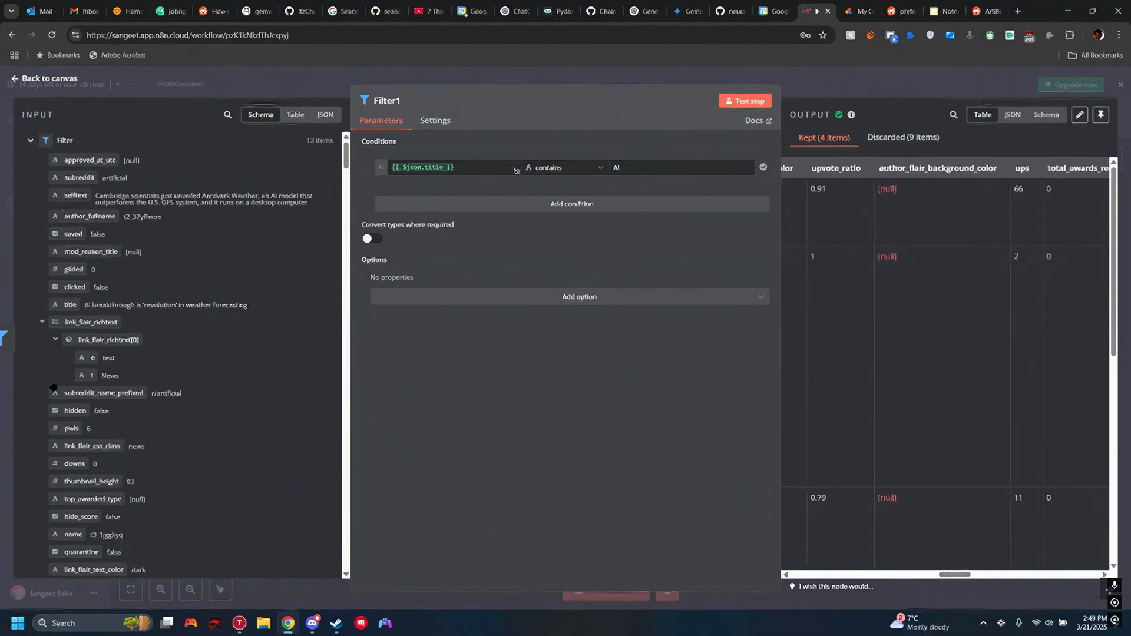
pyautogui.scroll(-12, 53, 388)
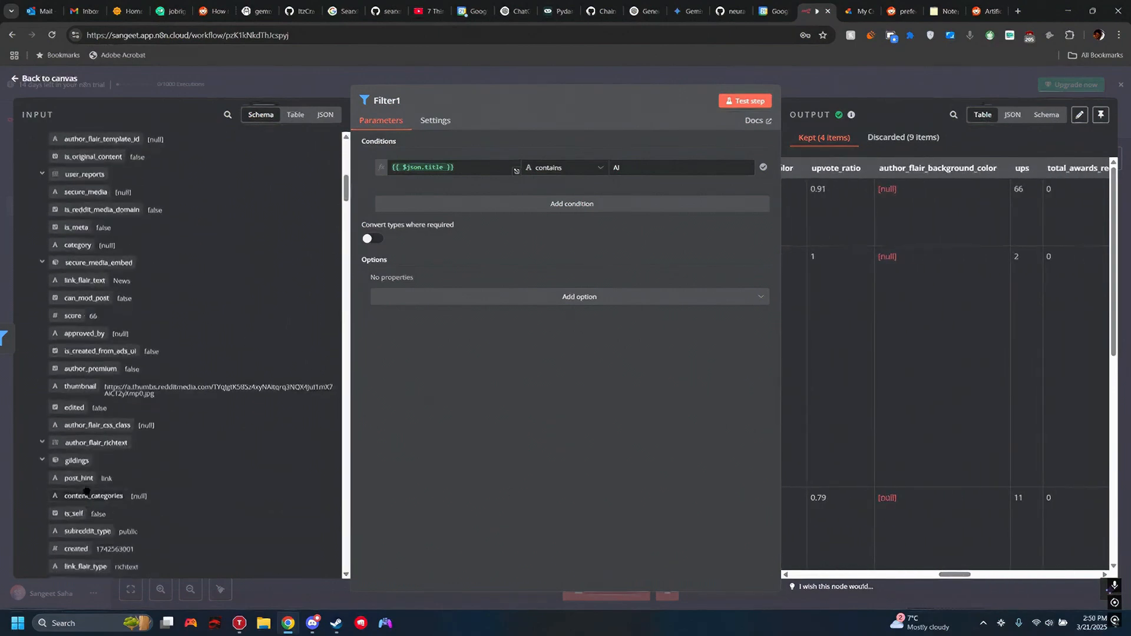
pyautogui.scroll(-3, 87, 491)
pyautogui.click(857, 87)
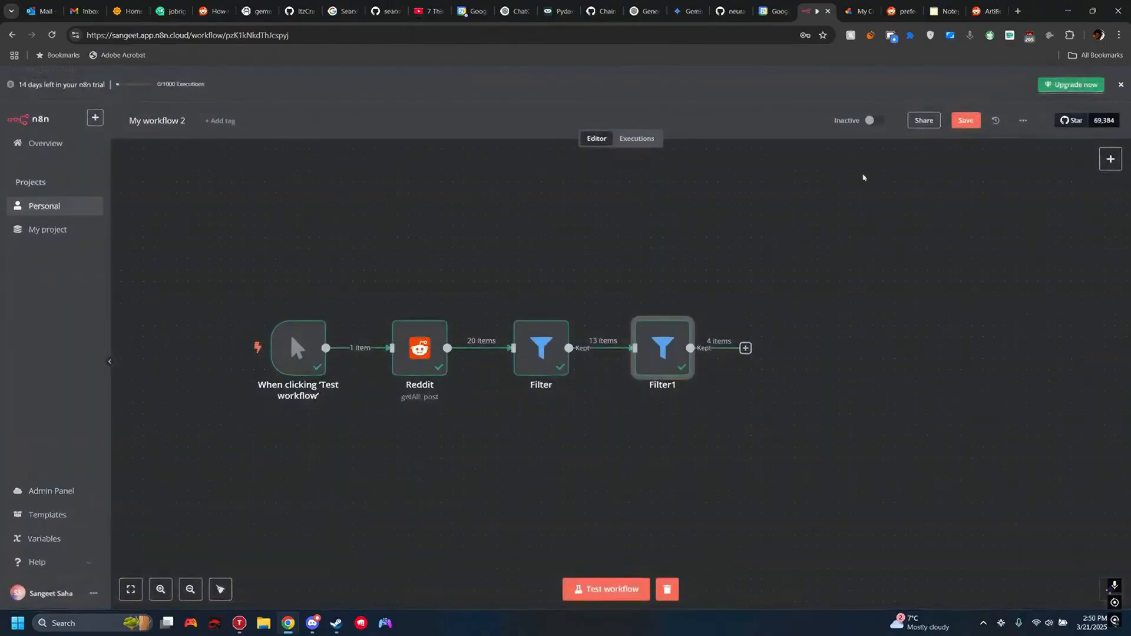
# Step: Add a Code node to the second filter's Kept output and set its language to Python (Beta)
pyautogui.click(745, 347)
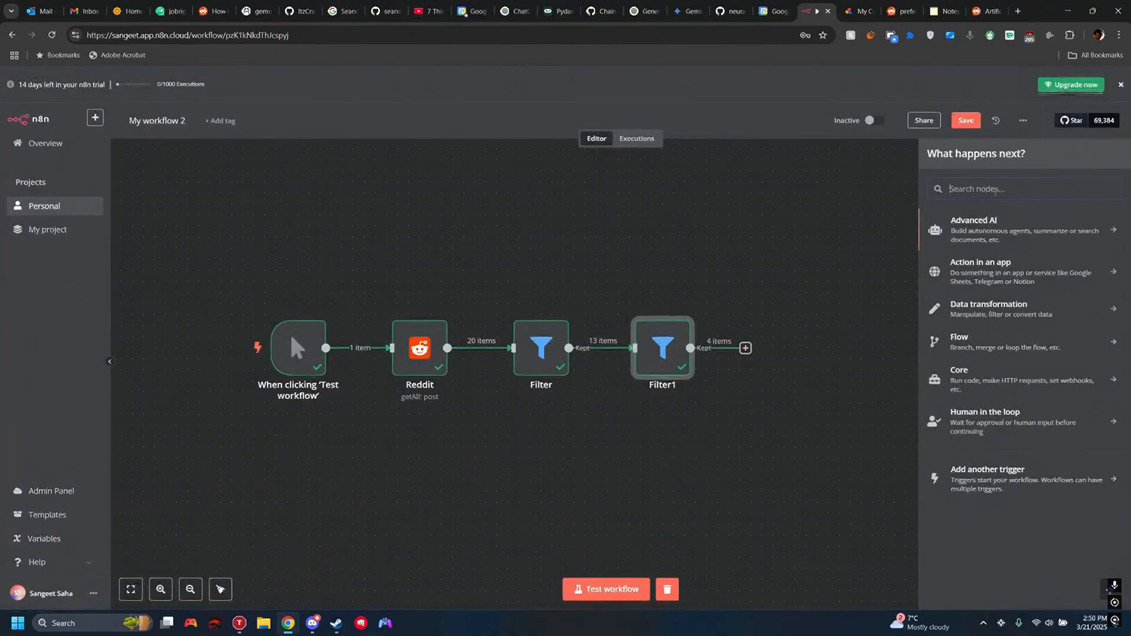
pyautogui.write('fu')
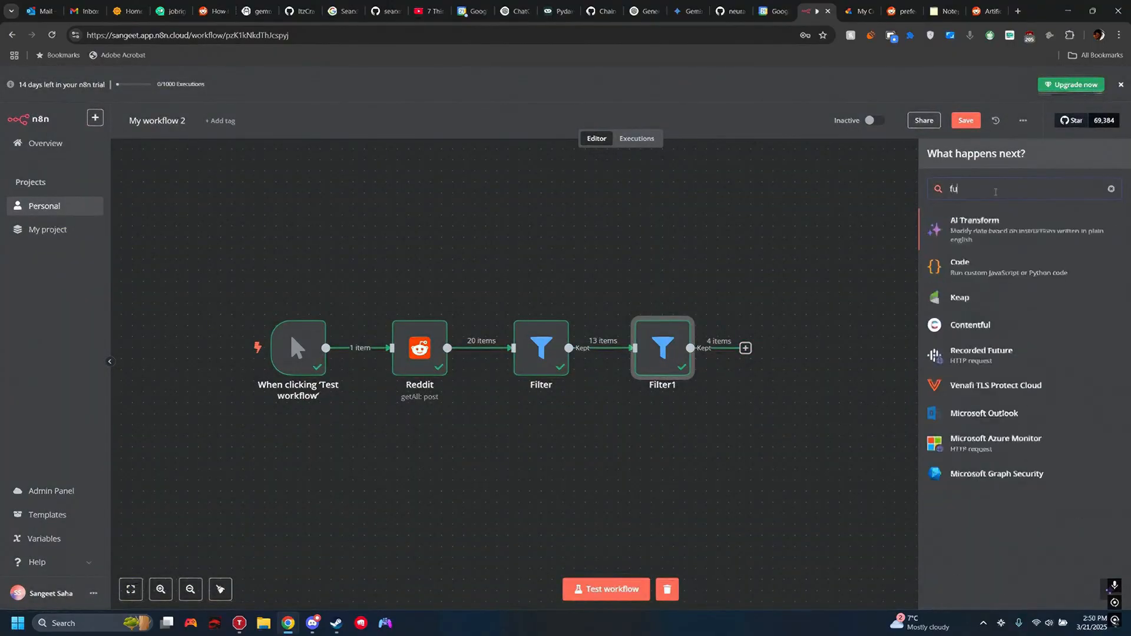
pyautogui.write('nctio')
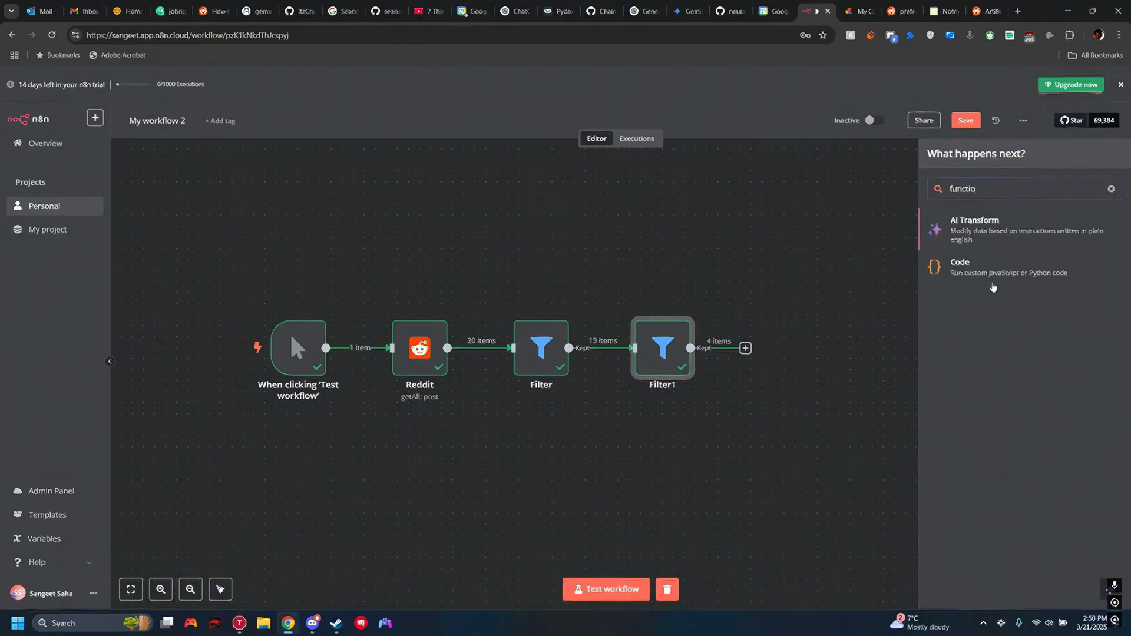
pyautogui.click(971, 270)
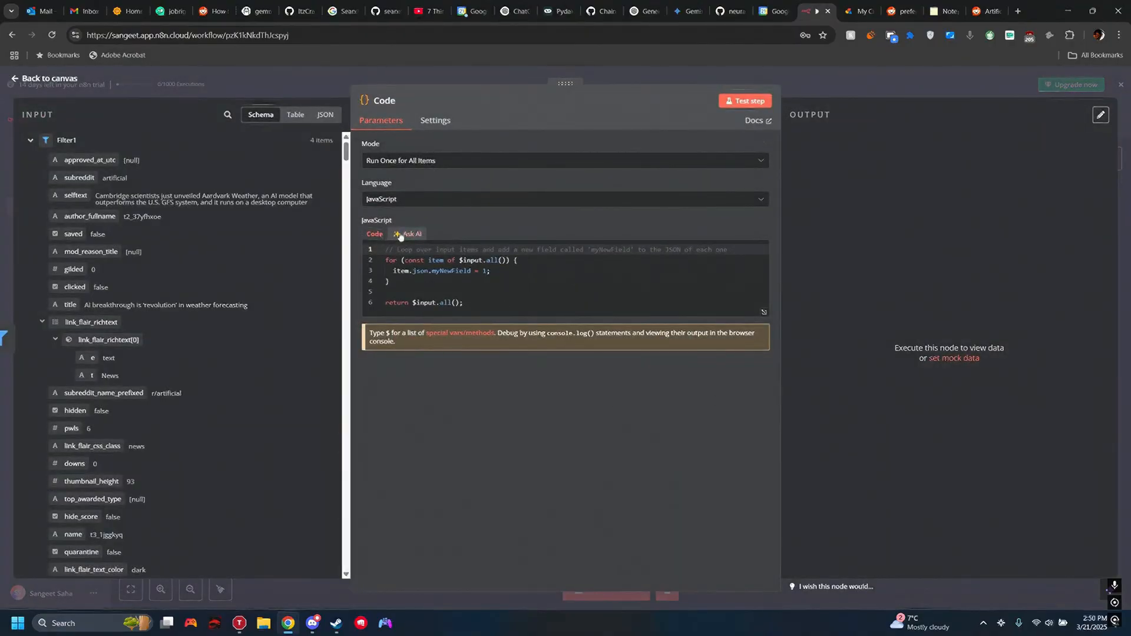
pyautogui.click(469, 200)
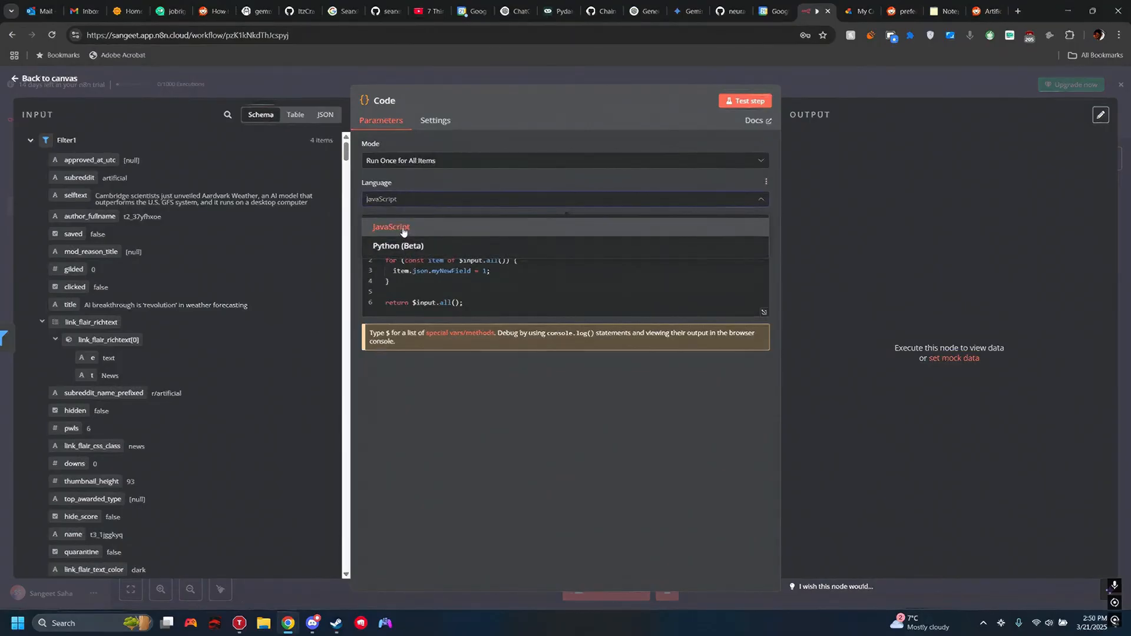
pyautogui.click(402, 245)
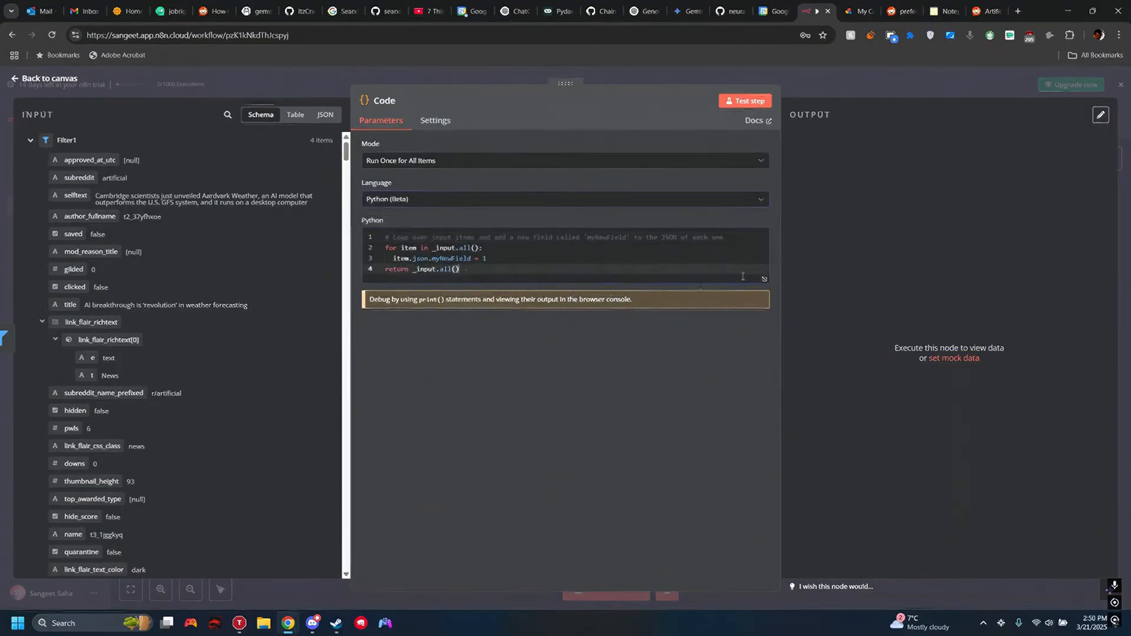
# Step: Copy the Python script from the online notepad and paste it over the Code node's default code, keeping the comment line
pyautogui.click(943, 11)
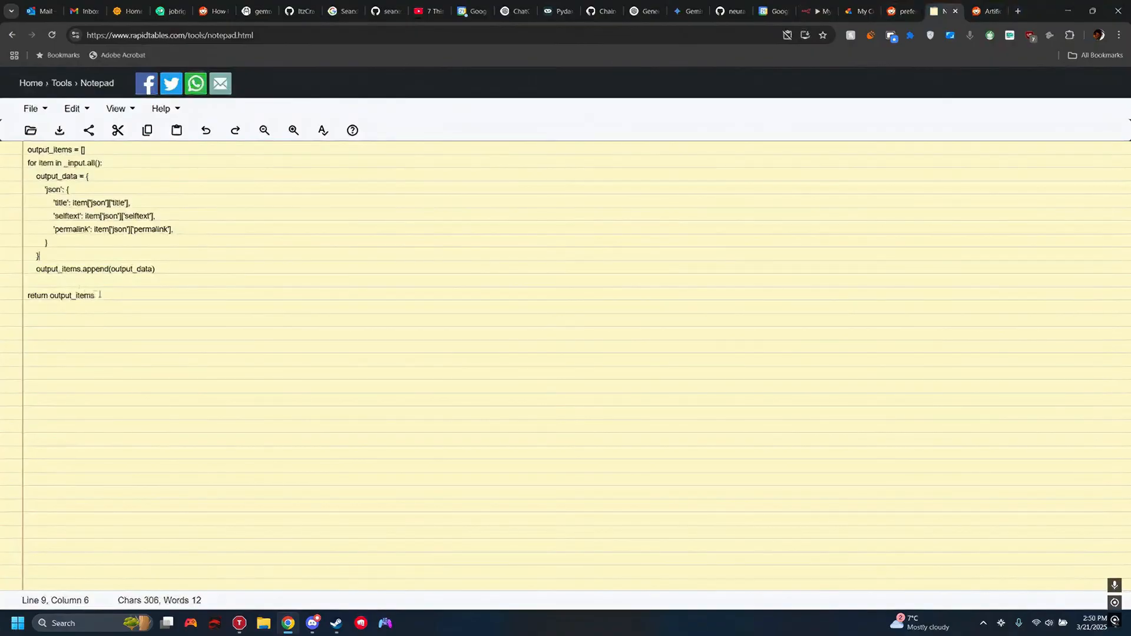
pyautogui.moveTo(99, 294); pyautogui.dragTo(26, 151)
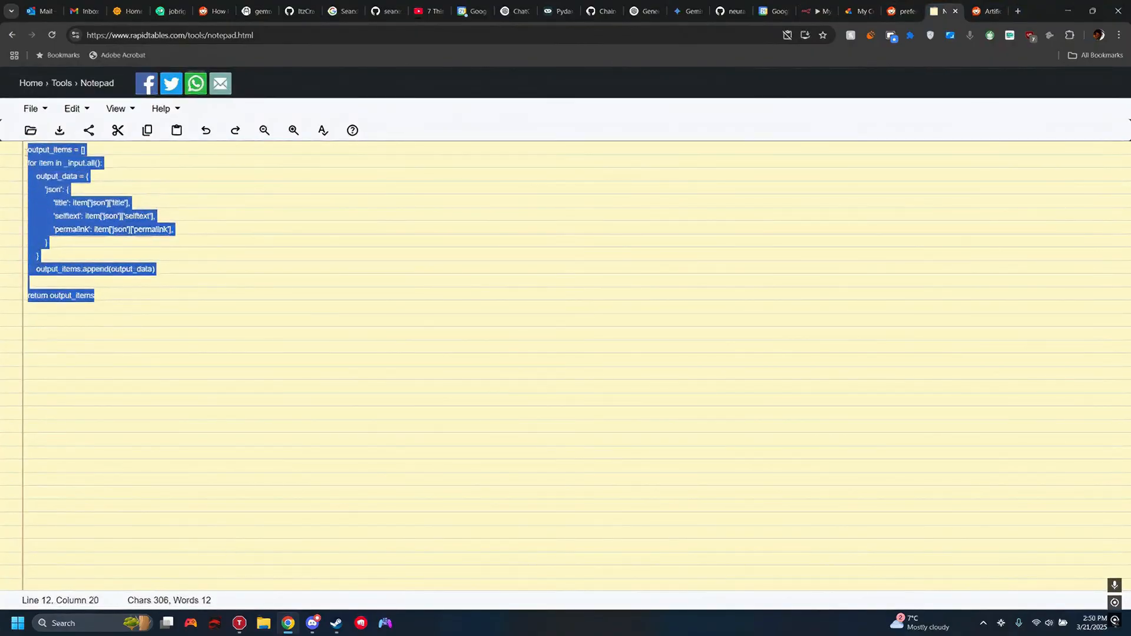
pyautogui.click(810, 9)
pyautogui.hotkey('ctrl', 'a')
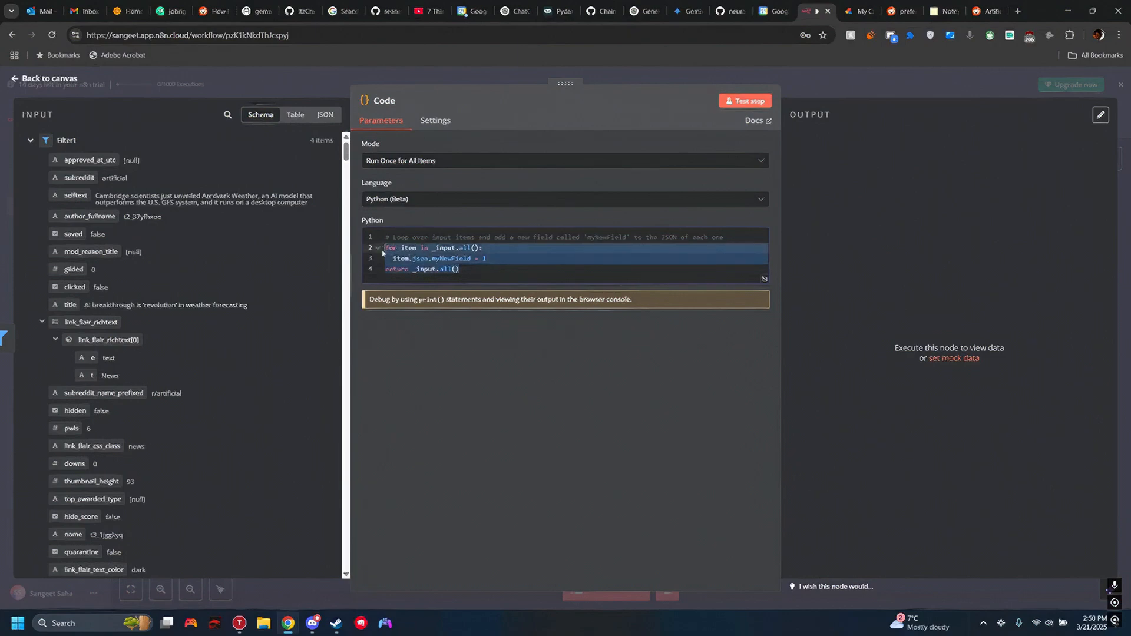
pyautogui.hotkey('ctrl', 'v')
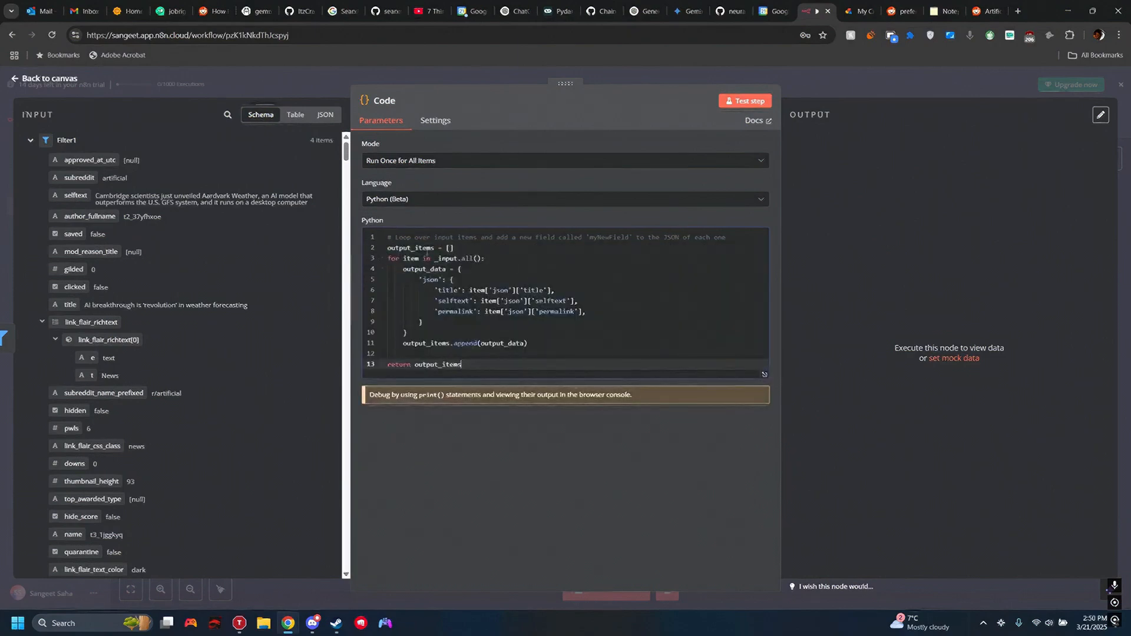
# Step: Examine the script's output_items list, input loop, title, selftext and permalink fields, append call and return statement
pyautogui.moveTo(386, 248); pyautogui.dragTo(473, 247)
pyautogui.click(464, 247)
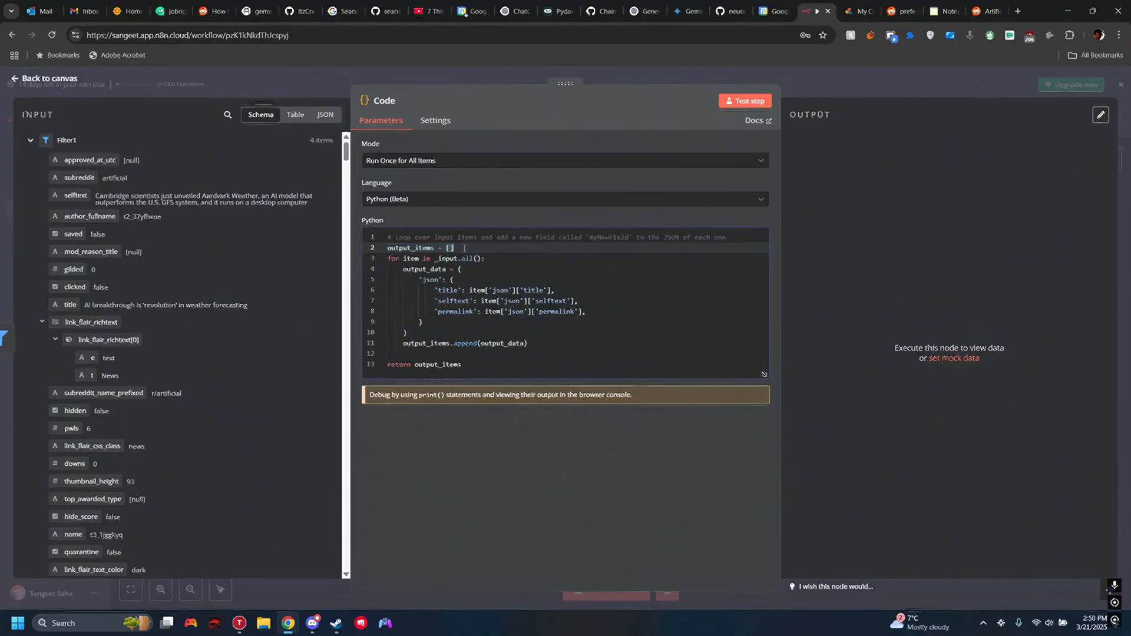
pyautogui.moveTo(463, 248); pyautogui.dragTo(388, 250)
pyautogui.click(522, 259)
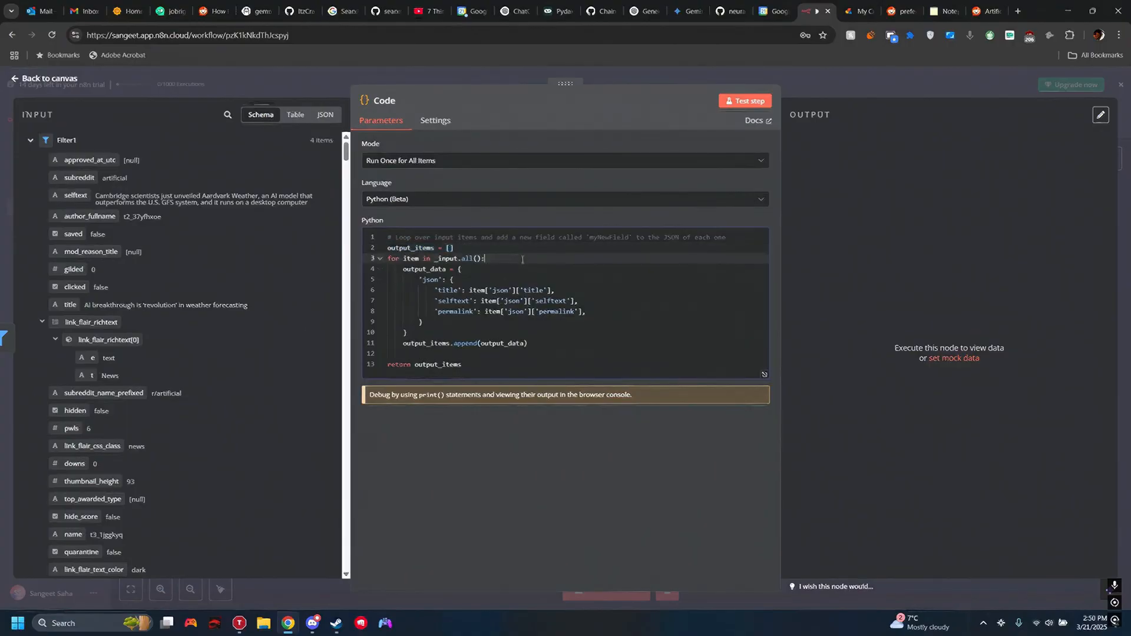
pyautogui.moveTo(403, 258); pyautogui.dragTo(486, 258)
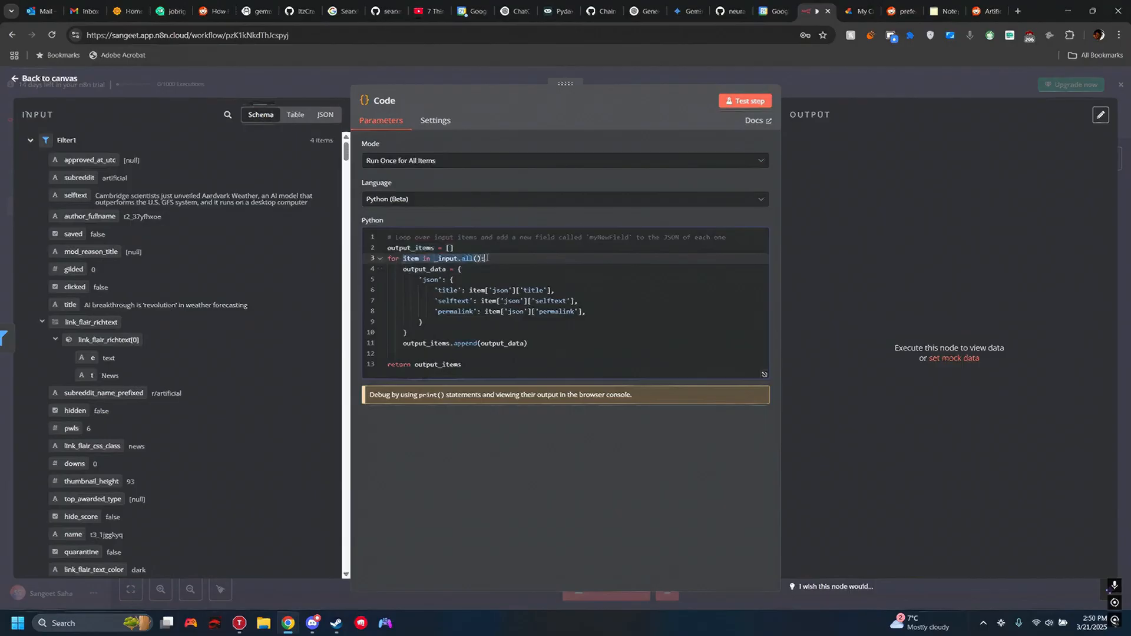
pyautogui.click(546, 269)
pyautogui.moveTo(403, 269); pyautogui.dragTo(601, 320)
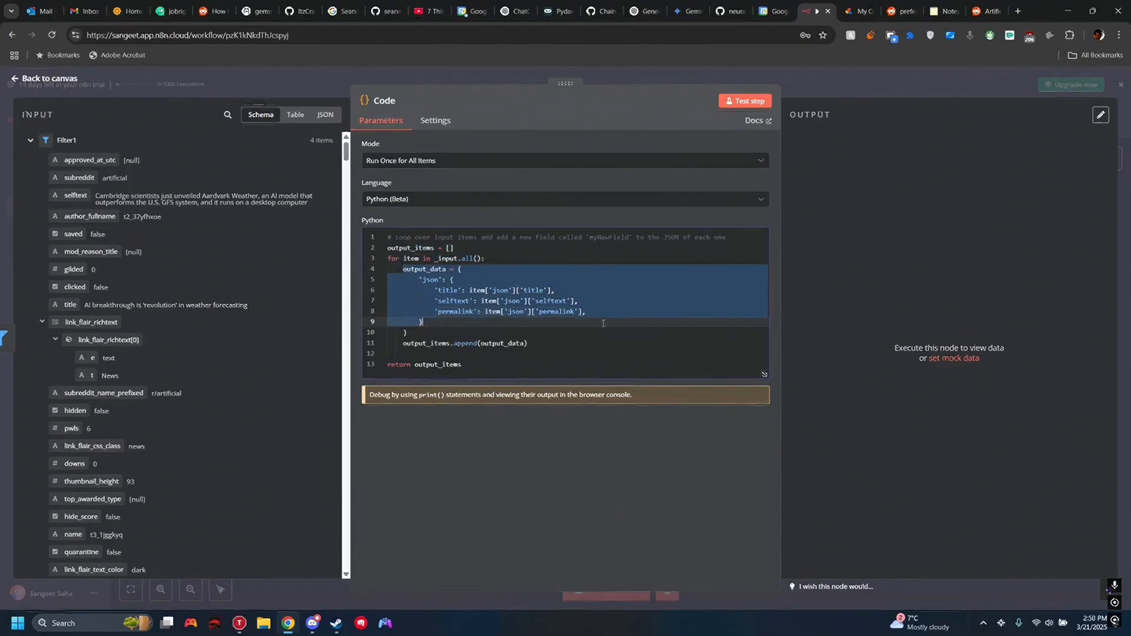
pyautogui.click(559, 345)
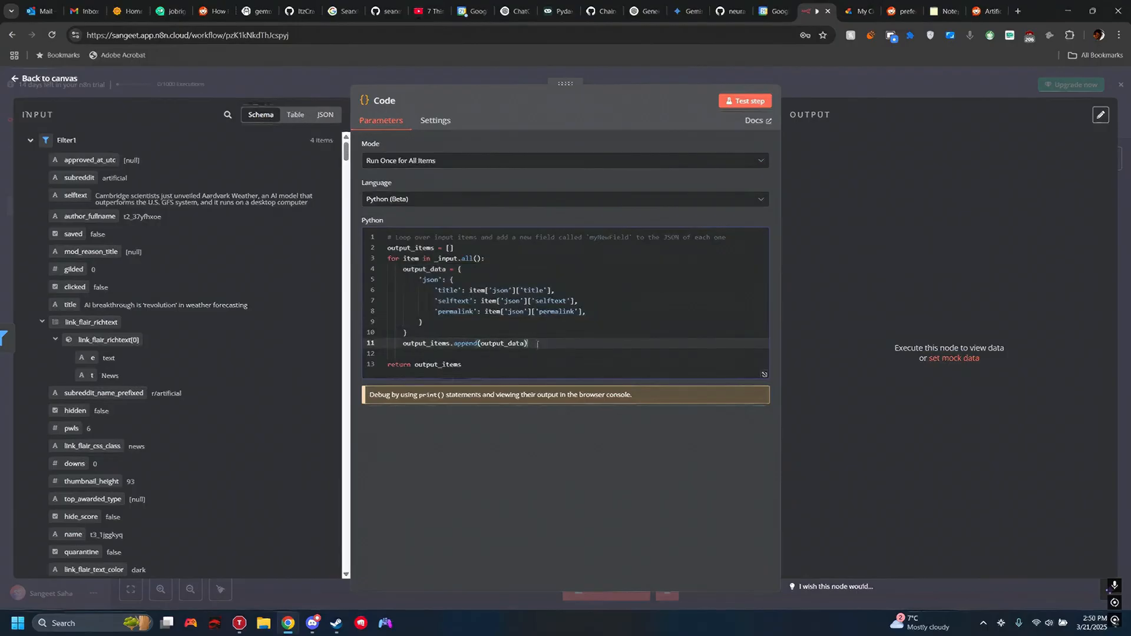
pyautogui.click(503, 365)
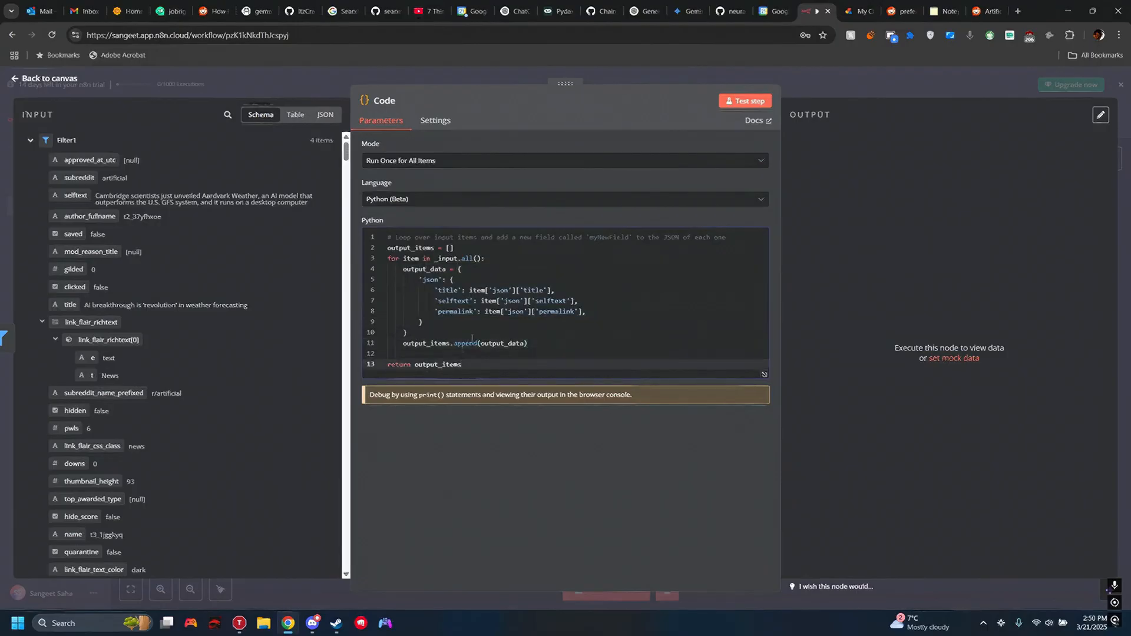
# Step: Test the Code node, review its output items, and return to the canvas
pyautogui.click(744, 102)
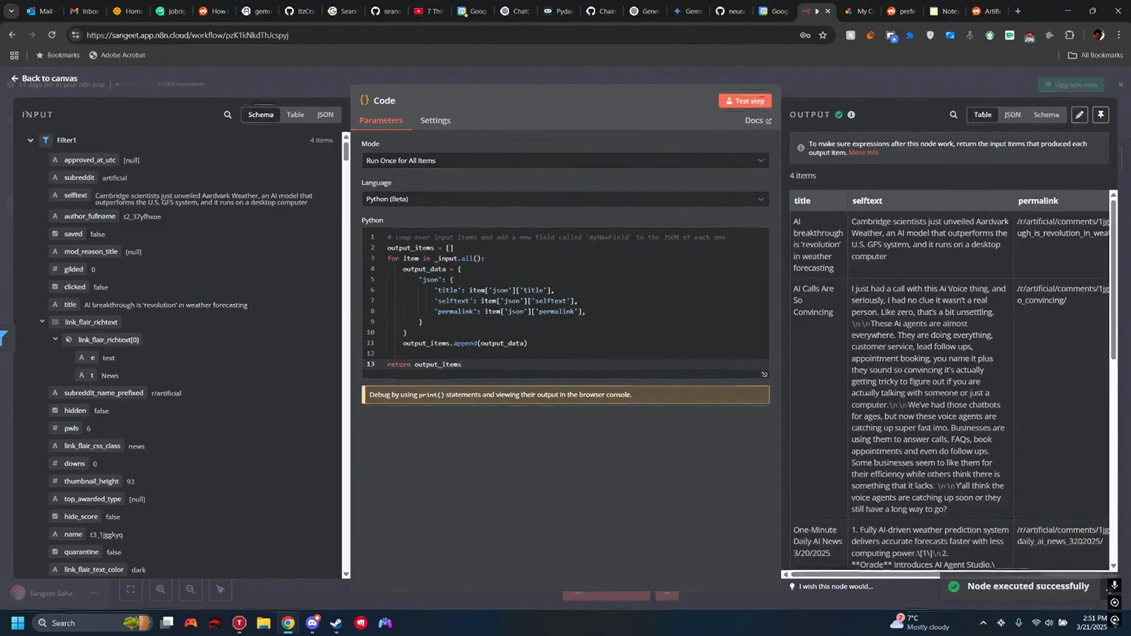
pyautogui.moveTo(881, 574)
pyautogui.mouseDown()
pyautogui.moveTo(947, 573)
pyautogui.moveTo(888, 573)
pyautogui.mouseUp()
pyautogui.scroll(-5, 914, 390)
pyautogui.scroll(10, 914, 391)
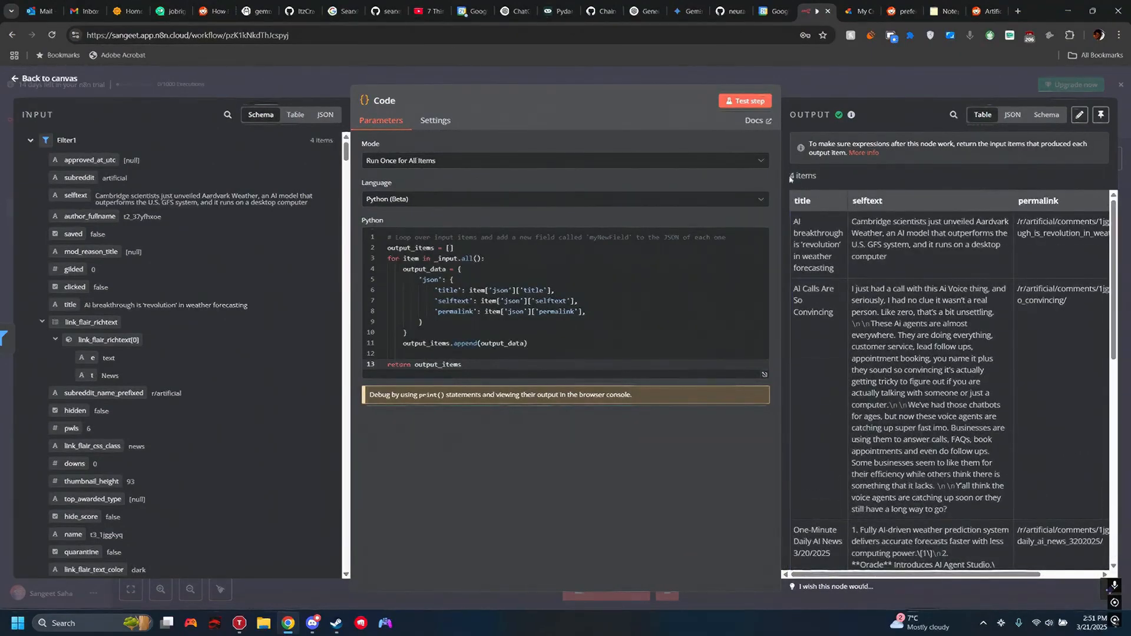
pyautogui.moveTo(789, 177); pyautogui.dragTo(868, 175)
pyautogui.click(857, 77)
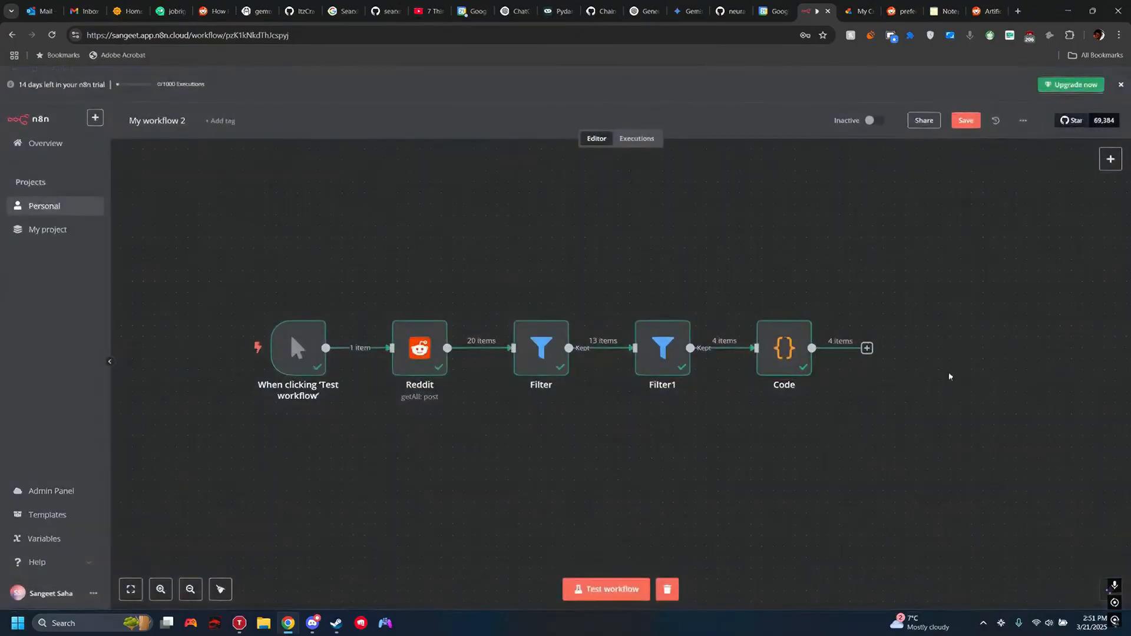
pyautogui.moveTo(783, 434); pyautogui.dragTo(870, 420)
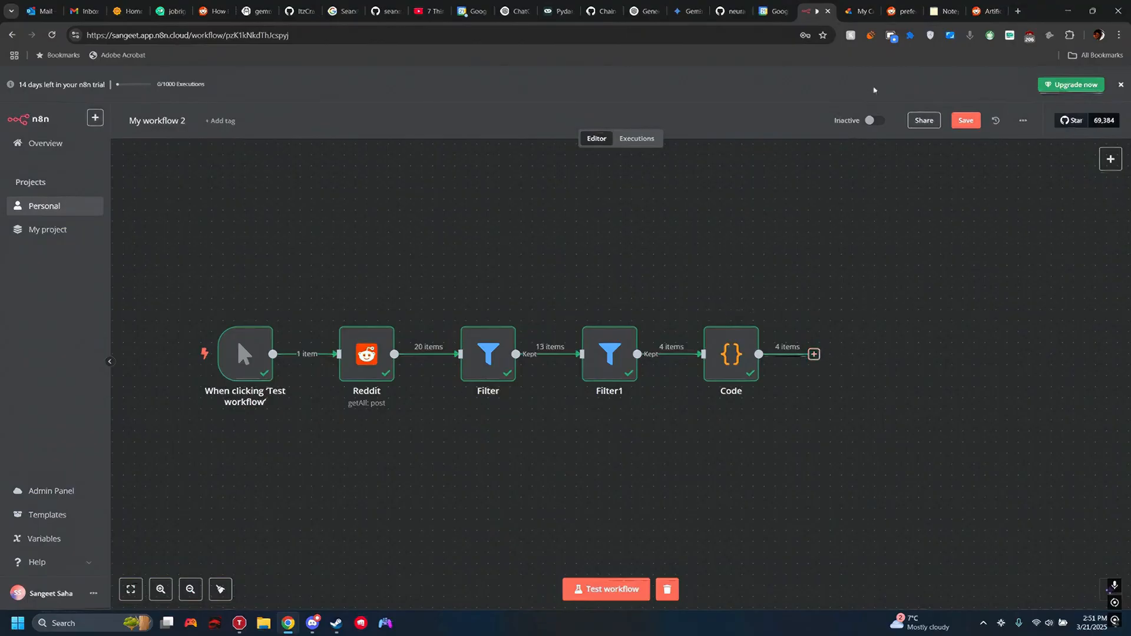
# Step: Open notion.so in a new browser tab and add an empty page to the Private section
pyautogui.click(1017, 17)
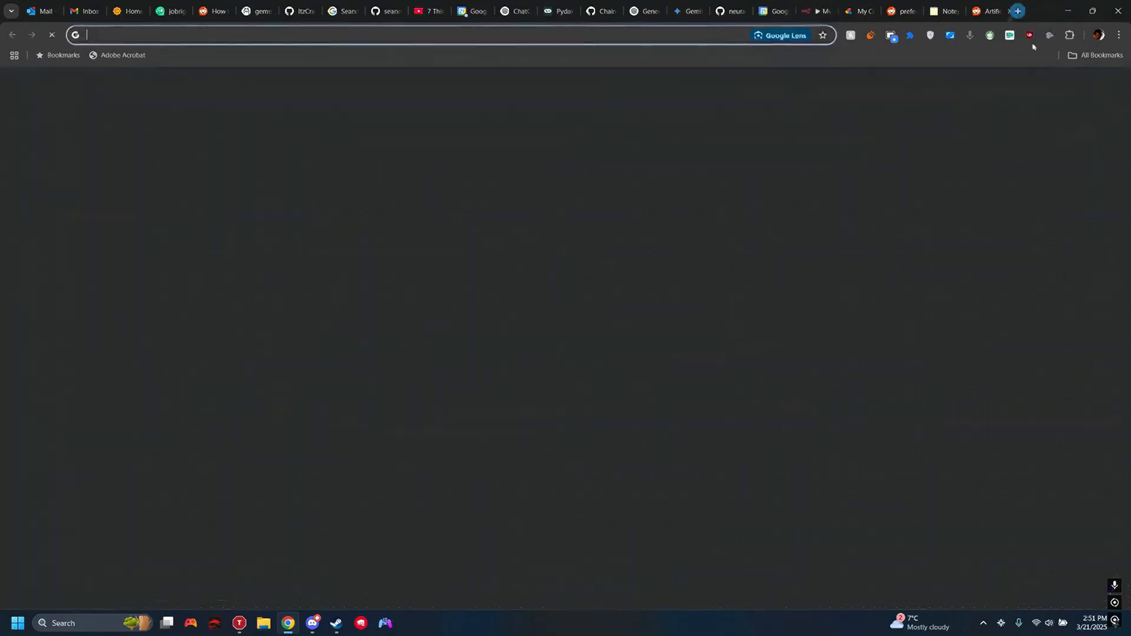
pyautogui.click(494, 32)
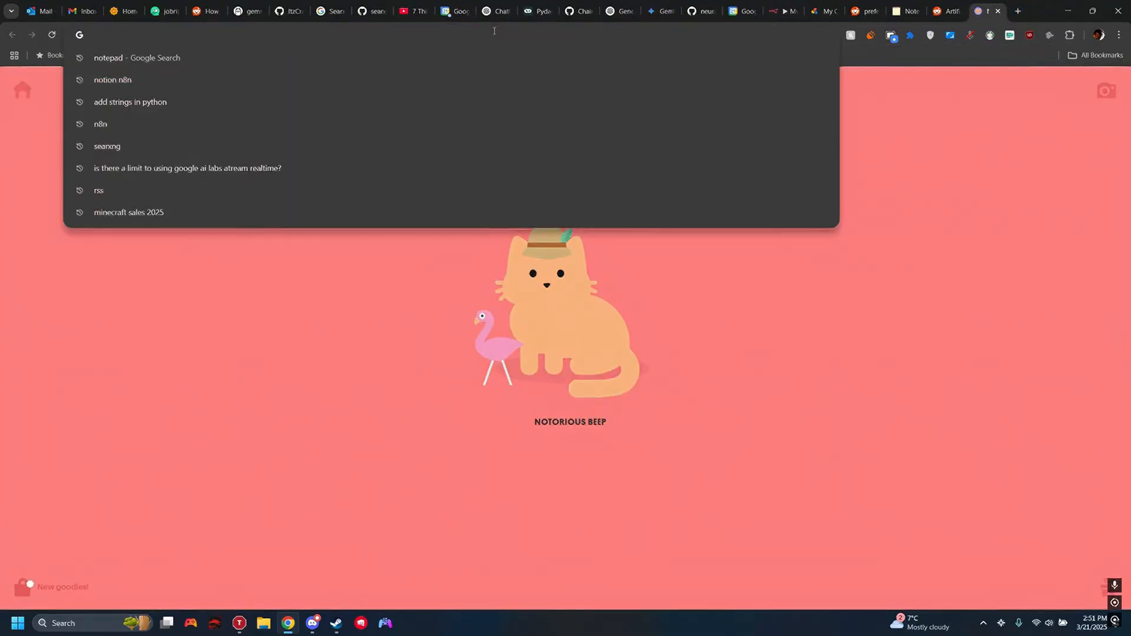
pyautogui.write('notion.so')
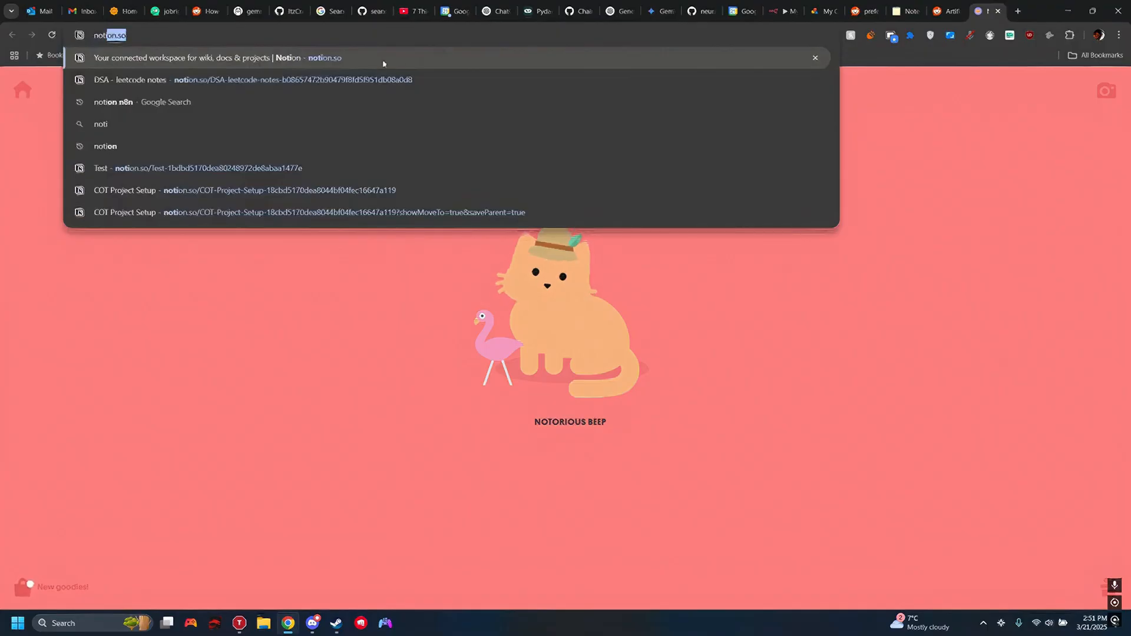
pyautogui.press('Return')
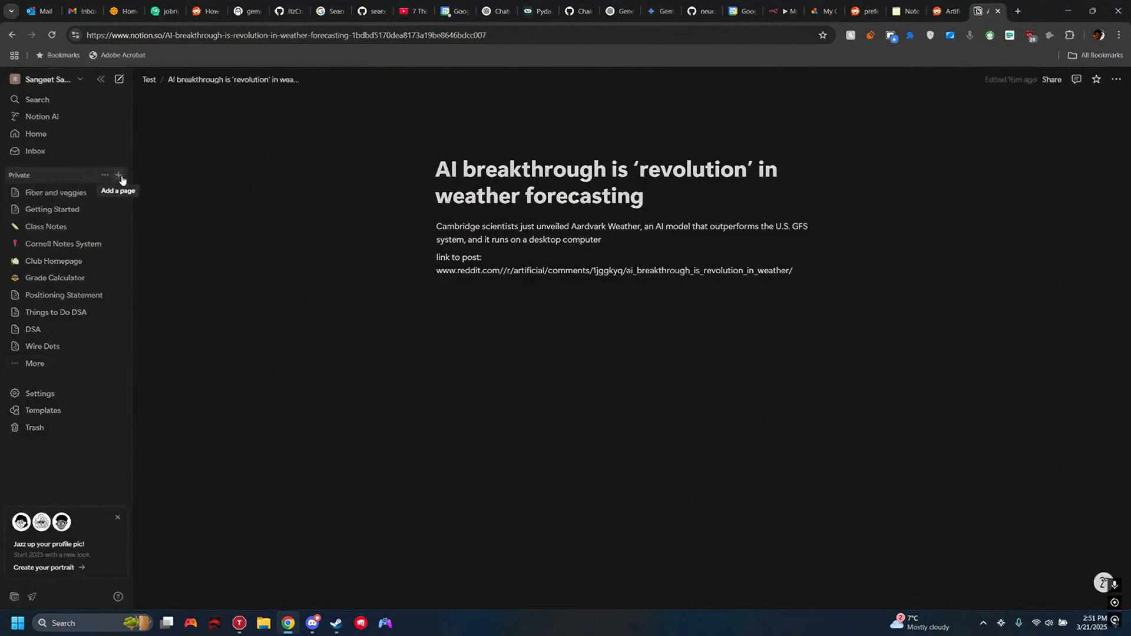
pyautogui.click(120, 176)
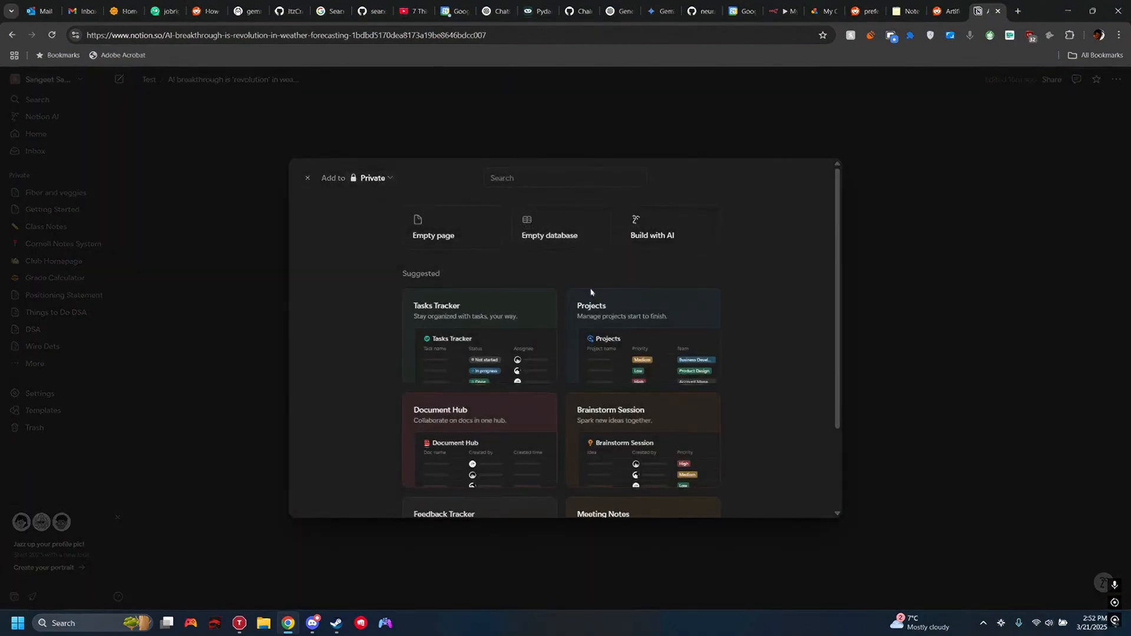
pyautogui.click(440, 244)
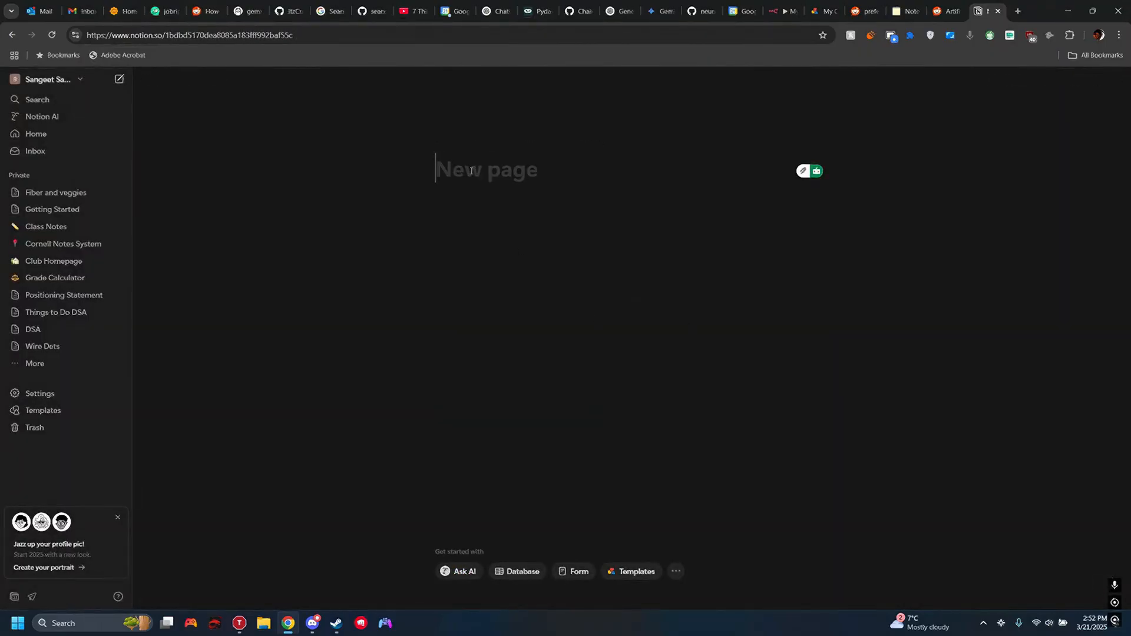
# Step: Title the new Notion page "N8N reddit AI posts"
pyautogui.write('N')
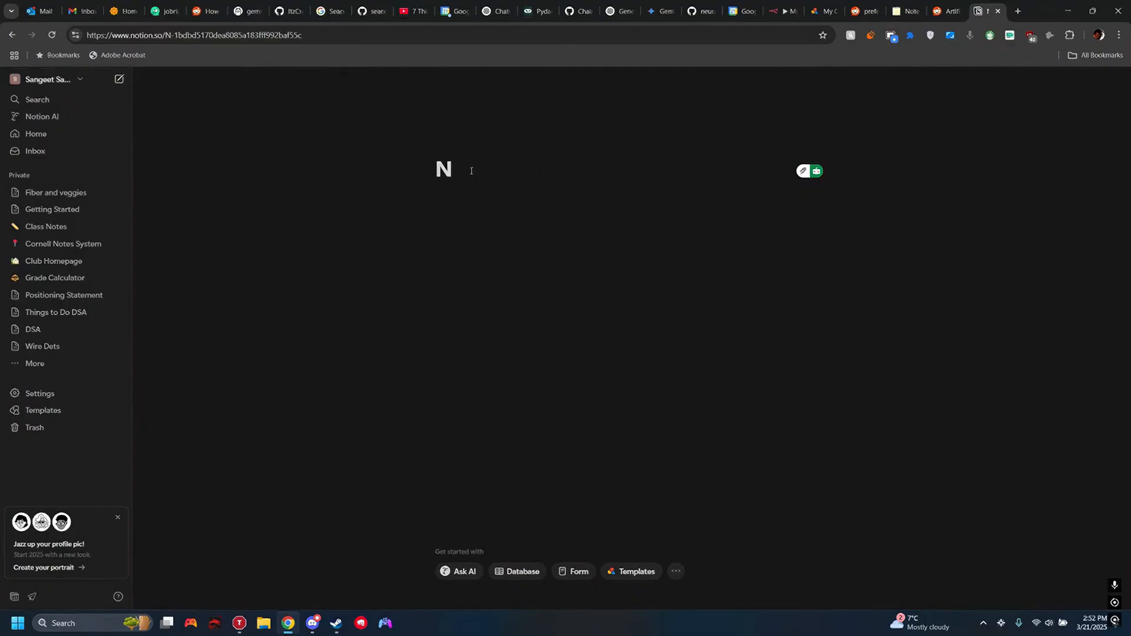
pyautogui.write('*')
pyautogui.press('BackSpace')
pyautogui.write('8N o')
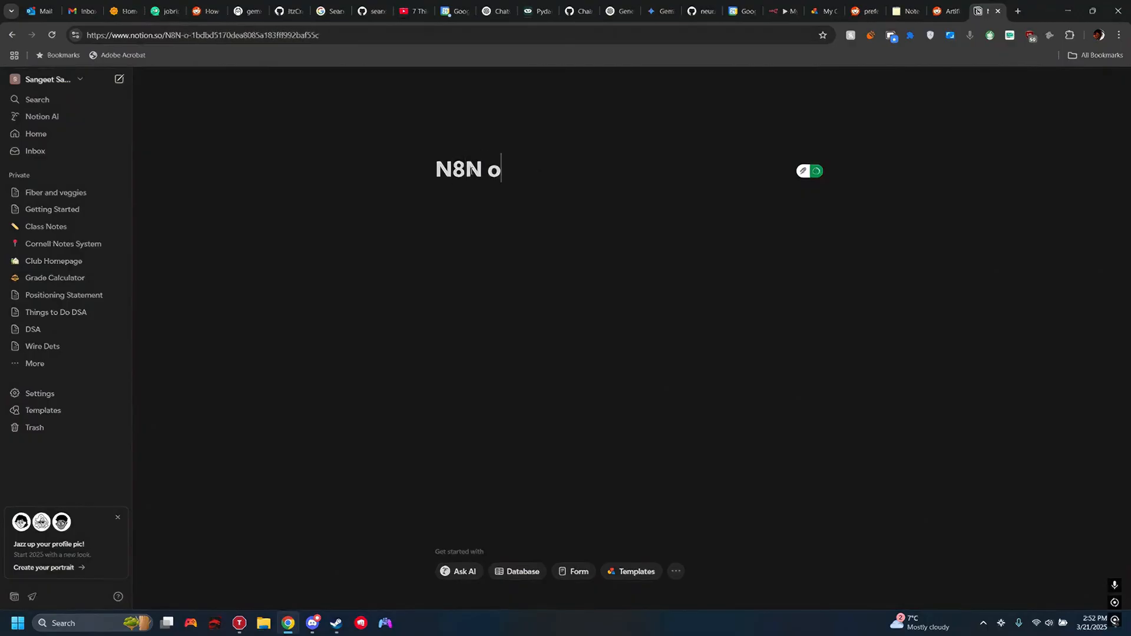
pyautogui.press('BackSpace')
pyautogui.press('BackSpace')
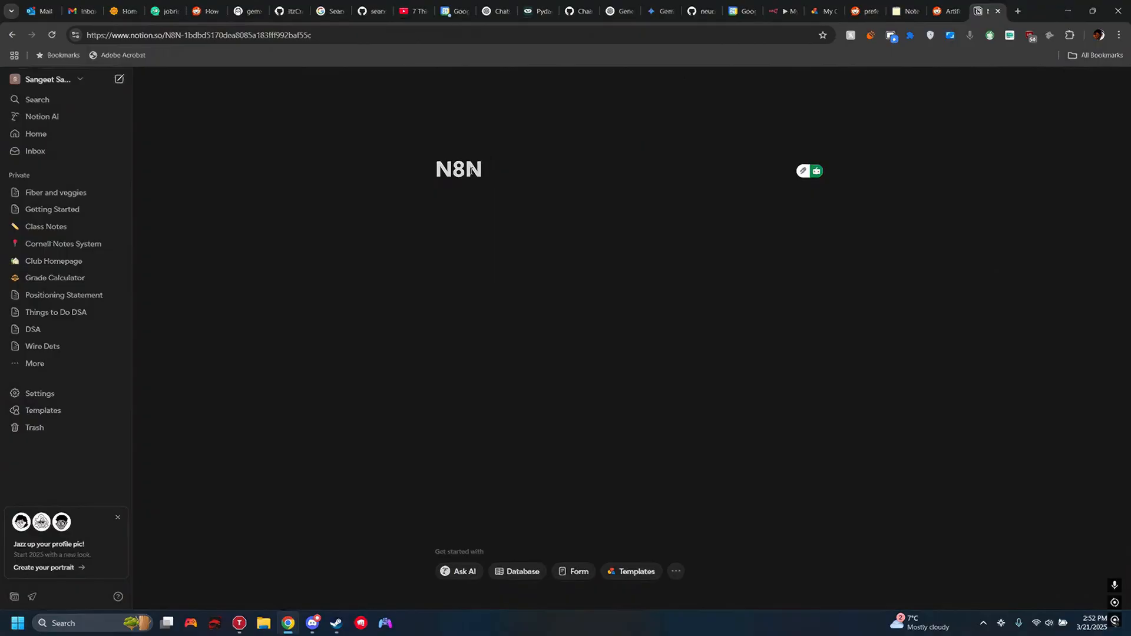
pyautogui.write('reddit')
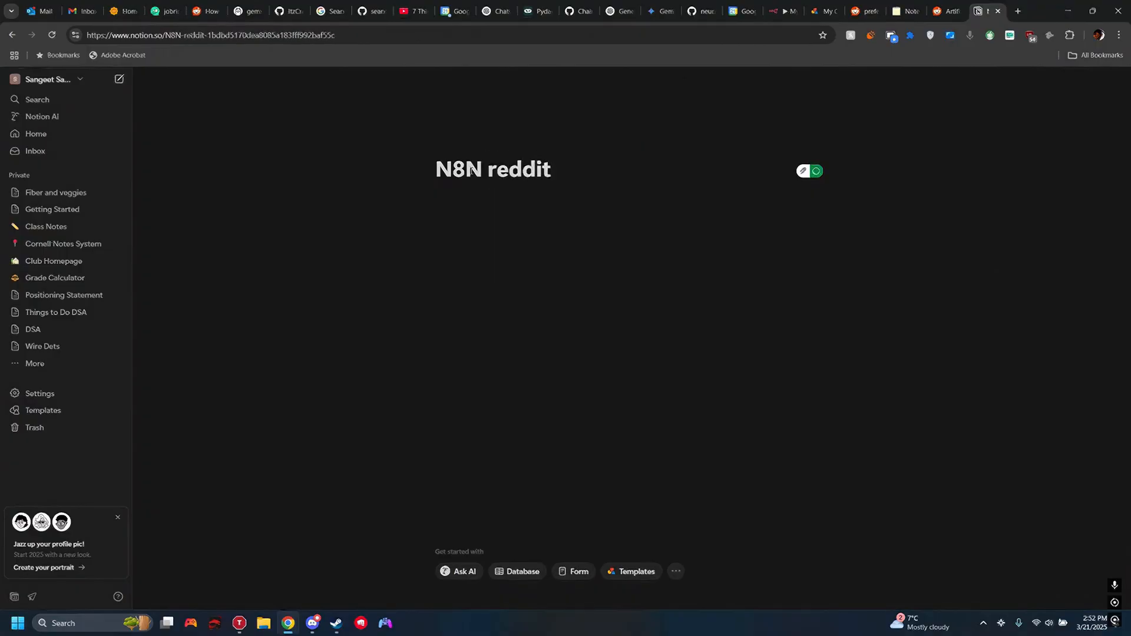
pyautogui.write(' po')
pyautogui.press('BackSpace')
pyautogui.press('BackSpace')
pyautogui.write('A')
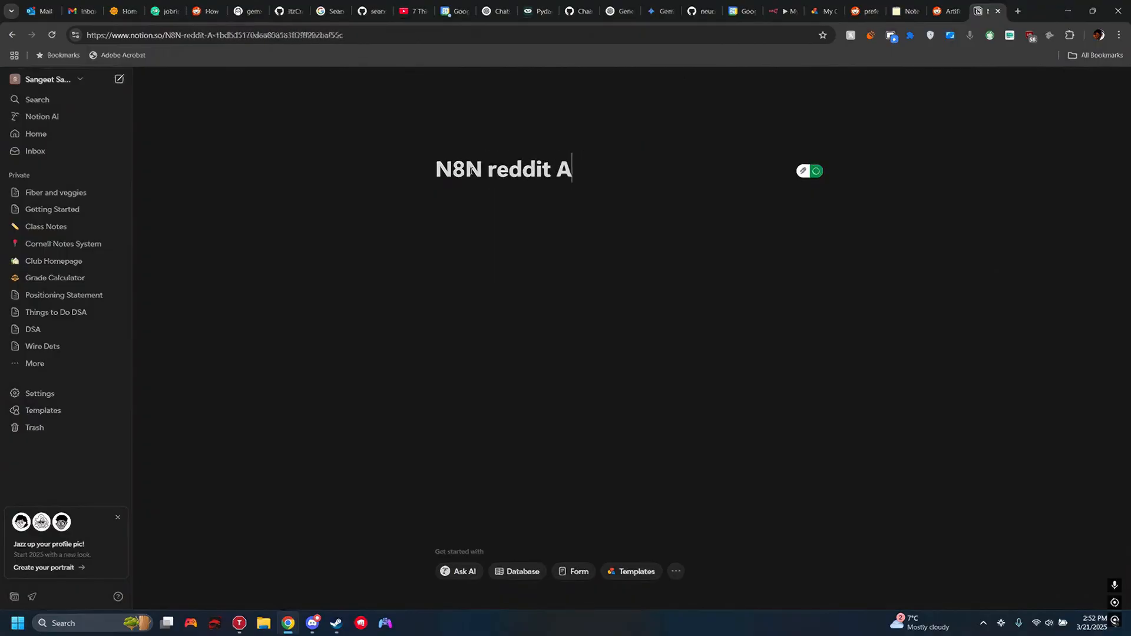
pyautogui.write('I pots')
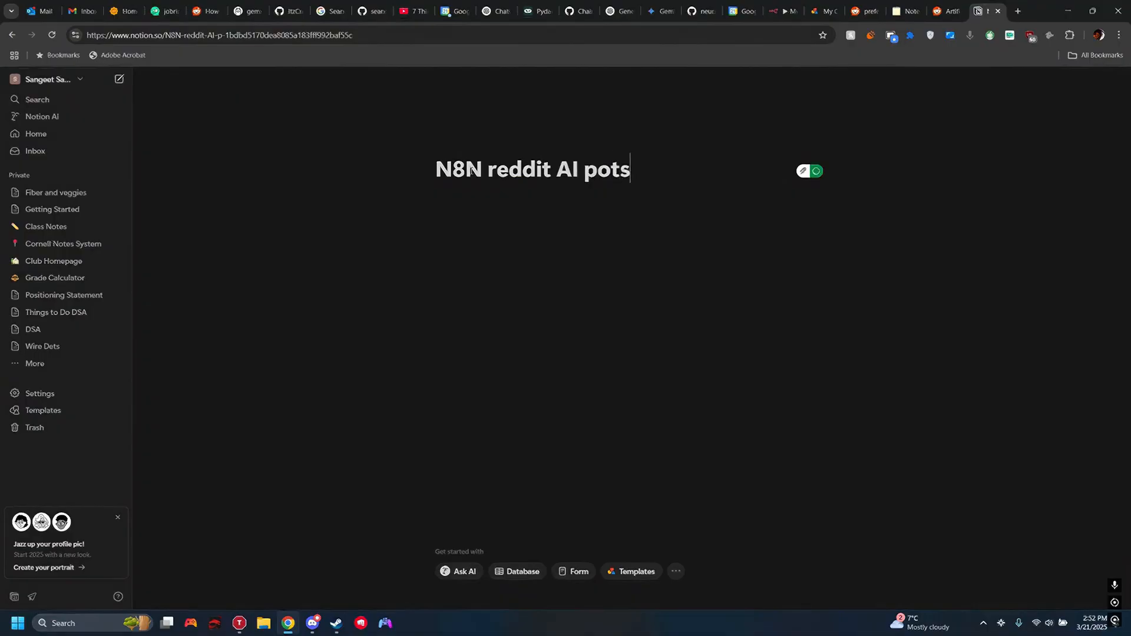
pyautogui.press('BackSpace')
pyautogui.press('BackSpace')
pyautogui.write('s')
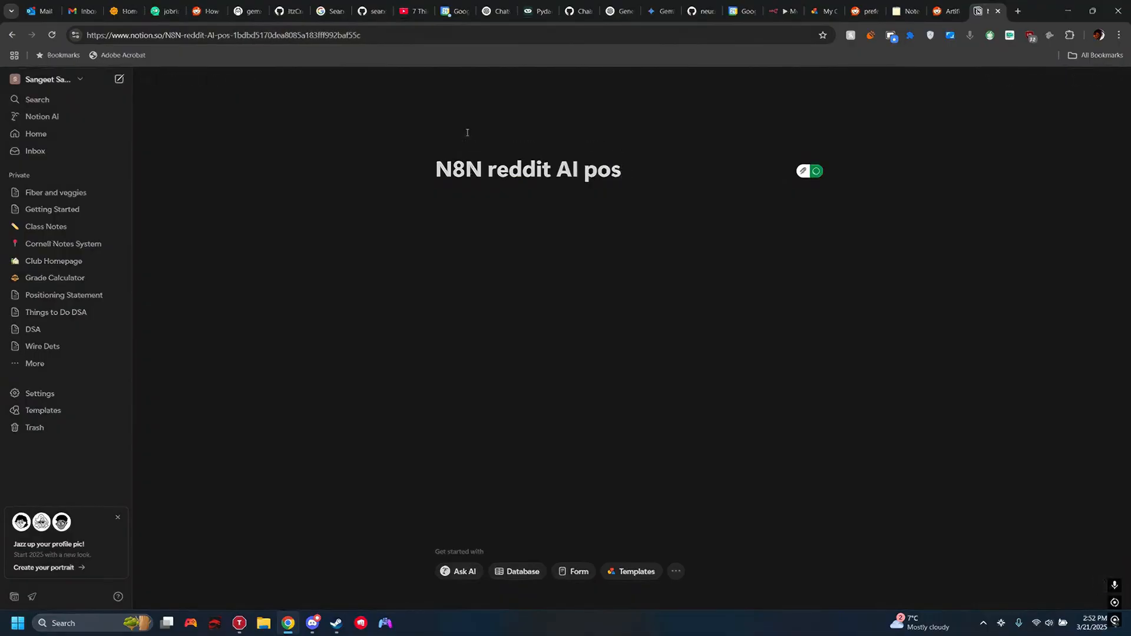
pyautogui.write('ts')
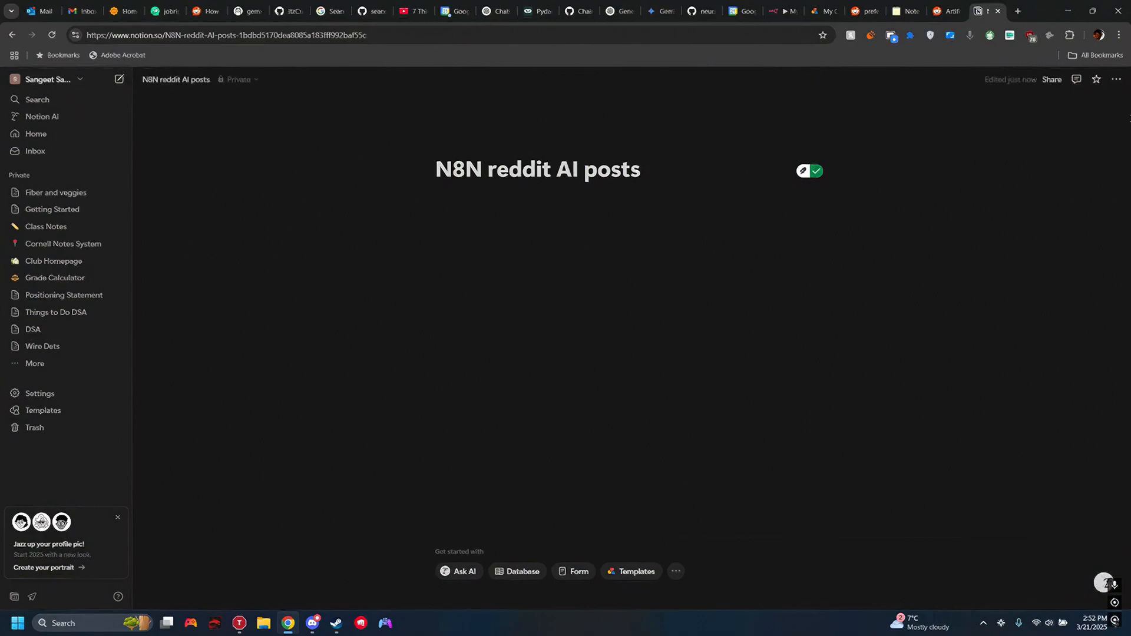
# Step: Open the page's connection management and go to the page for developing or managing integrations
pyautogui.click(1116, 80)
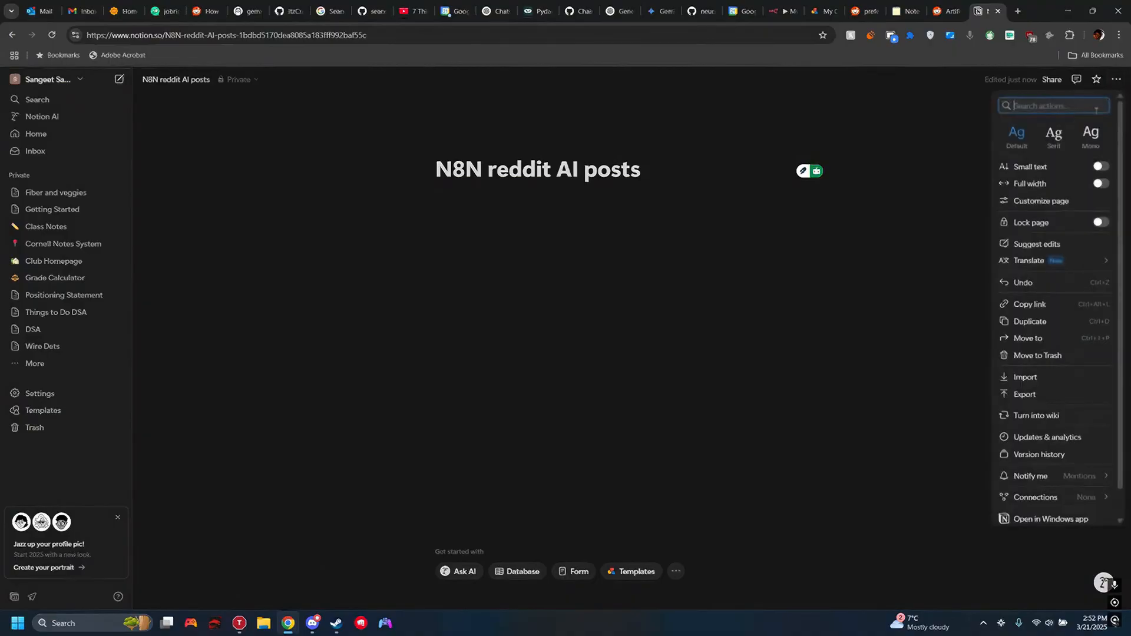
pyautogui.scroll(-1, 1052, 500)
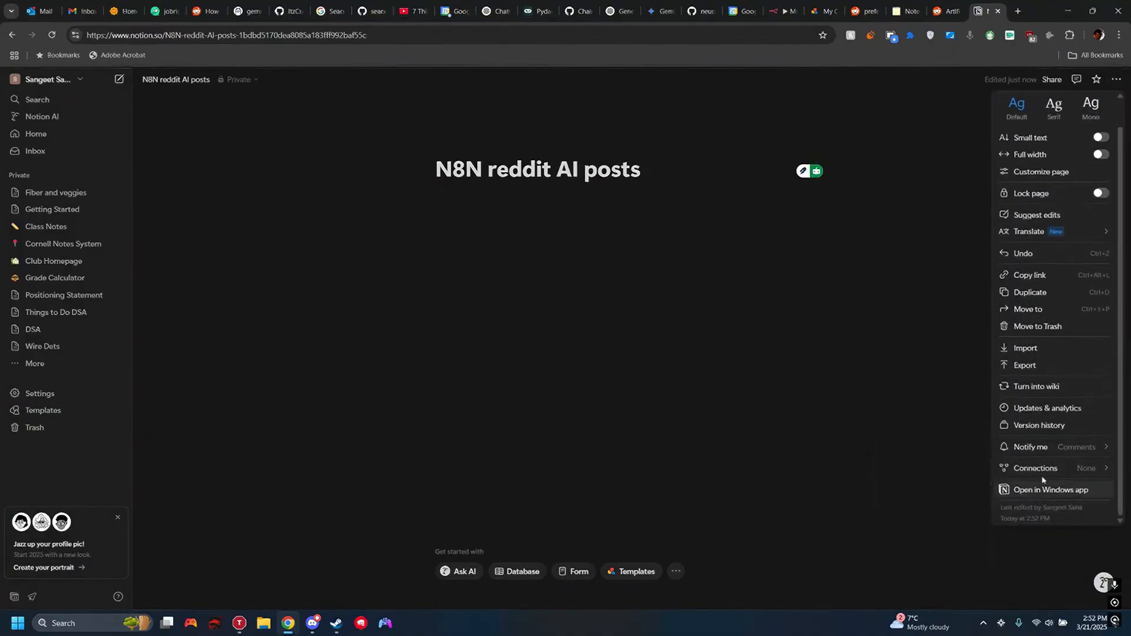
pyautogui.moveTo(1045, 477)
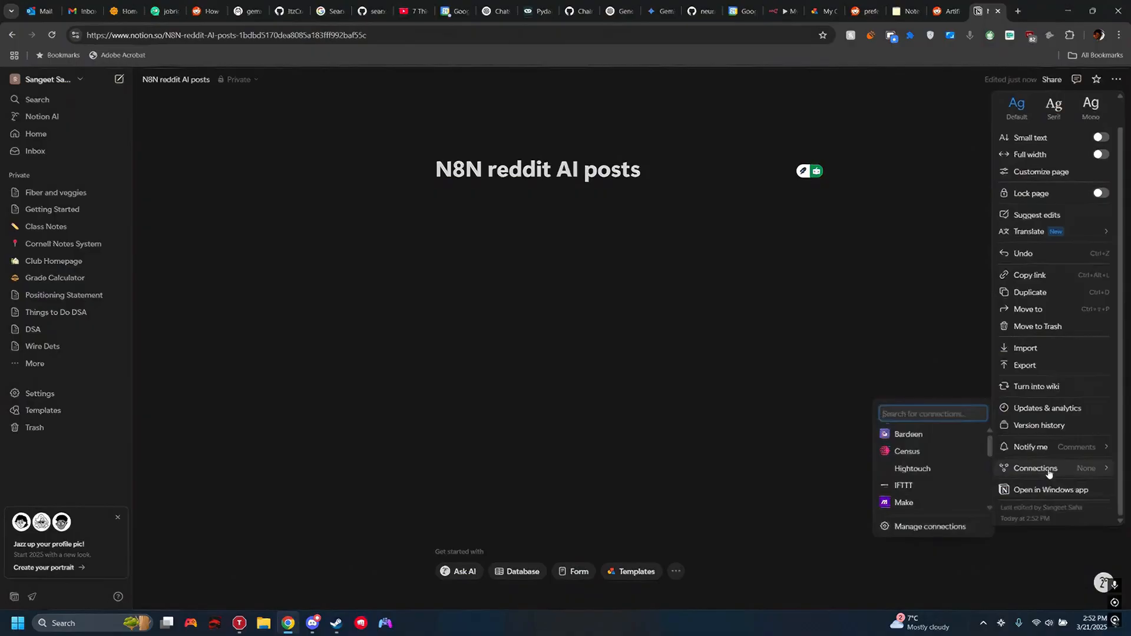
pyautogui.click(933, 527)
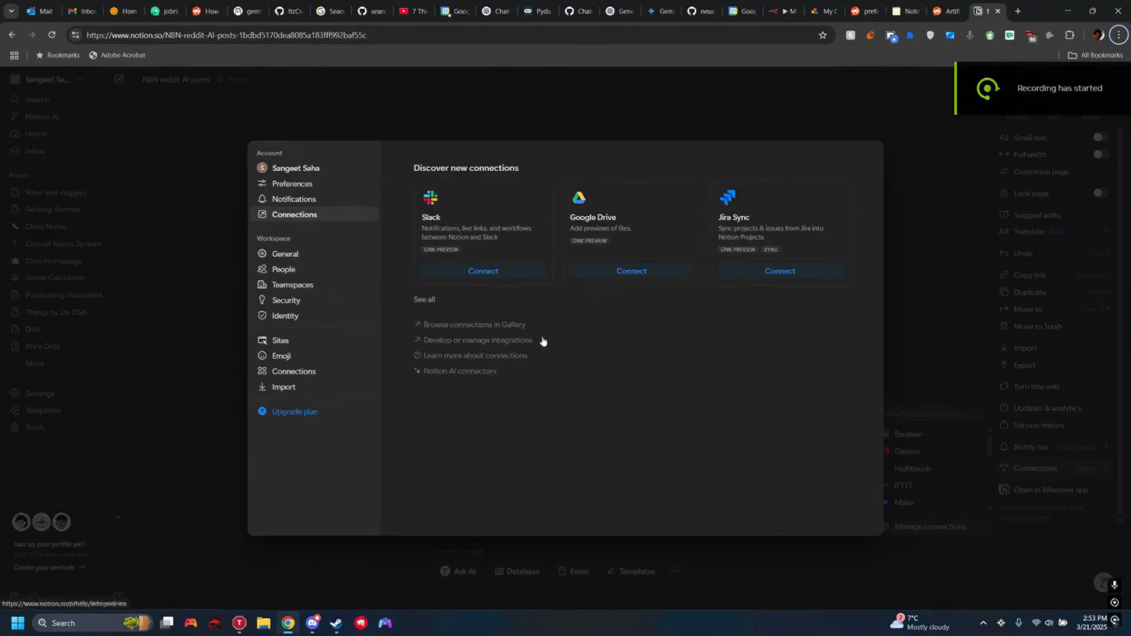
pyautogui.click(477, 342)
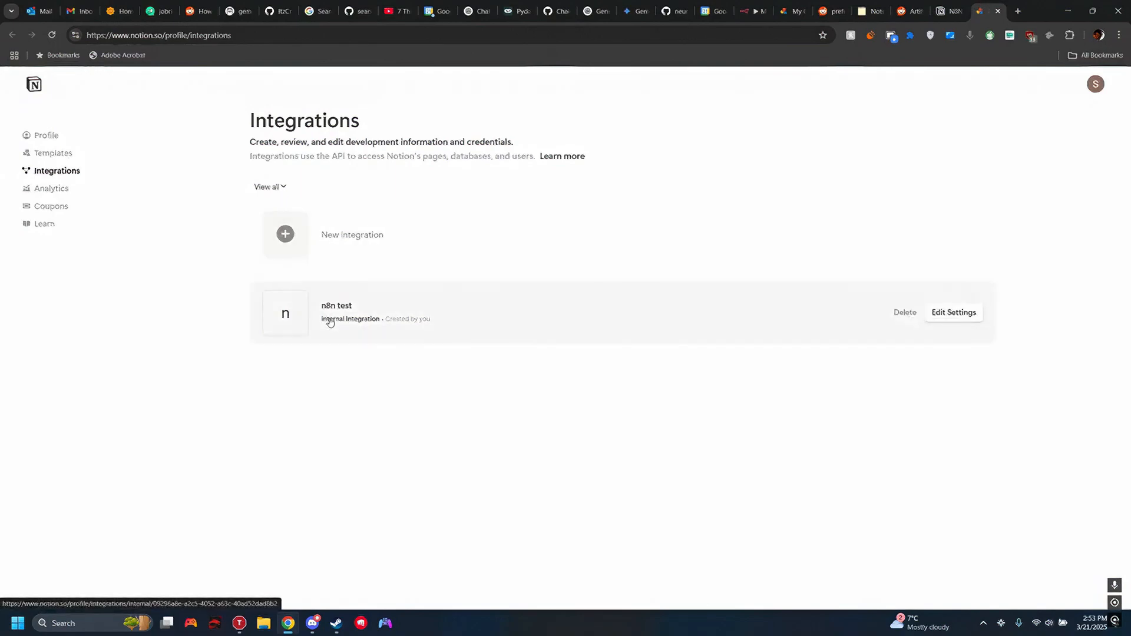
# Step: Create an internal integration named "n8n test 2" associated with the personal Notion workspace
pyautogui.click(286, 234)
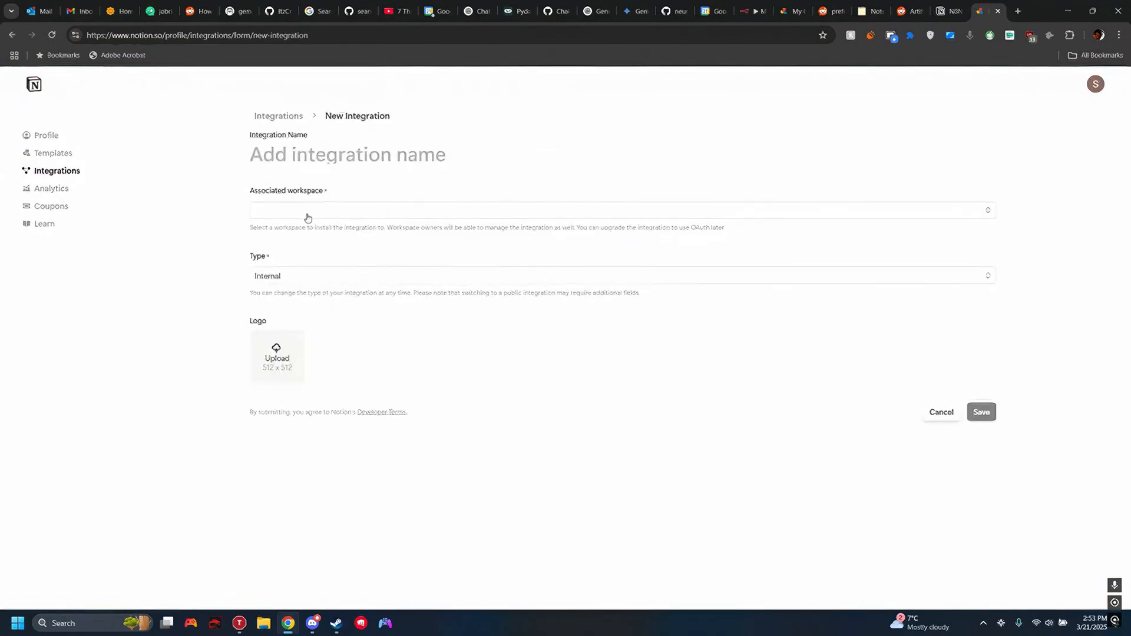
pyautogui.click(409, 211)
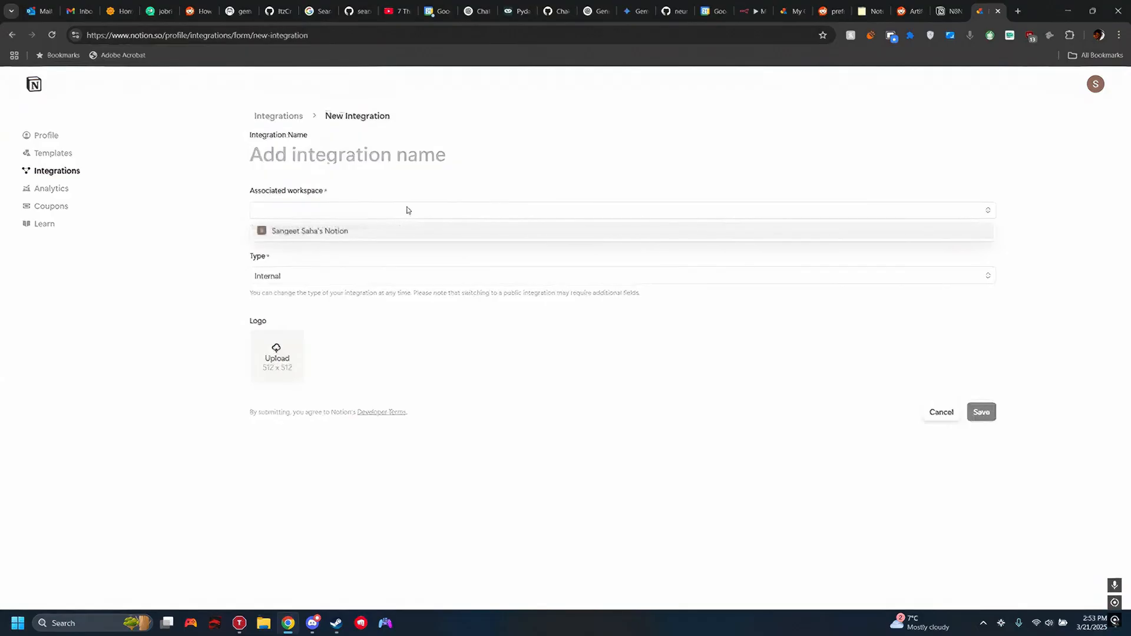
pyautogui.click(371, 236)
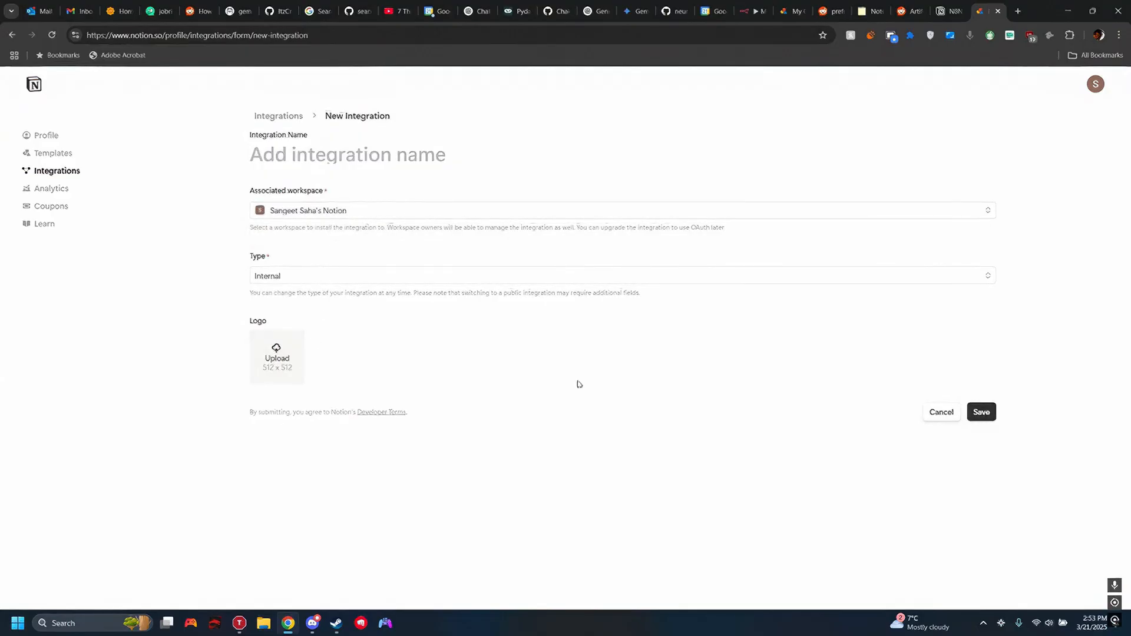
pyautogui.click(977, 413)
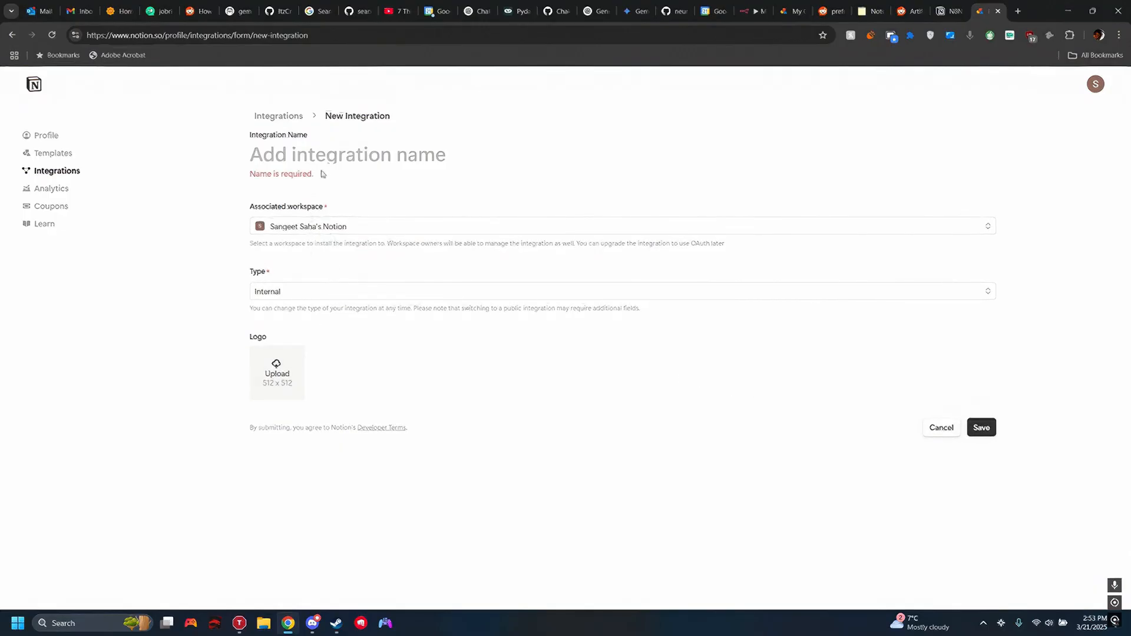
pyautogui.click(445, 148)
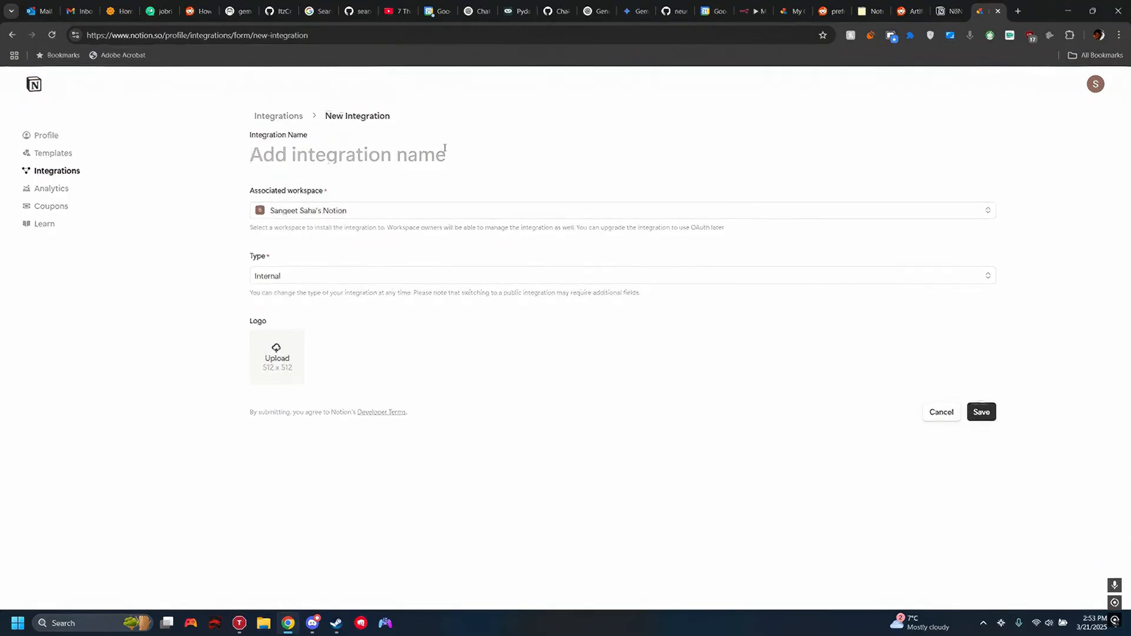
pyautogui.write('t')
pyautogui.write('8')
pyautogui.press('BackSpace')
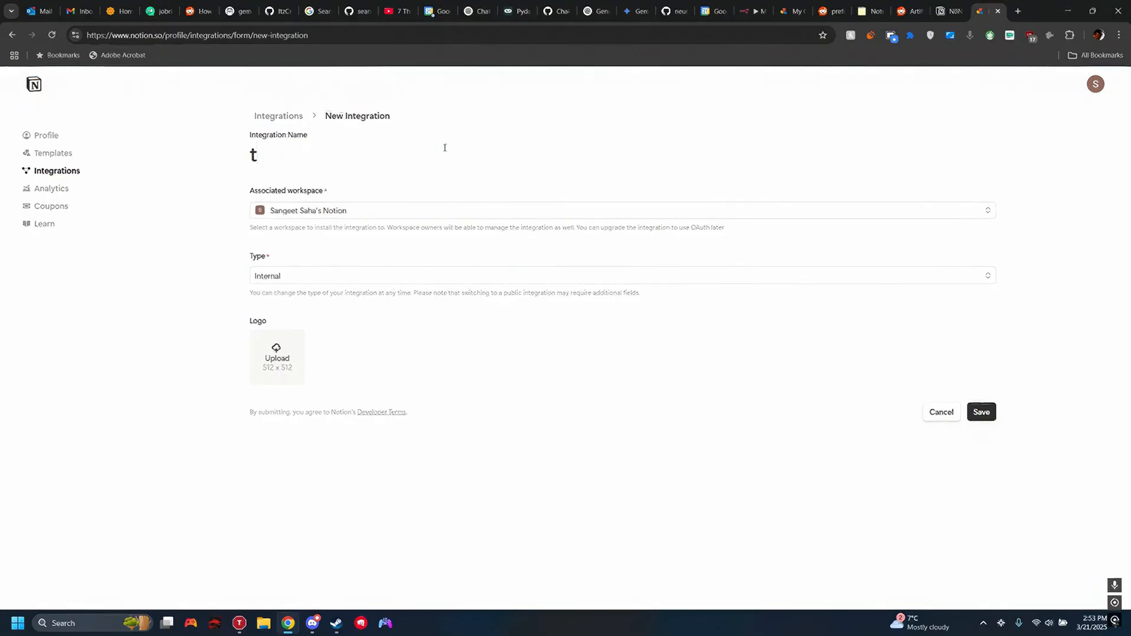
pyautogui.write('8')
pyautogui.press('BackSpace')
pyautogui.press('BackSpace')
pyautogui.write('n8n test 2')
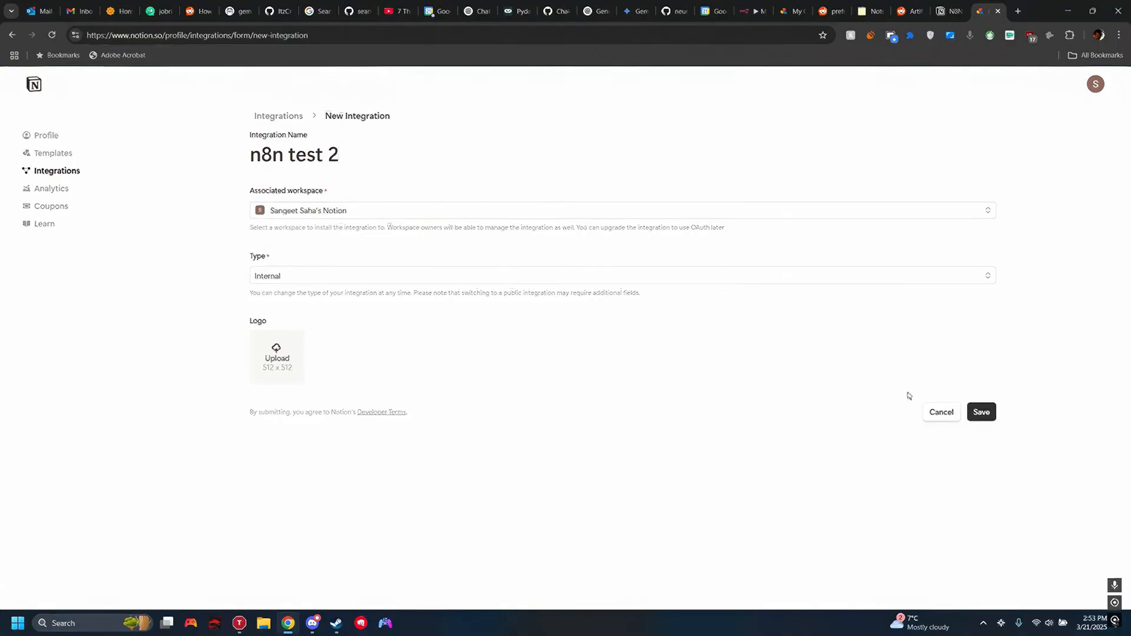
pyautogui.click(982, 411)
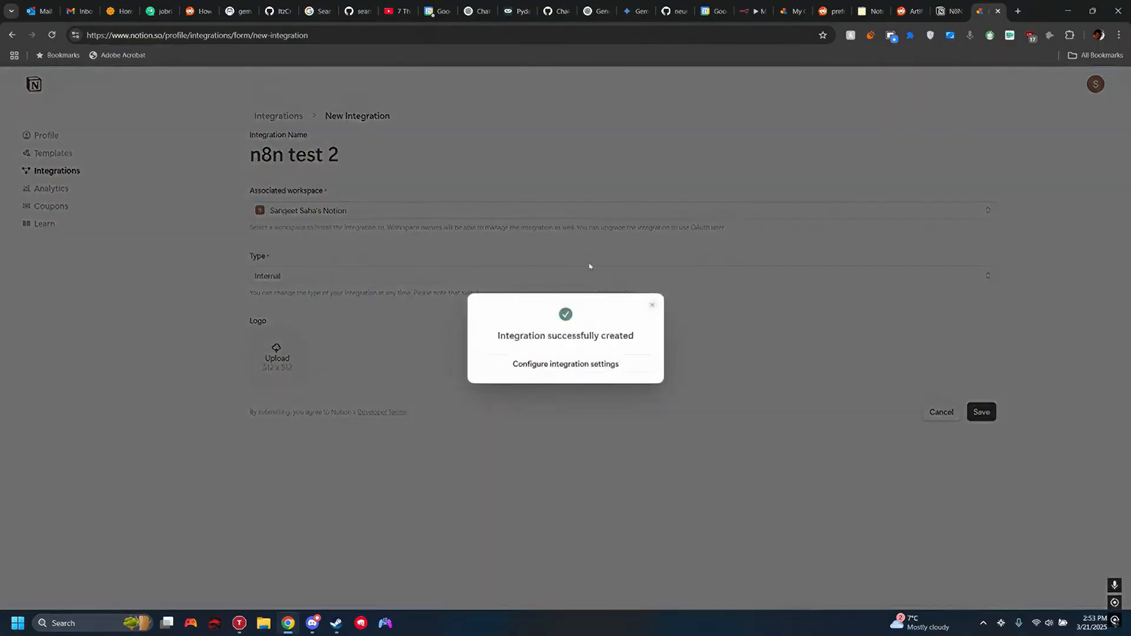
# Step: Open the new integration's settings, reveal its internal integration secret and copy it
pyautogui.click(618, 373)
pyautogui.scroll(-2, 360, 288)
pyautogui.scroll(2, 318, 247)
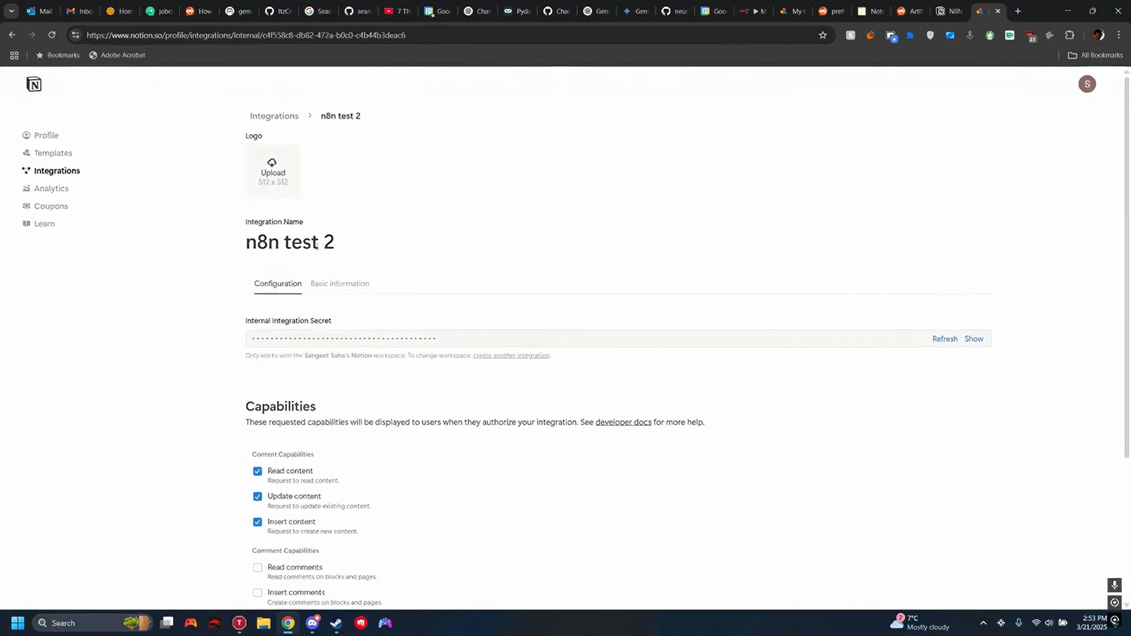
pyautogui.scroll(-3, 929, 366)
pyautogui.click(974, 173)
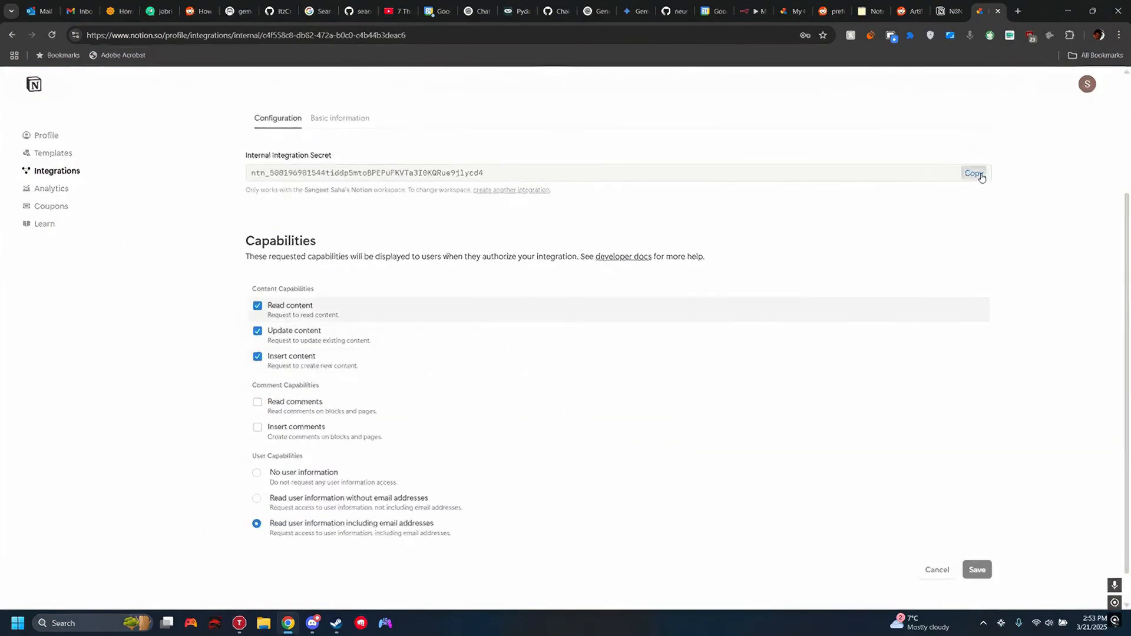
pyautogui.click(974, 174)
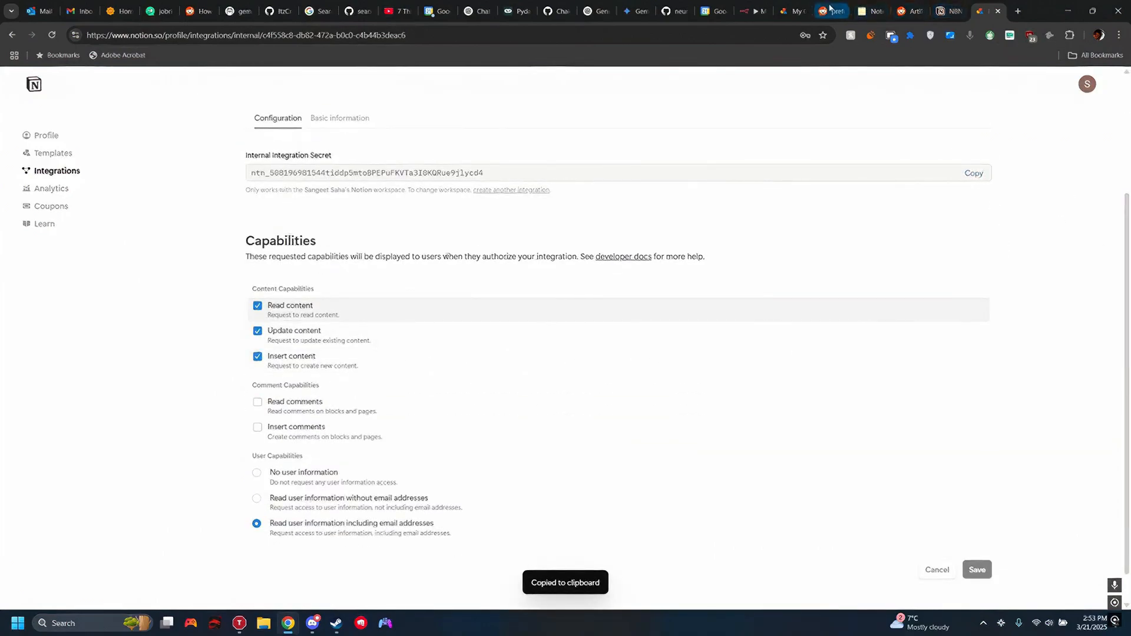
# Step: Return to the n8n workflow and add a Notion "Create a page" node after the Code node
pyautogui.click(751, 11)
pyautogui.scroll(-2, 537, 322)
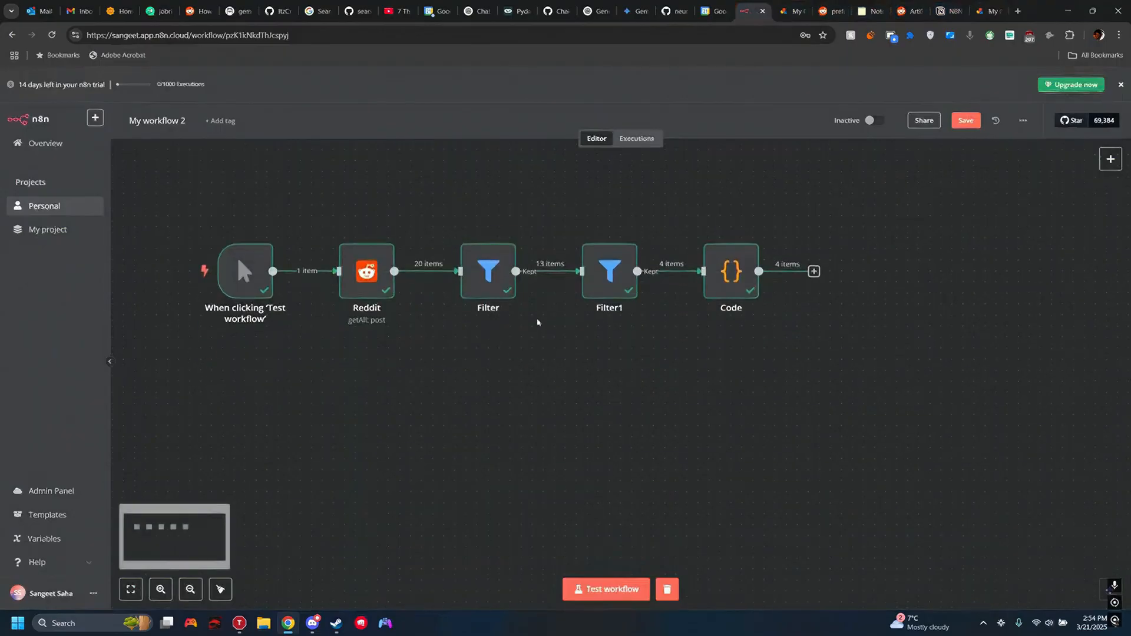
pyautogui.click(792, 11)
pyautogui.click(804, 11)
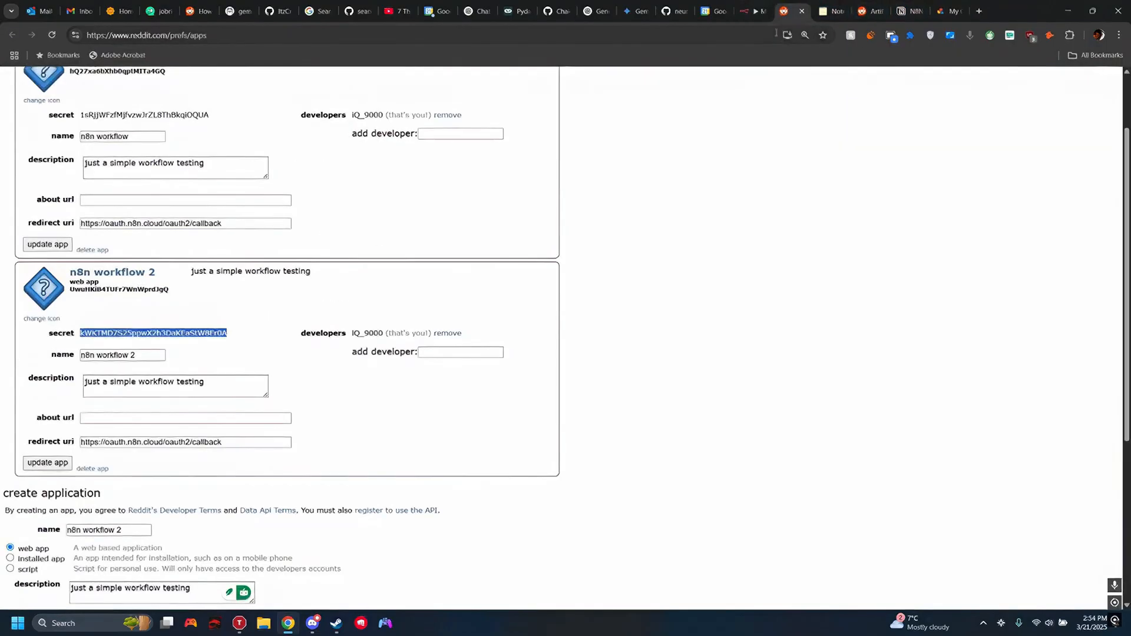
pyautogui.click(749, 10)
pyautogui.scroll(1, 825, 346)
pyautogui.click(813, 326)
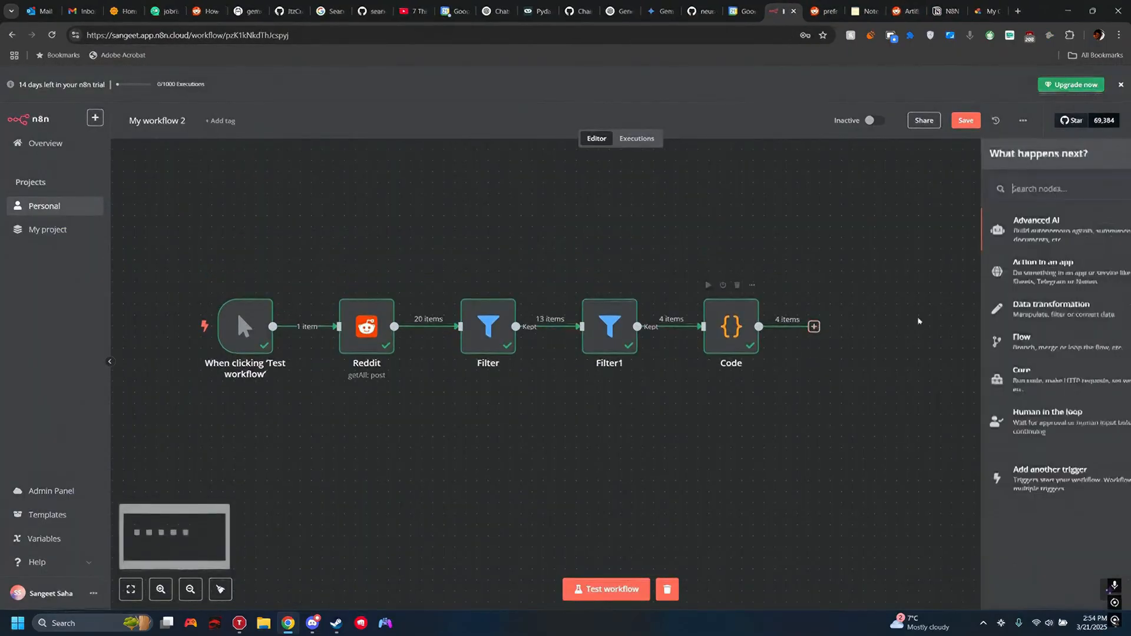
pyautogui.write('notion')
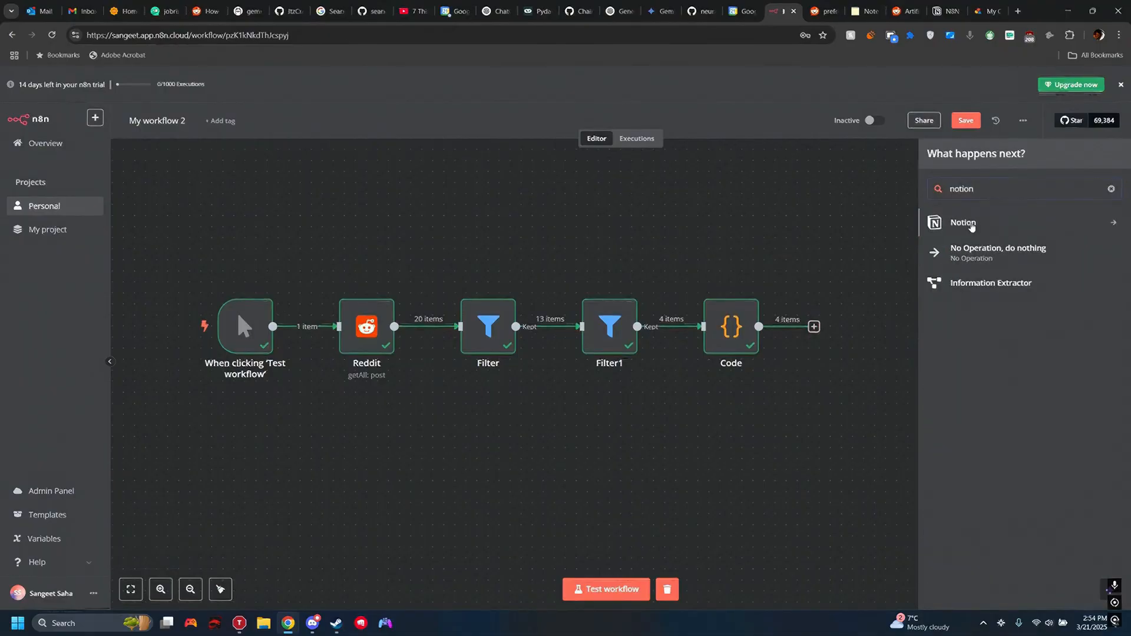
pyautogui.click(971, 227)
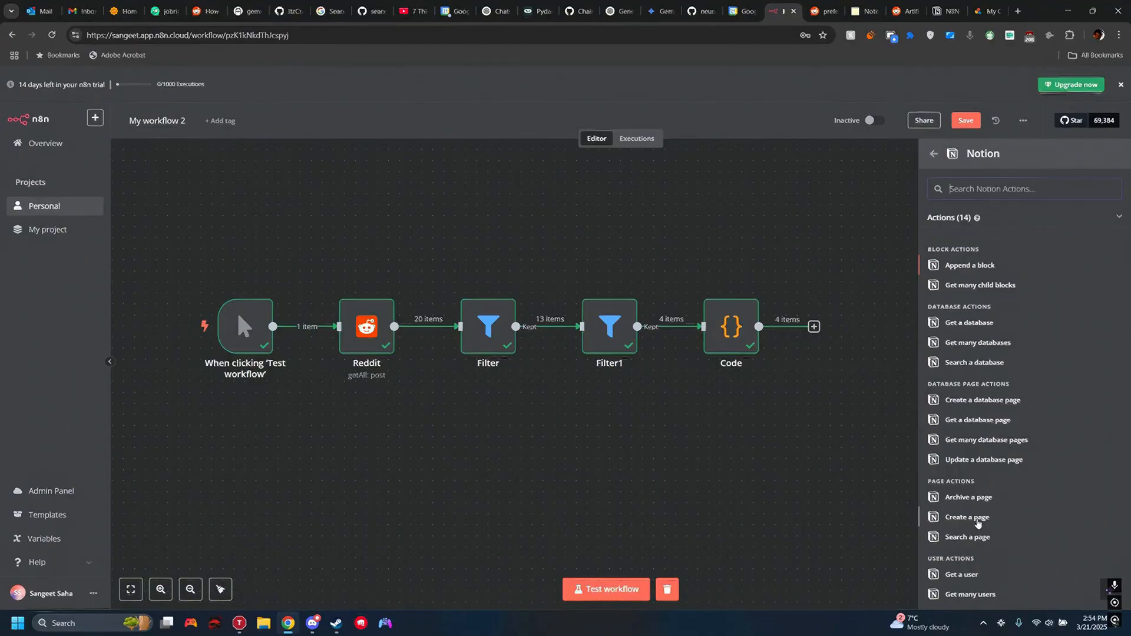
pyautogui.click(977, 518)
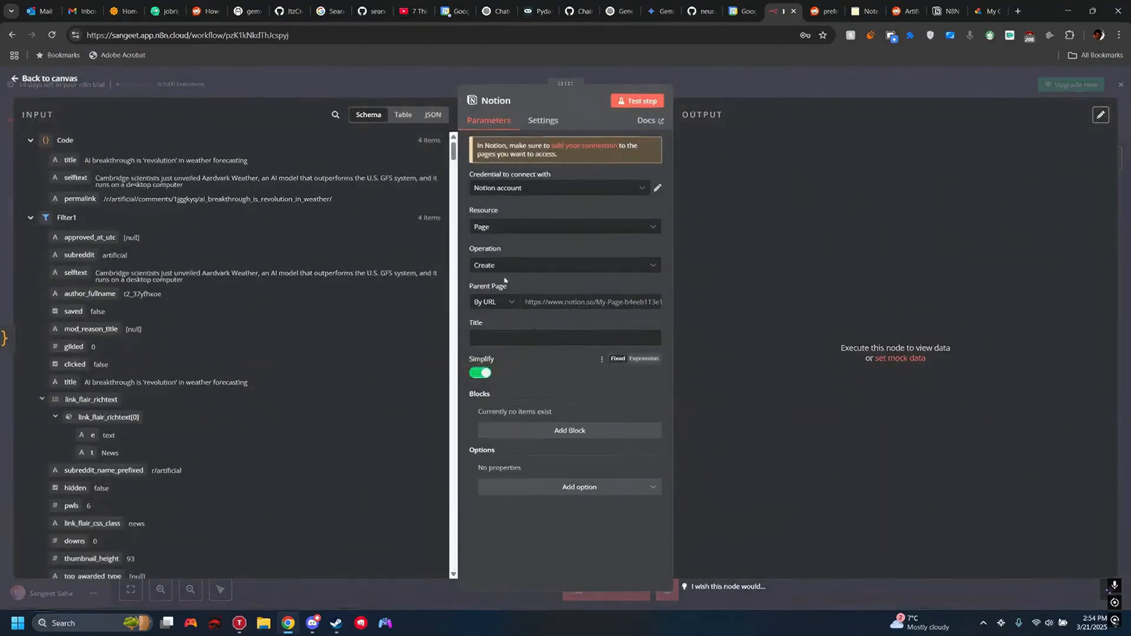
# Step: Create a new Notion API credential for the node by pasting the internal integration secret, and save it
pyautogui.click(548, 188)
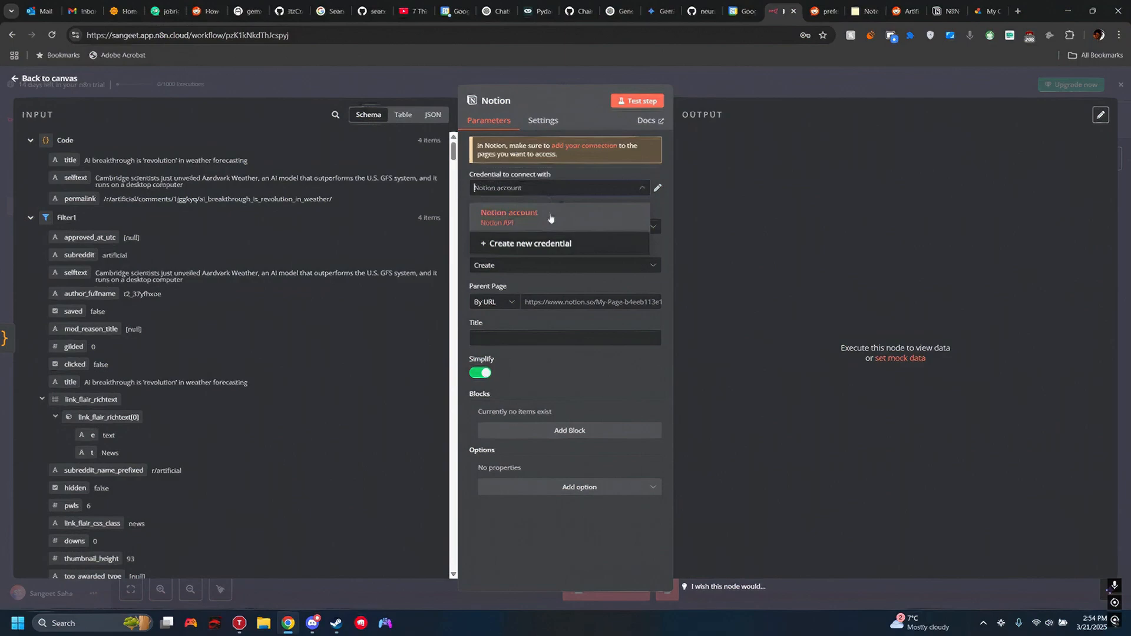
pyautogui.click(540, 251)
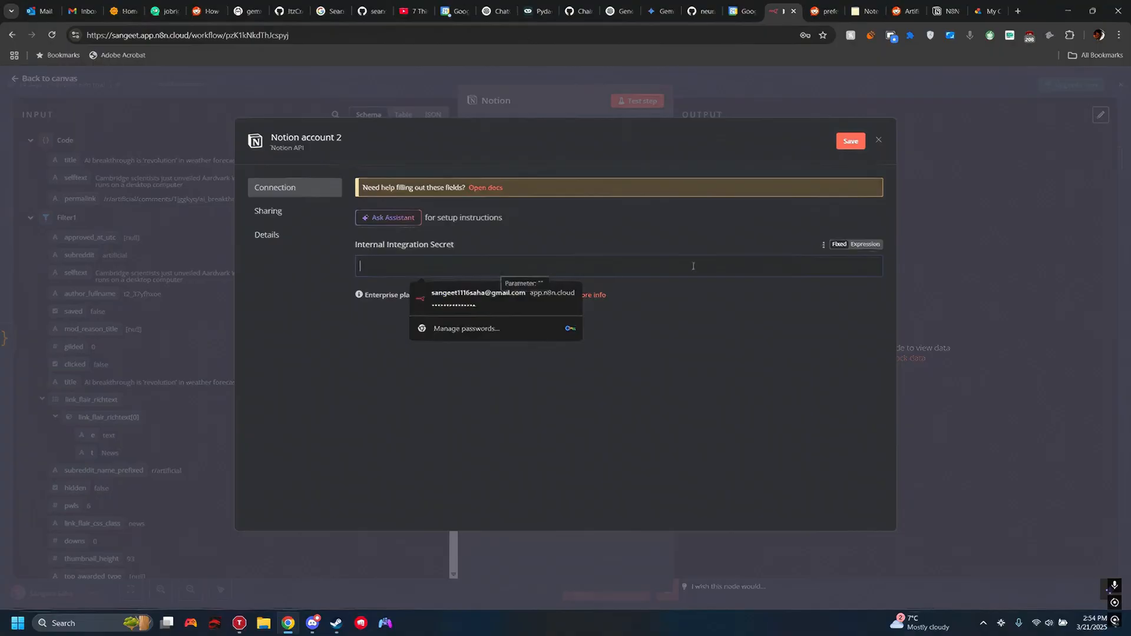
pyautogui.hotkey('ctrl', 'v')
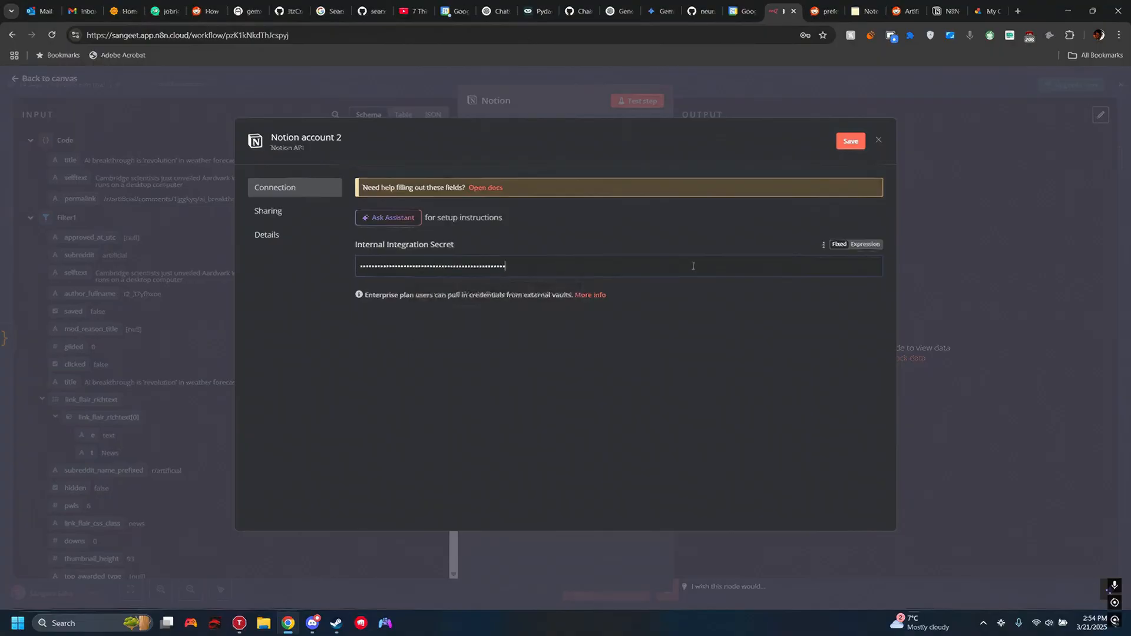
pyautogui.click(851, 141)
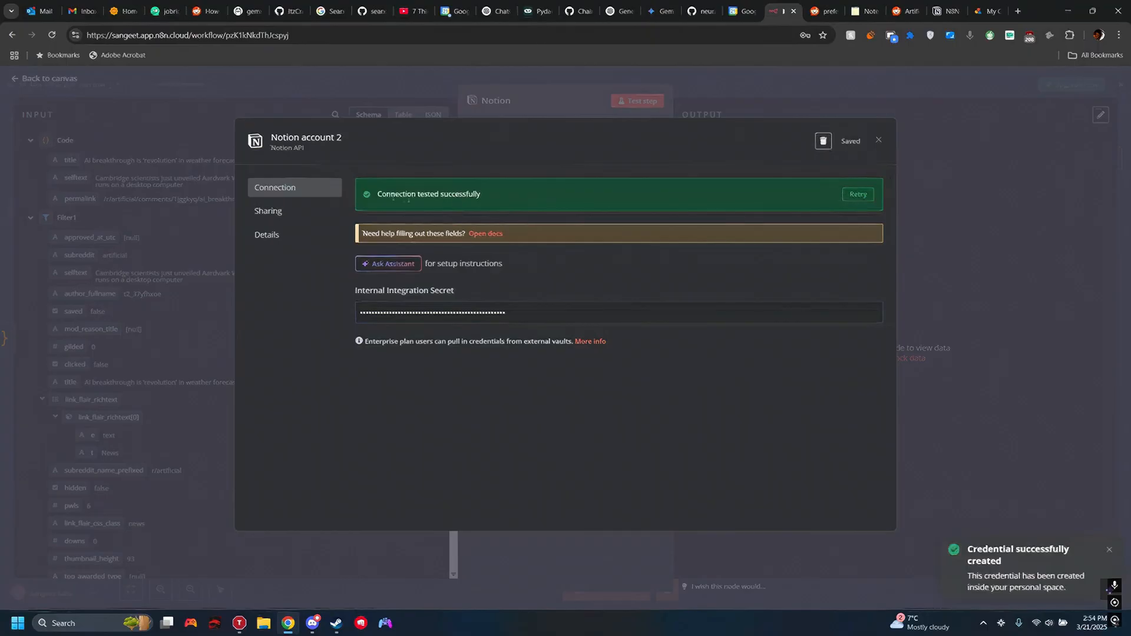
pyautogui.moveTo(378, 197); pyautogui.dragTo(649, 184)
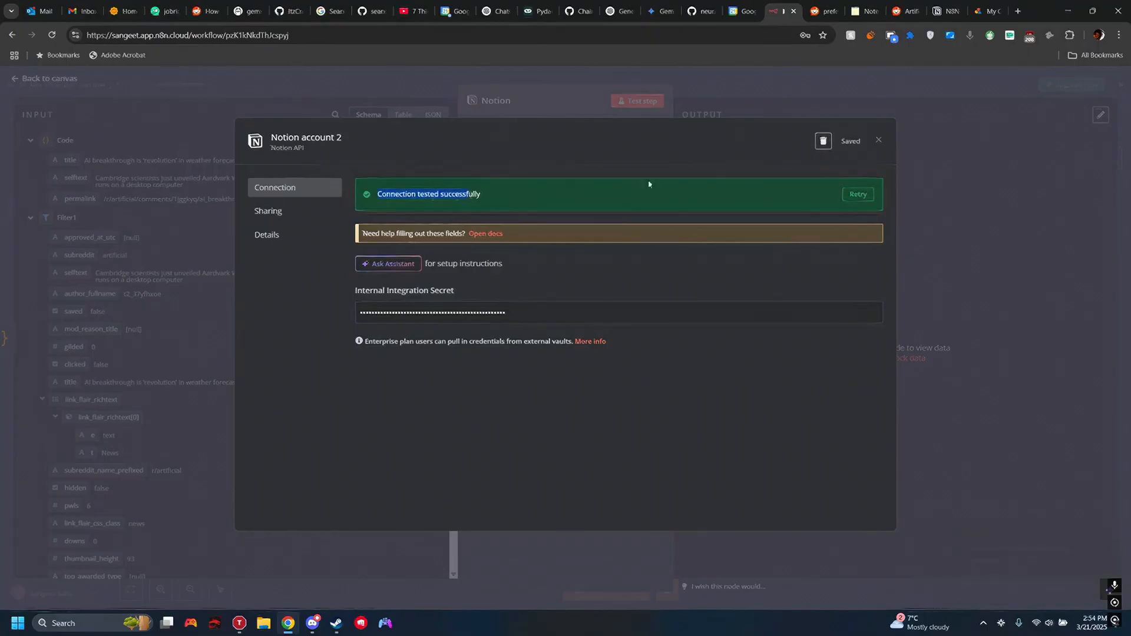
pyautogui.click(878, 139)
# Step: Review the Notion node's credential choices, resource options and parent page URL field
pyautogui.click(530, 187)
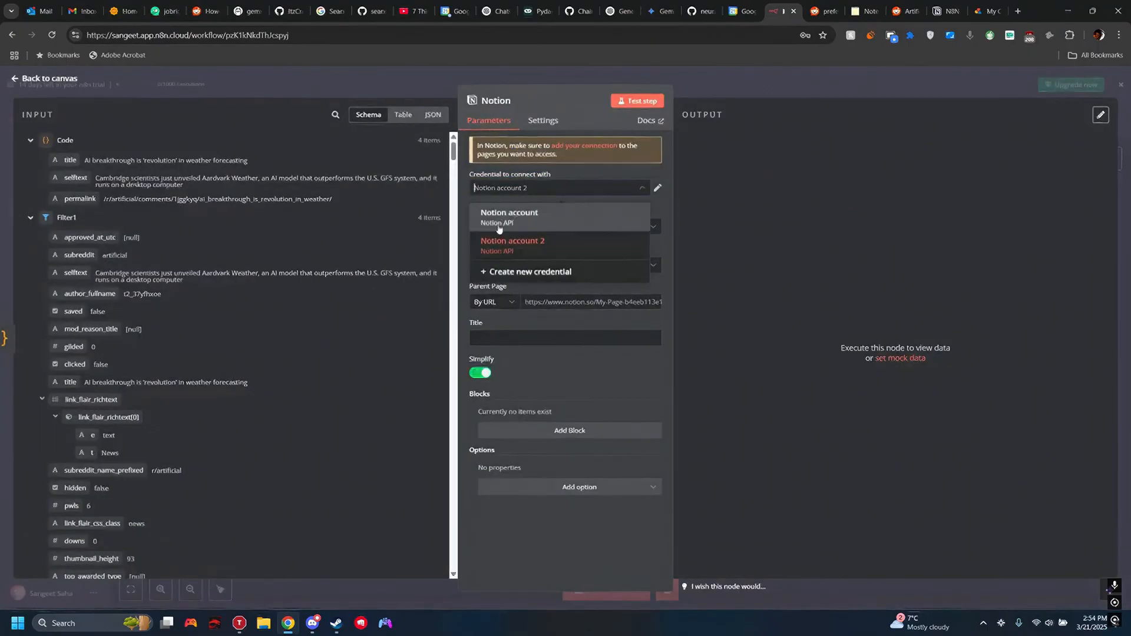
pyautogui.click(637, 194)
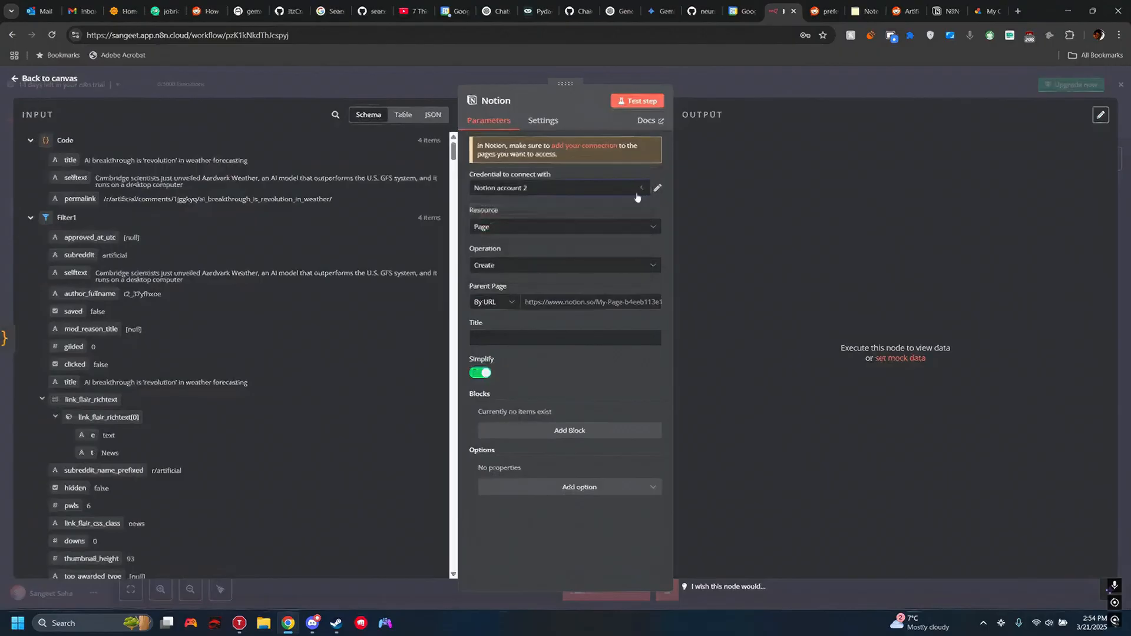
pyautogui.click(531, 227)
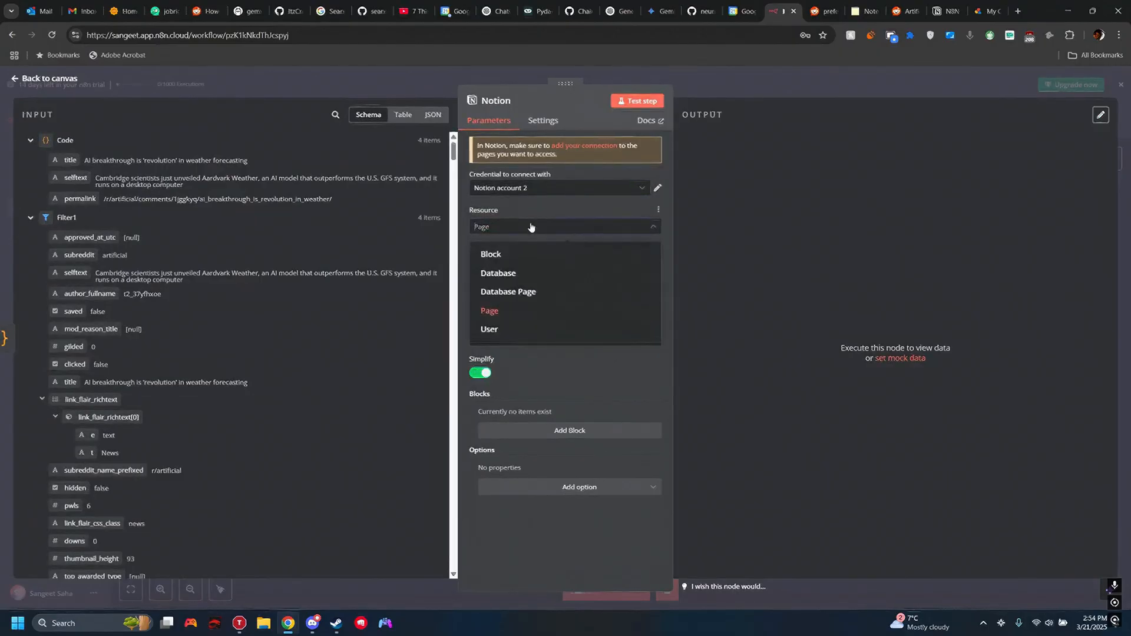
pyautogui.click(531, 228)
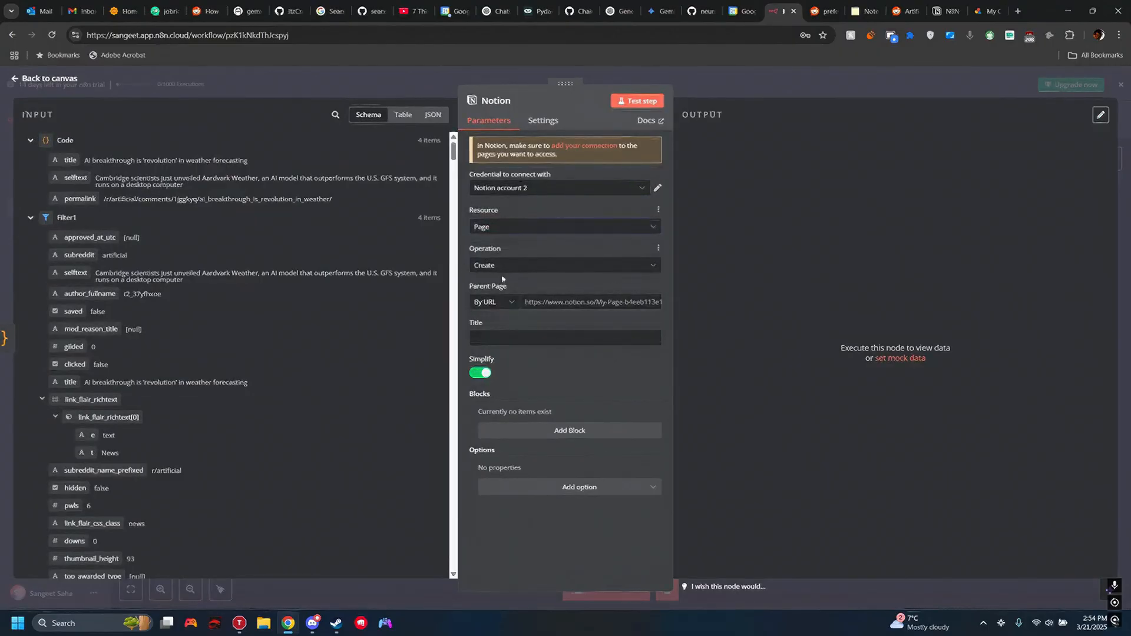
pyautogui.click(552, 301)
# Step: Switch to Notion and connect the n8n test 2 integration to the N8N reddit AI posts page, confirming its access
pyautogui.click(945, 11)
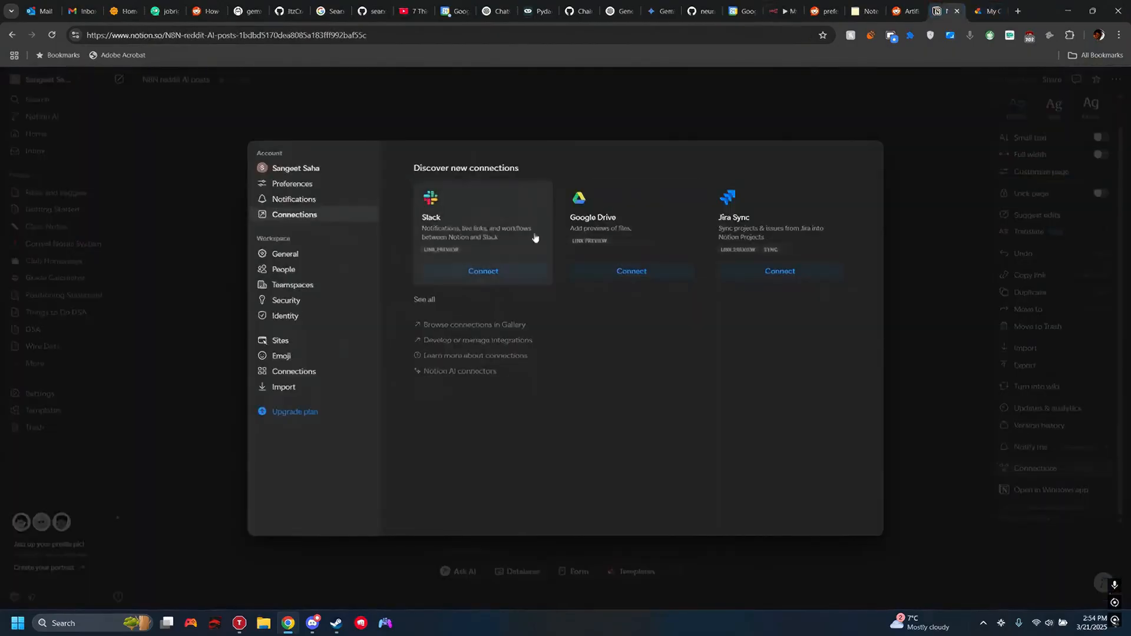
pyautogui.click(341, 131)
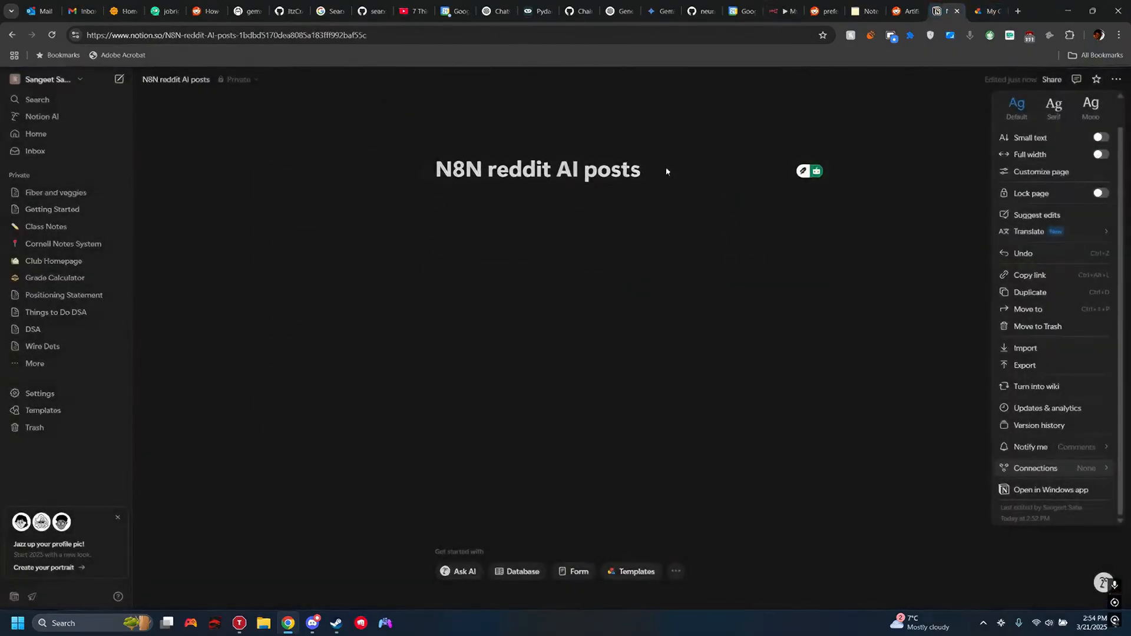
pyautogui.click(685, 282)
pyautogui.click(1116, 79)
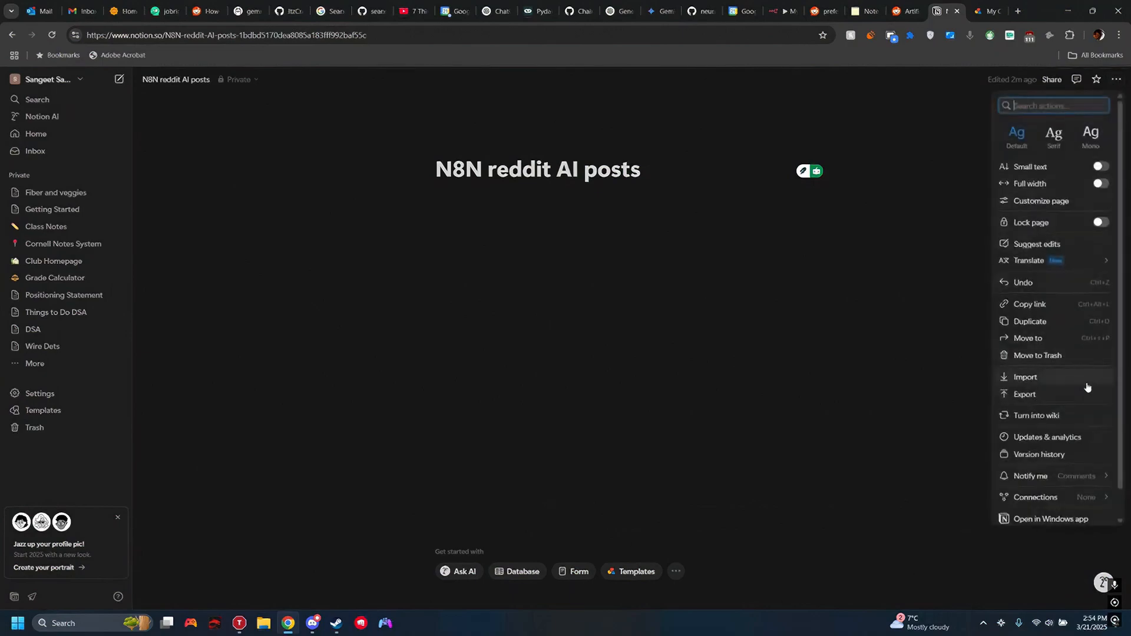
pyautogui.scroll(-1, 1078, 429)
pyautogui.moveTo(1070, 475)
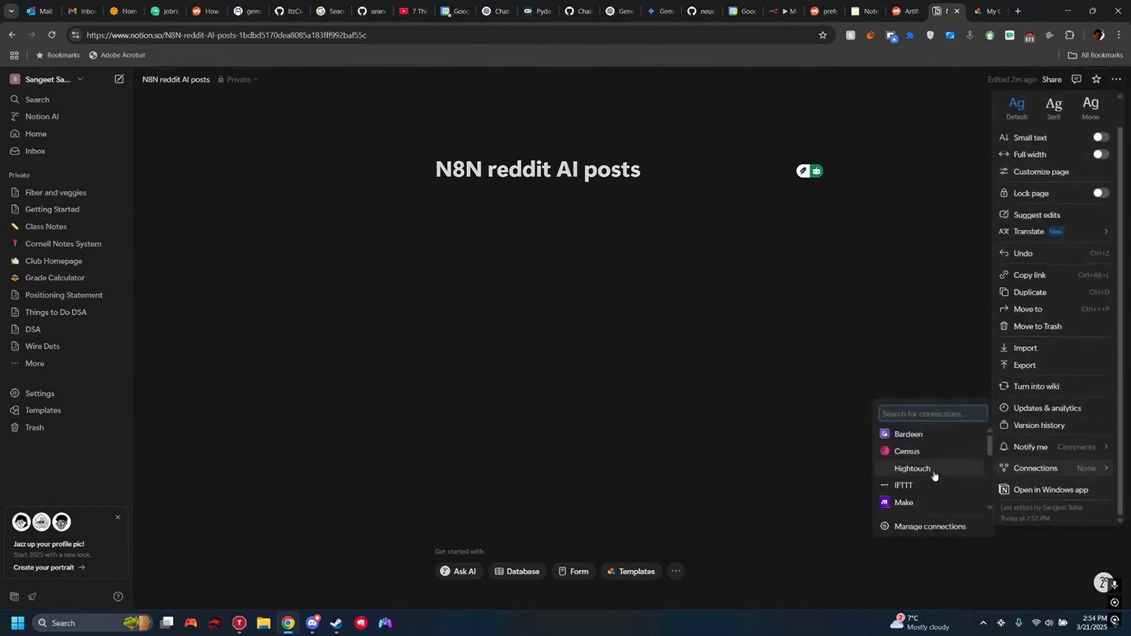
pyautogui.scroll(-5, 936, 479)
pyautogui.scroll(3, 936, 492)
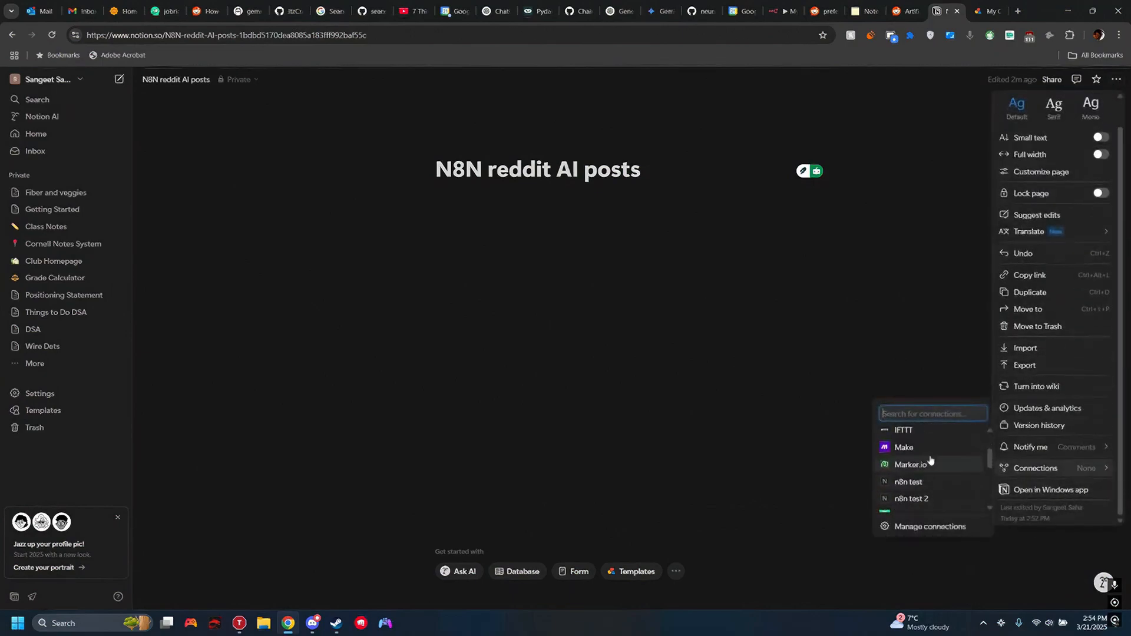
pyautogui.click(927, 504)
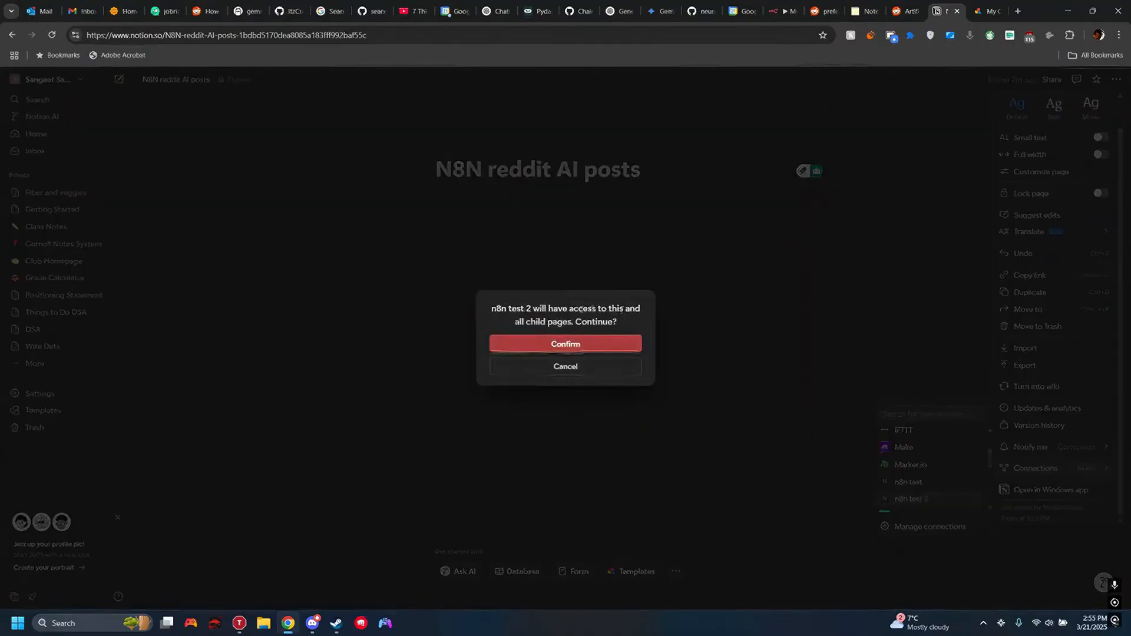
pyautogui.click(589, 343)
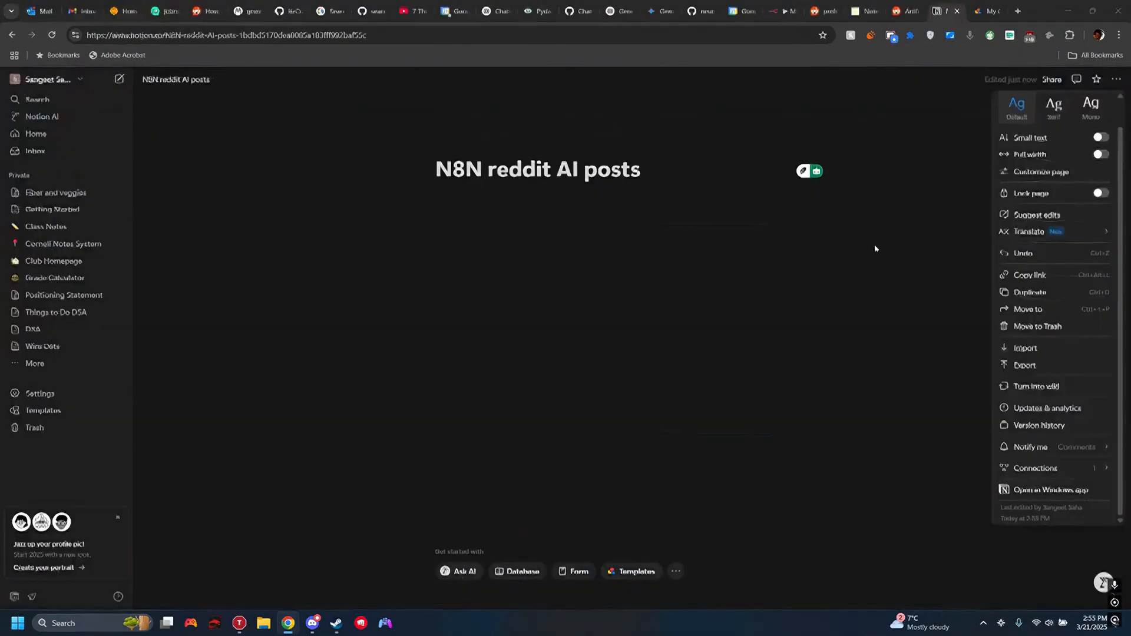
# Step: Copy the share link of the N8N reddit AI posts page
pyautogui.click(776, 8)
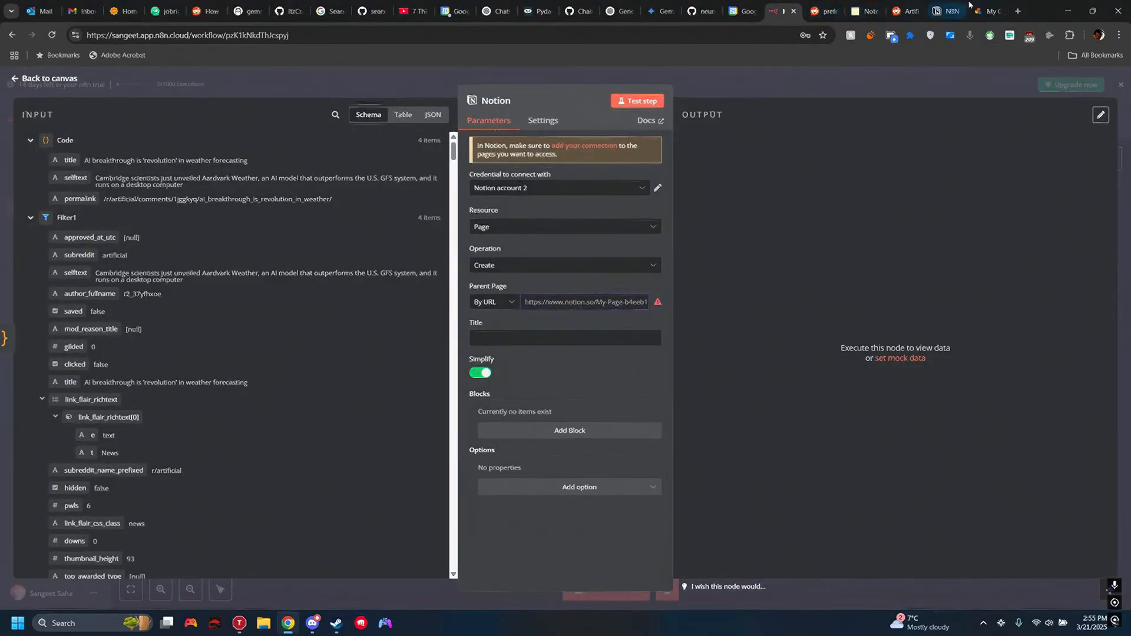
pyautogui.click(945, 11)
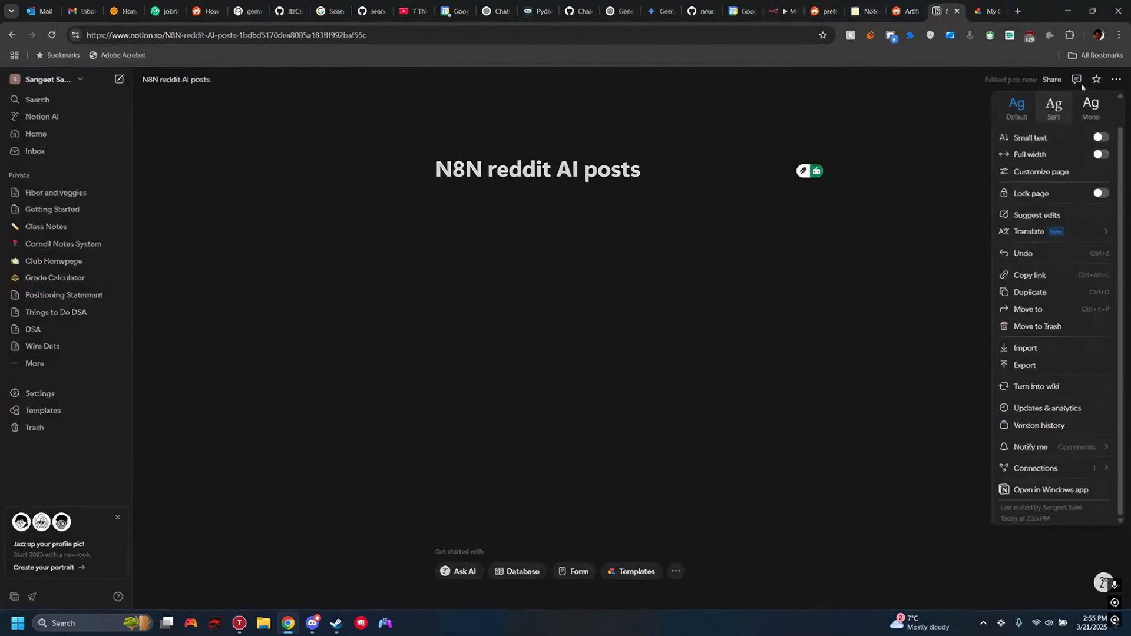
pyautogui.click(1065, 83)
pyautogui.click(1052, 80)
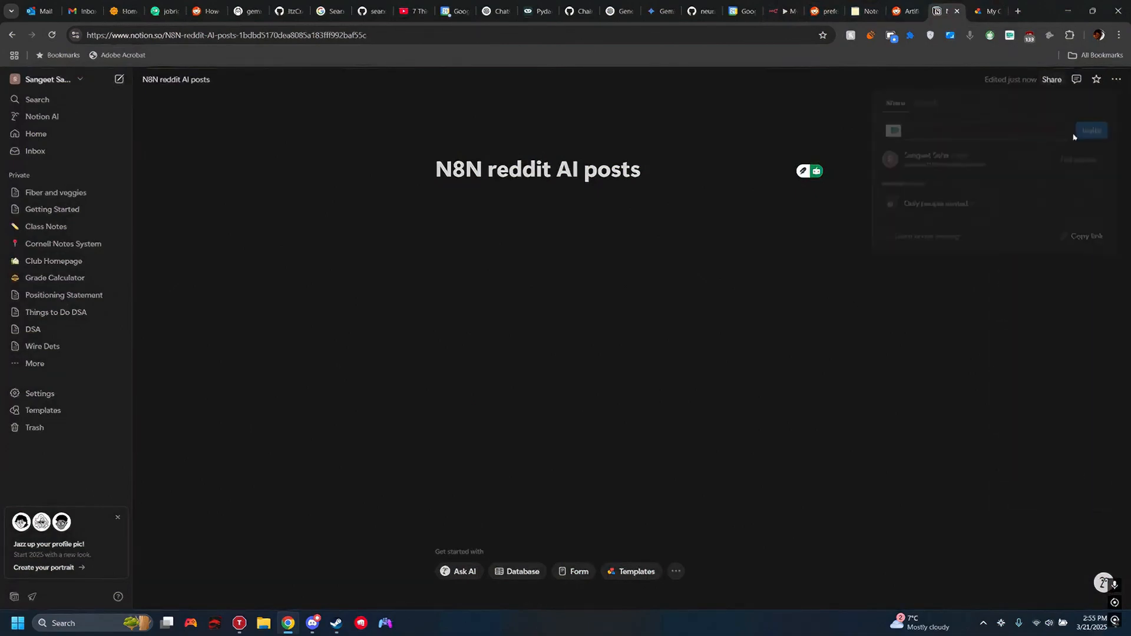
pyautogui.click(1092, 243)
pyautogui.click(852, 376)
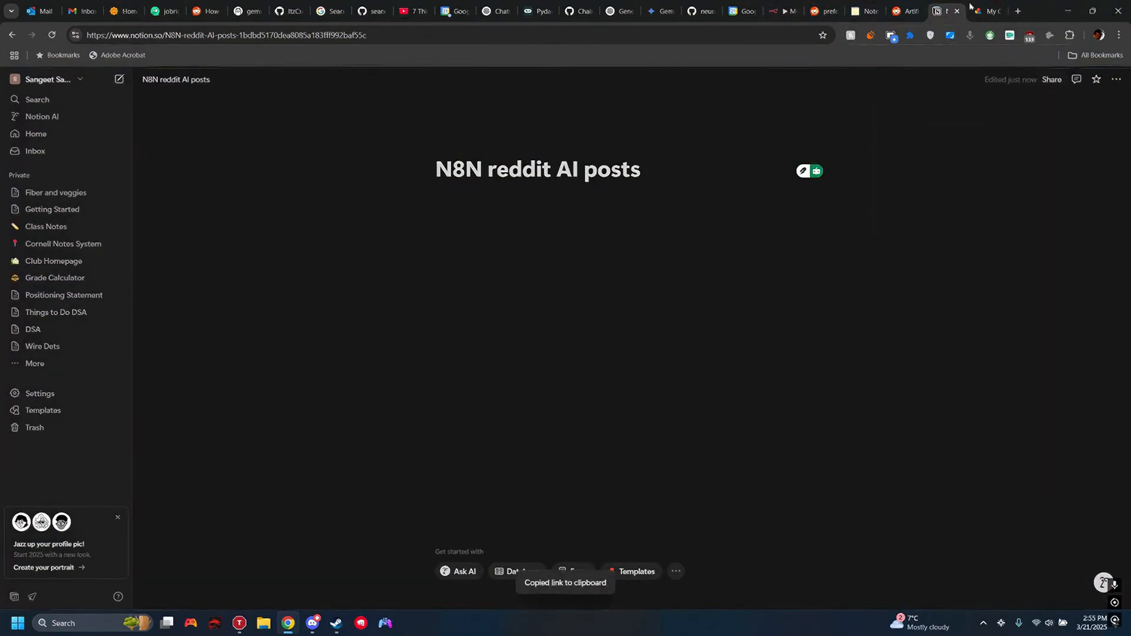
# Step: In n8n, paste the copied link as the Notion node's parent page and map the page title to {{ $json.title }}
pyautogui.click(781, 11)
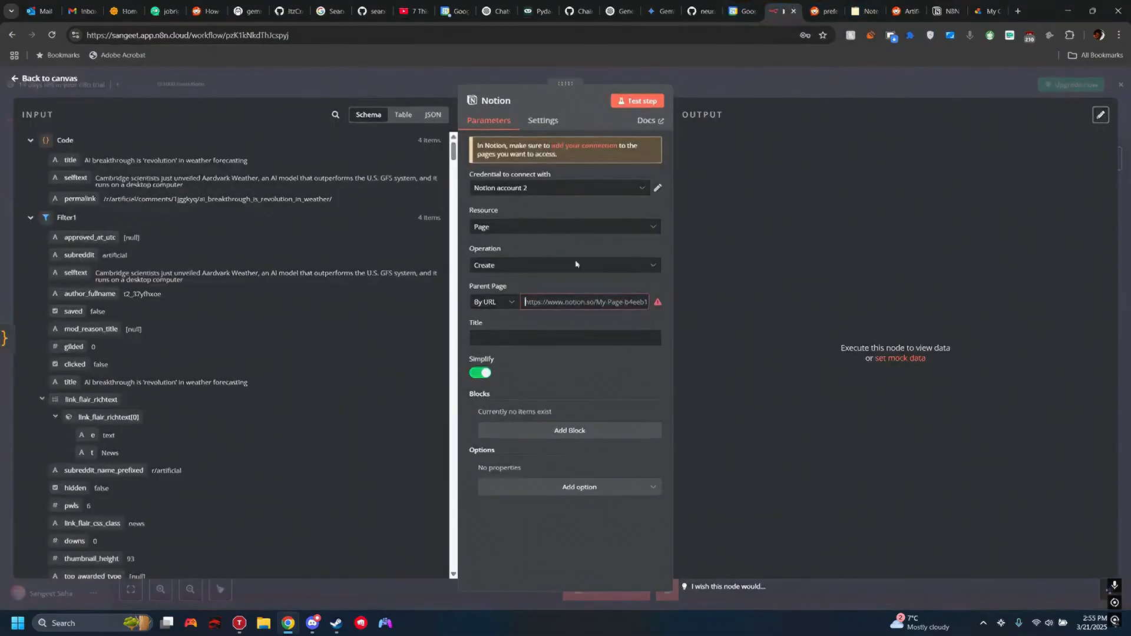
pyautogui.click(516, 343)
pyautogui.click(566, 302)
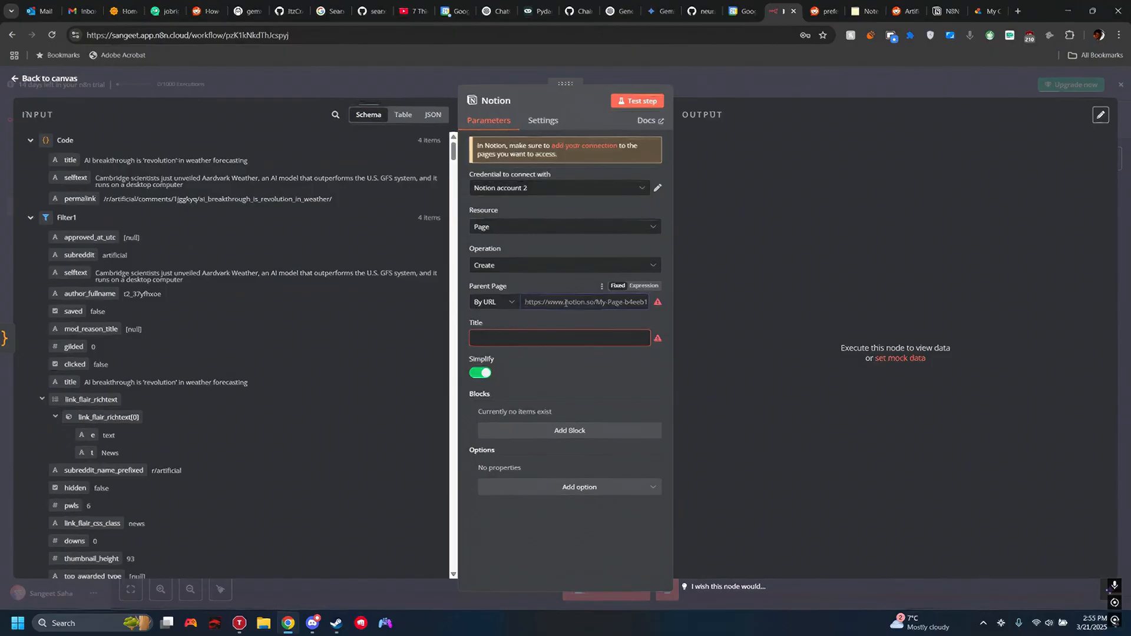
pyautogui.hotkey('ctrl', 'v')
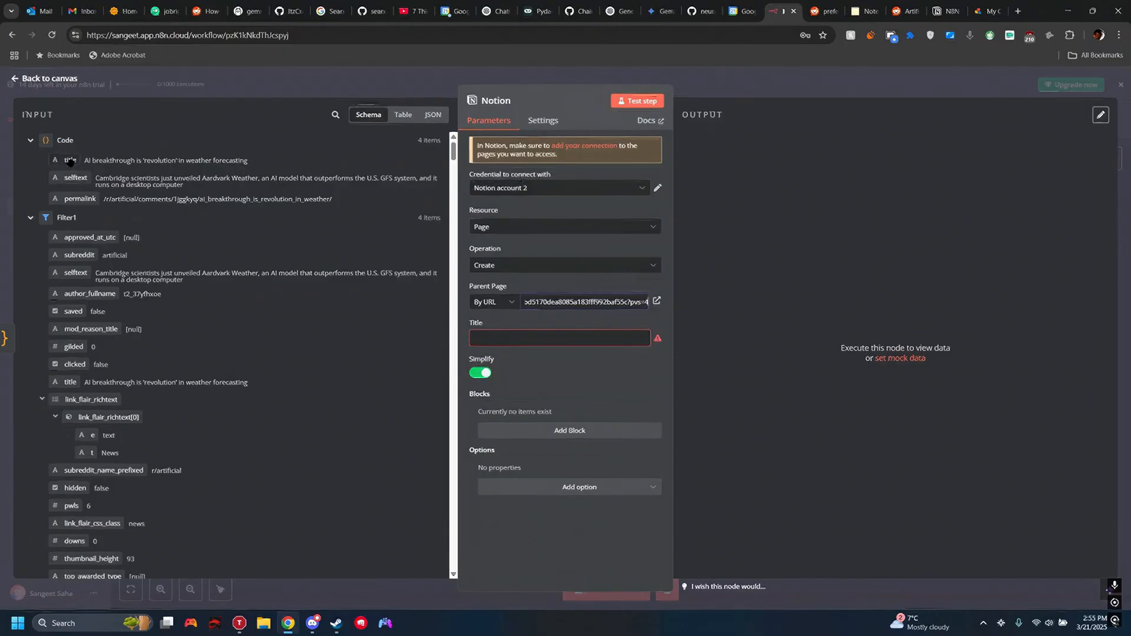
pyautogui.moveTo(70, 163); pyautogui.dragTo(599, 377)
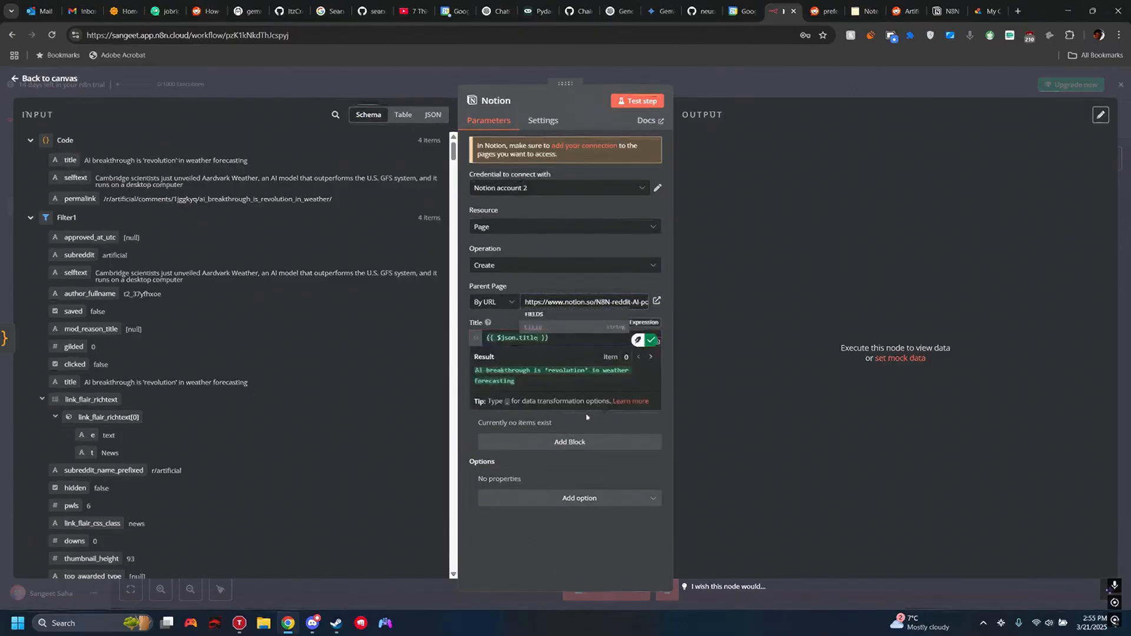
pyautogui.click(613, 426)
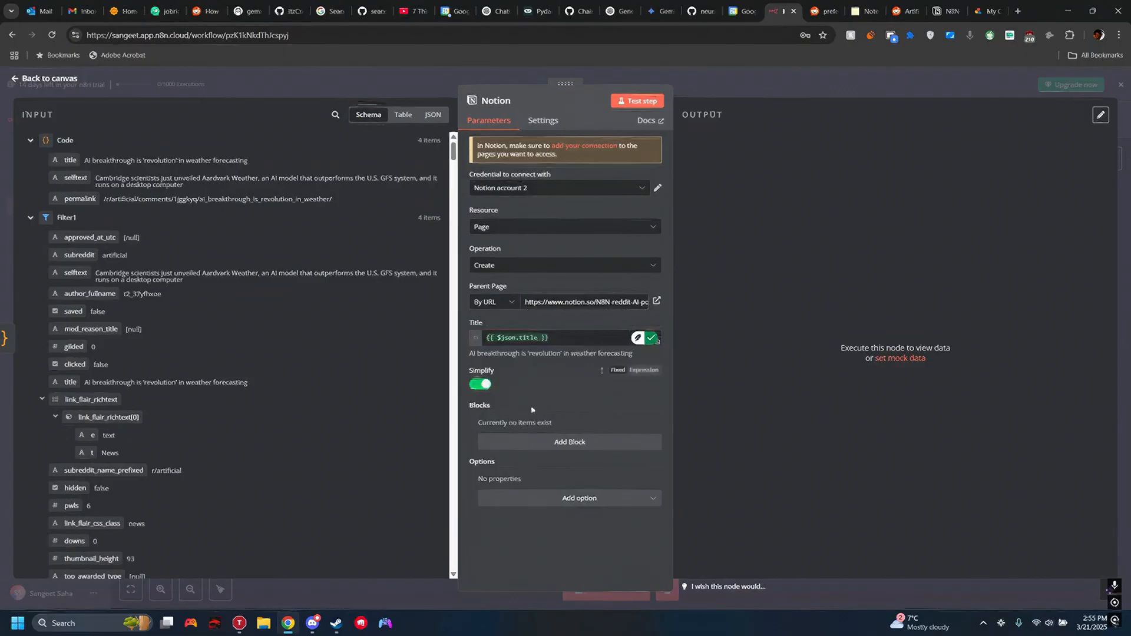
# Step: Add two paragraph blocks to the Notion node and map the first block's text to {{ $json.selftext }}
pyautogui.click(569, 442)
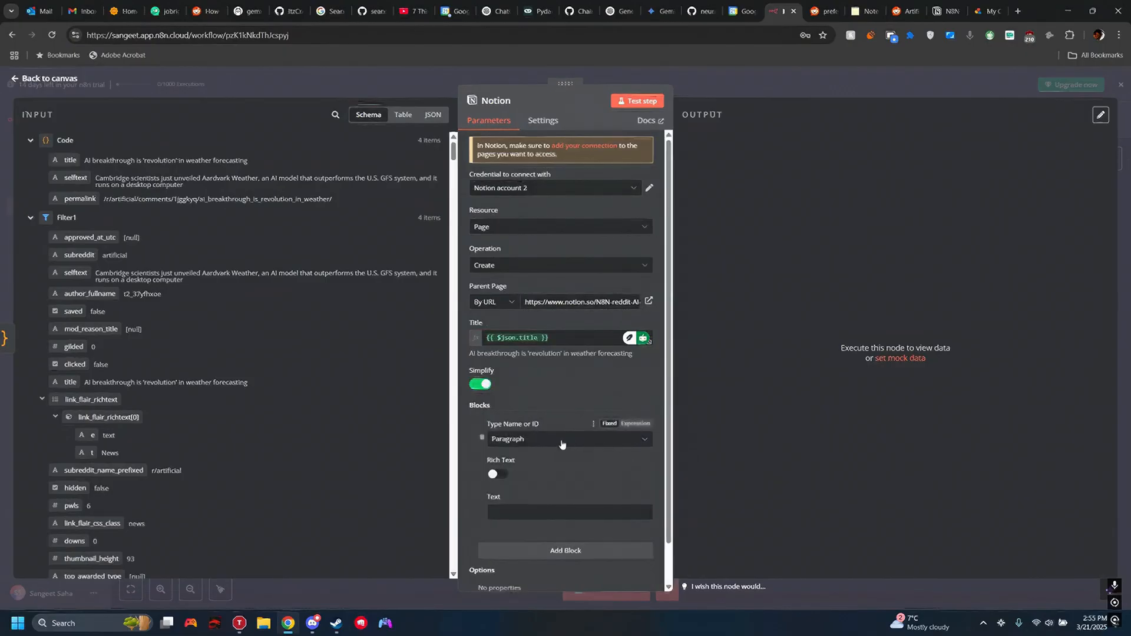
pyautogui.scroll(-1, 600, 447)
pyautogui.click(586, 509)
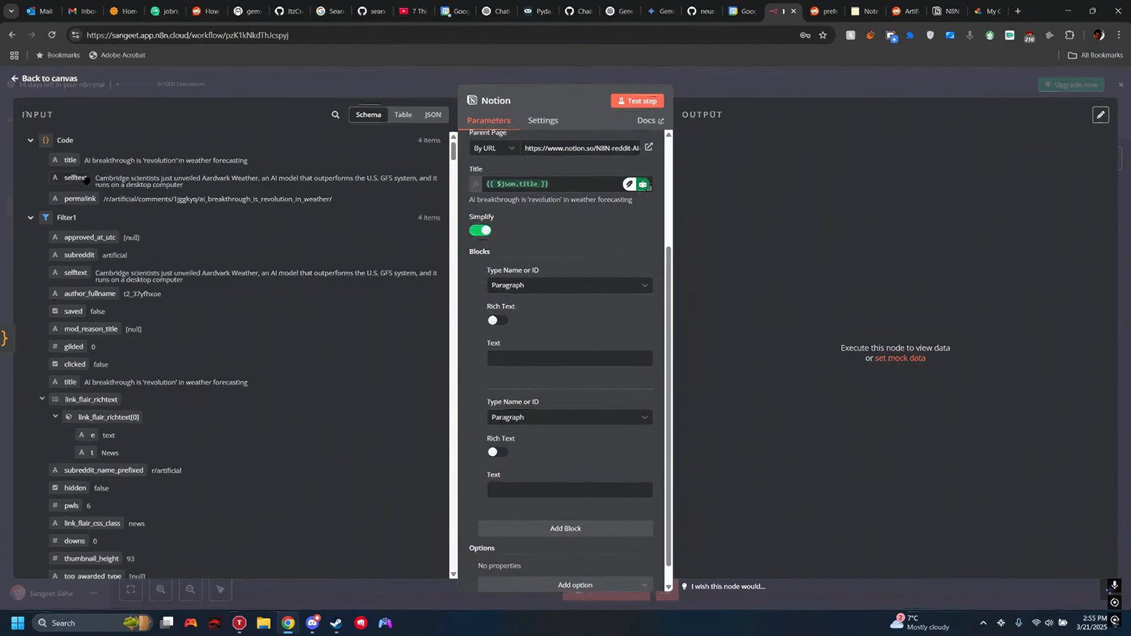
pyautogui.moveTo(80, 179); pyautogui.dragTo(537, 360)
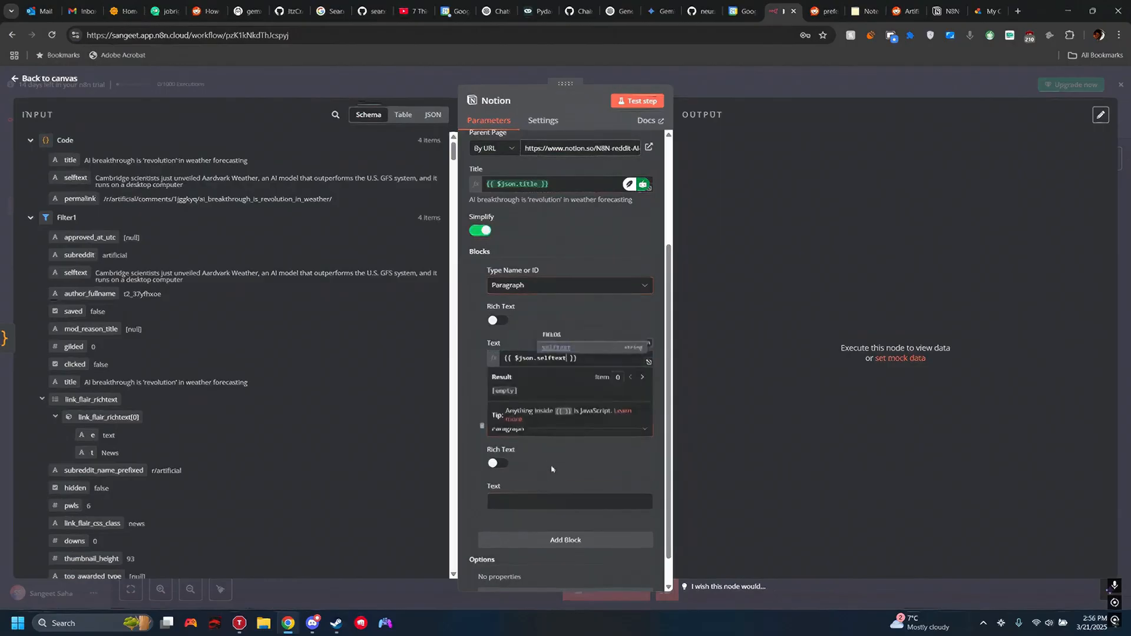
pyautogui.click(542, 316)
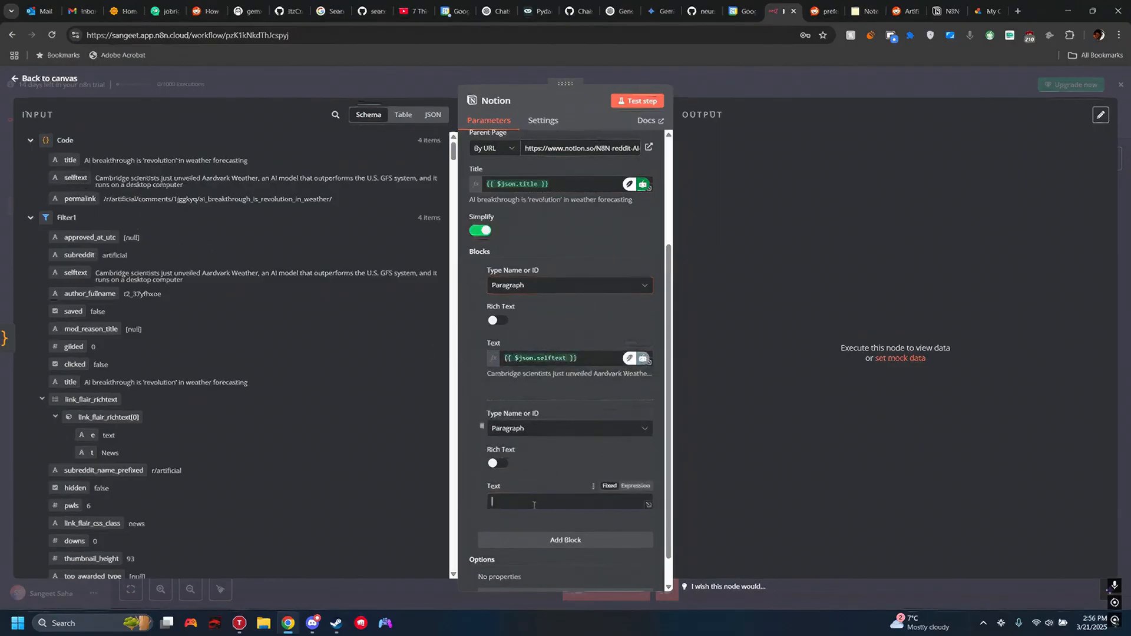
pyautogui.moveTo(80, 199); pyautogui.dragTo(530, 501)
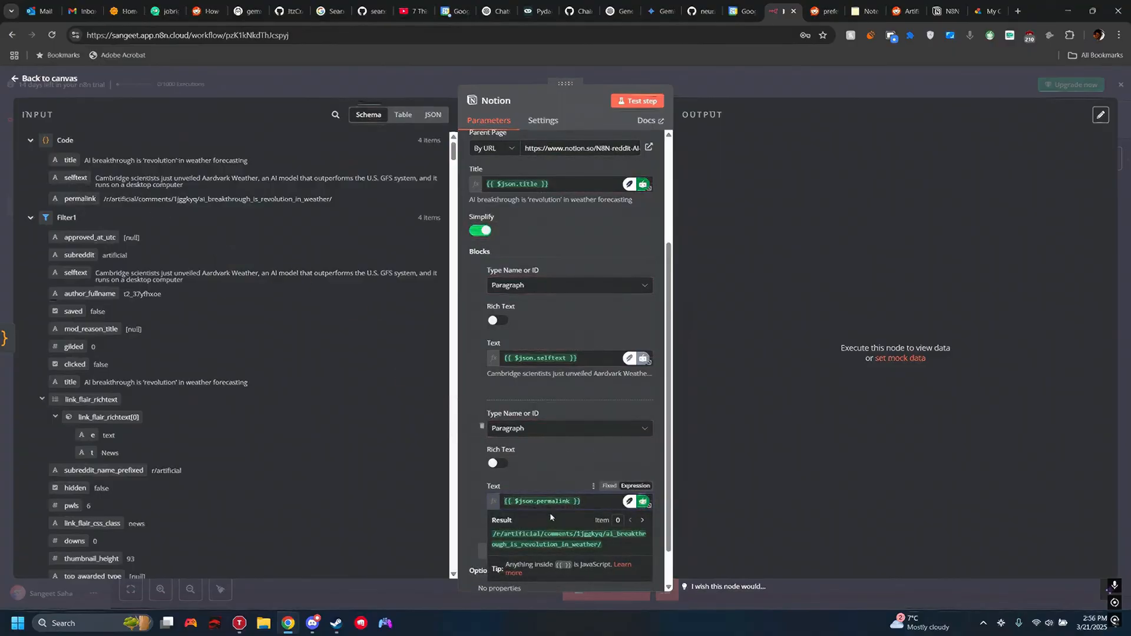
pyautogui.write('Link')
pyautogui.write(' to Page')
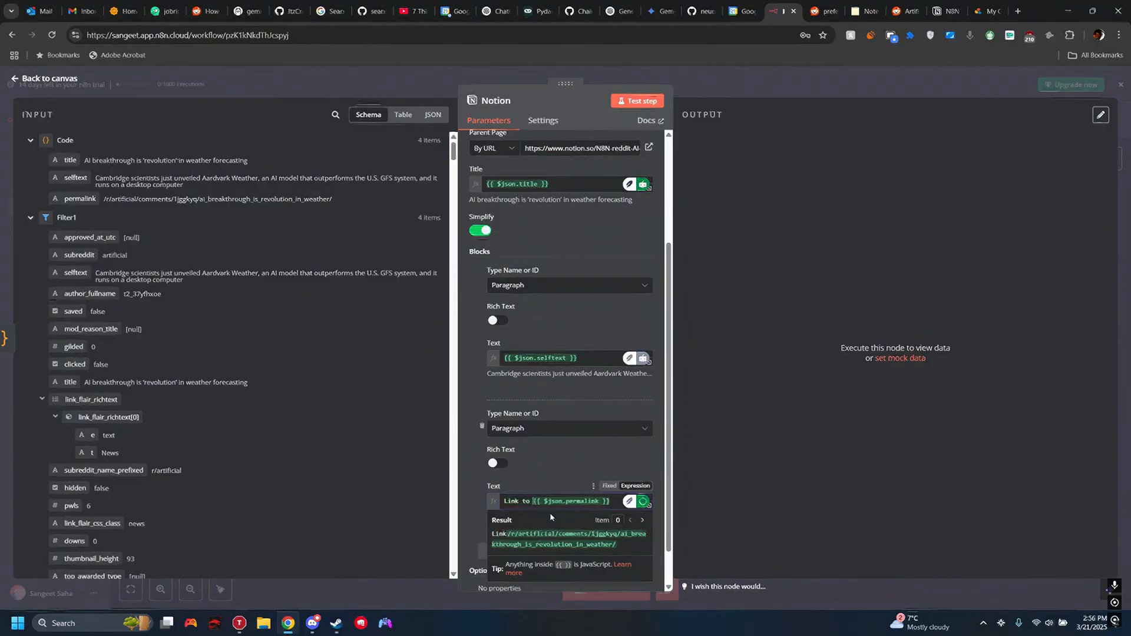
pyautogui.write(': ')
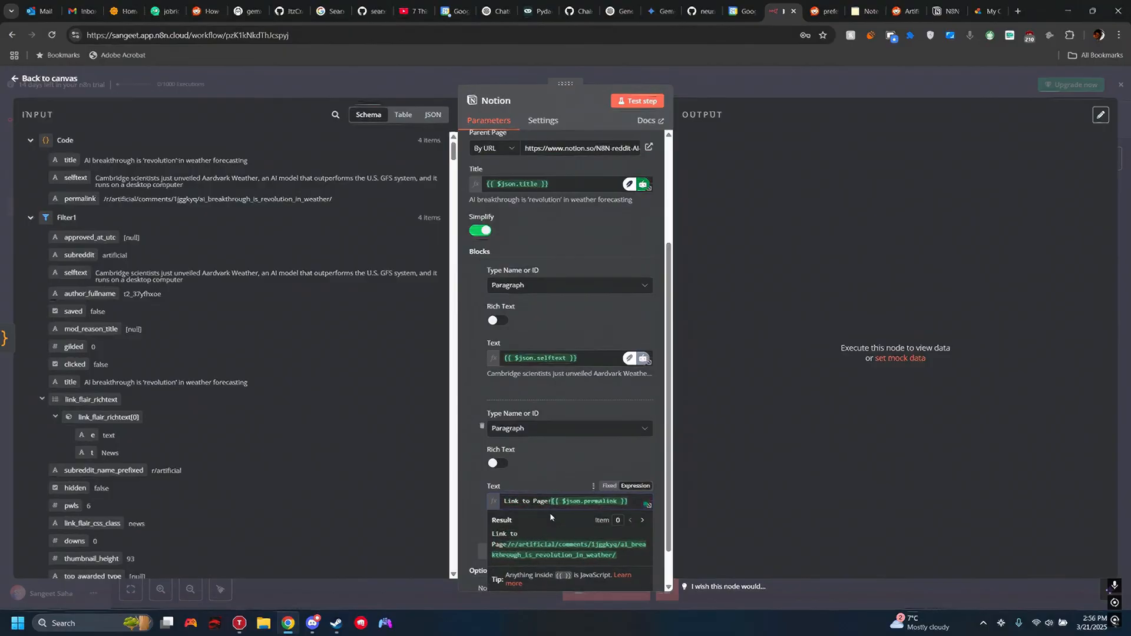
pyautogui.write('www.')
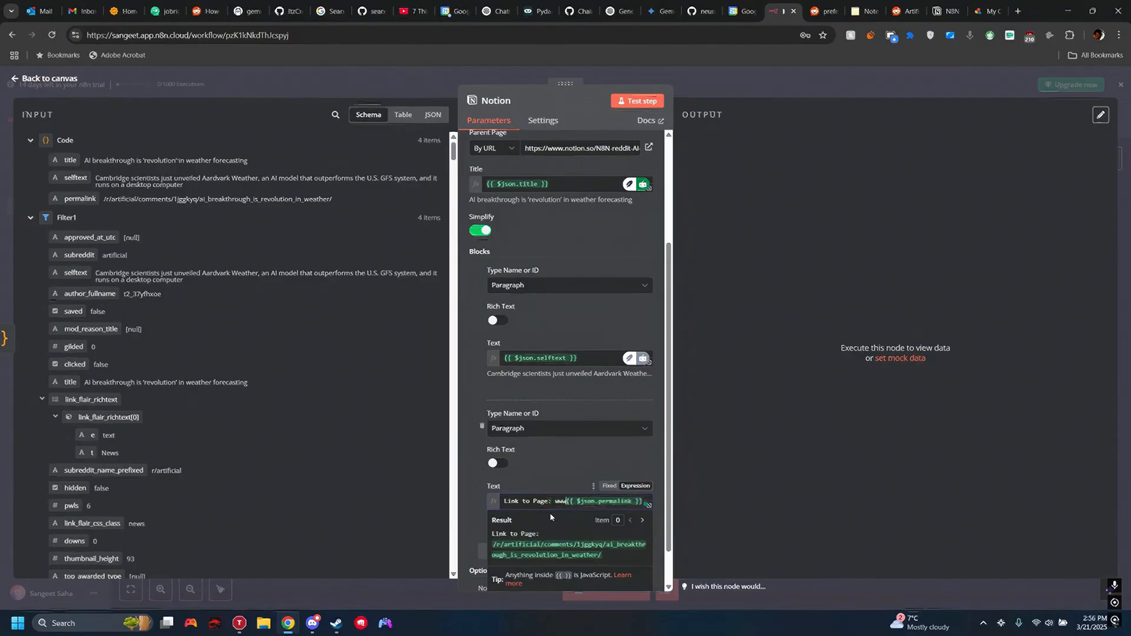
pyautogui.write('reddit')
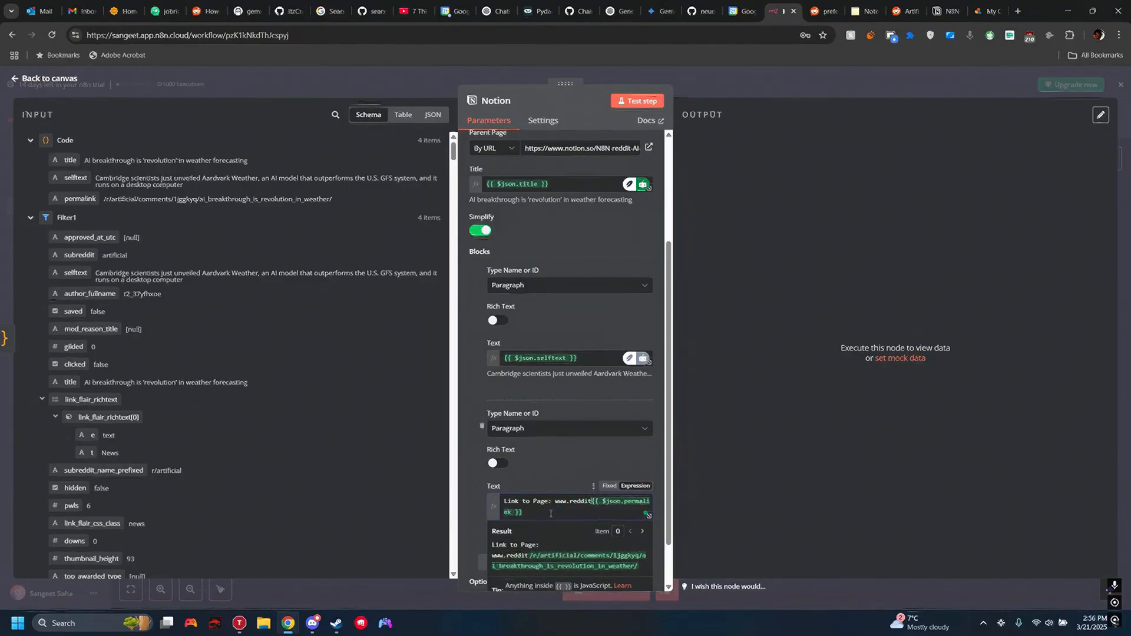
pyautogui.write('.com/')
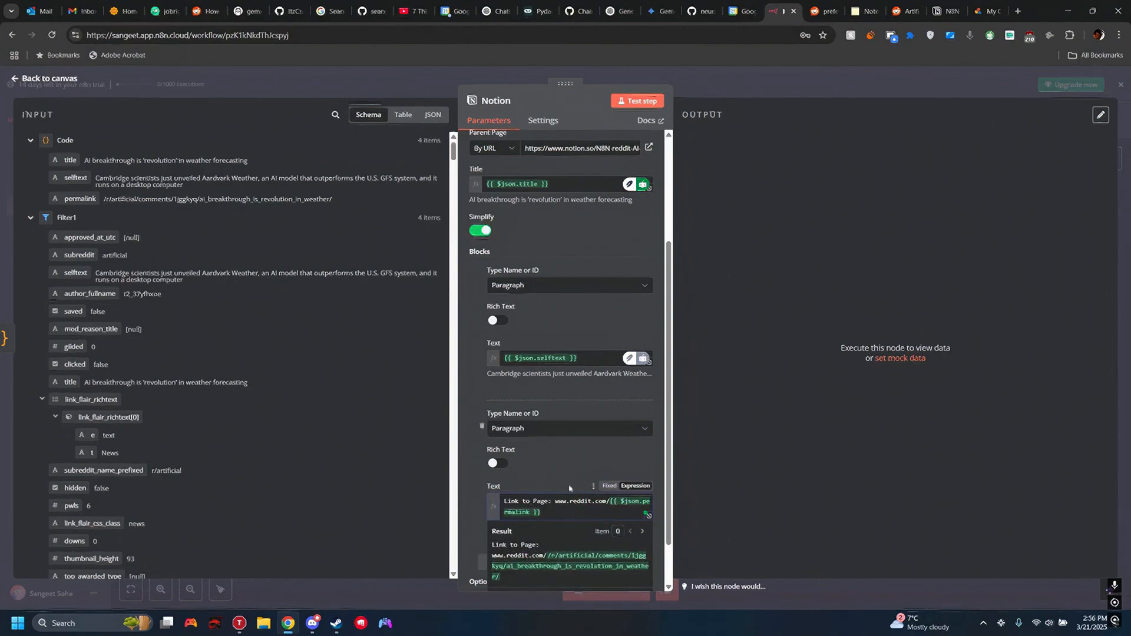
pyautogui.click(569, 488)
# Step: Test the Notion node on its own and return to the workflow canvas
pyautogui.scroll(3, 564, 365)
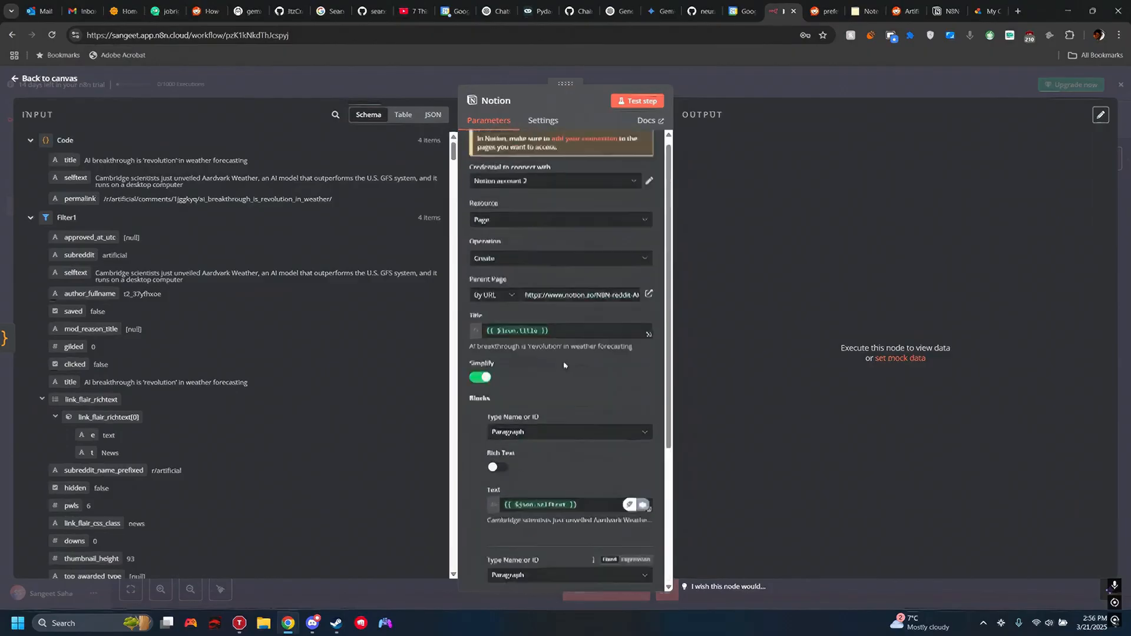
pyautogui.click(640, 103)
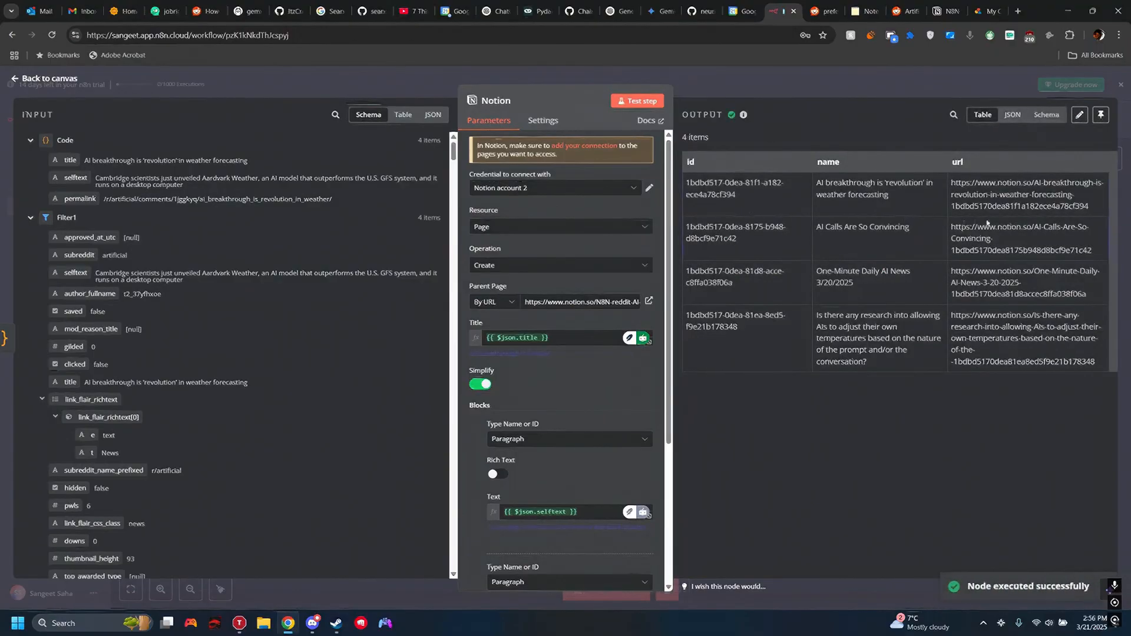
pyautogui.press('Escape')
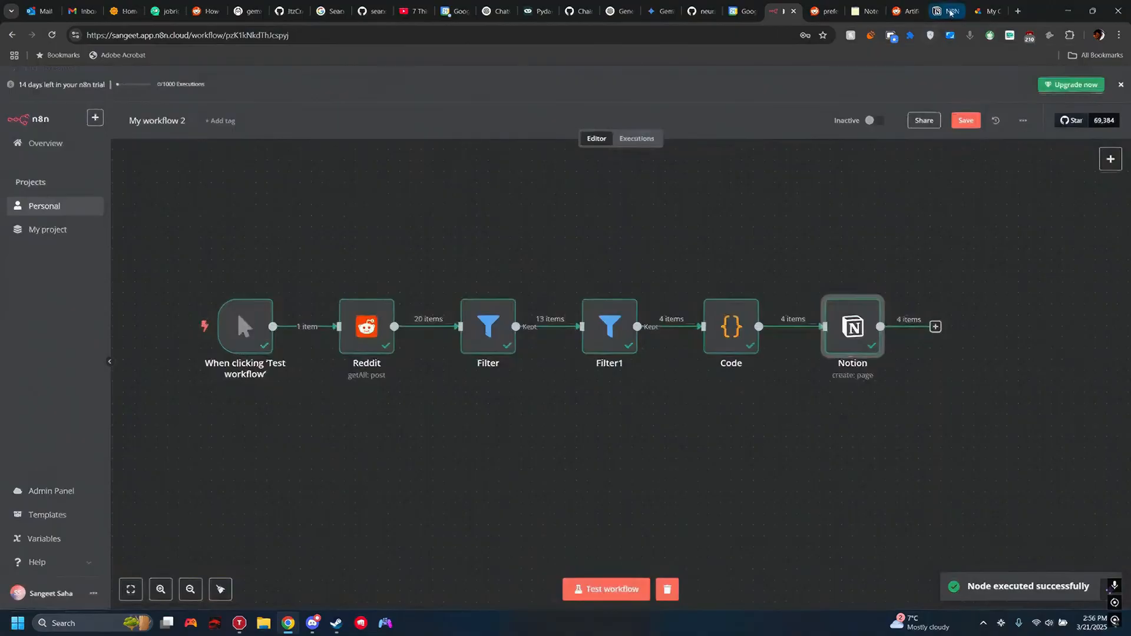
# Step: Check the new child pages in Notion, opening the weather forecasting, AI calls and AI temperature research posts
pyautogui.click(946, 11)
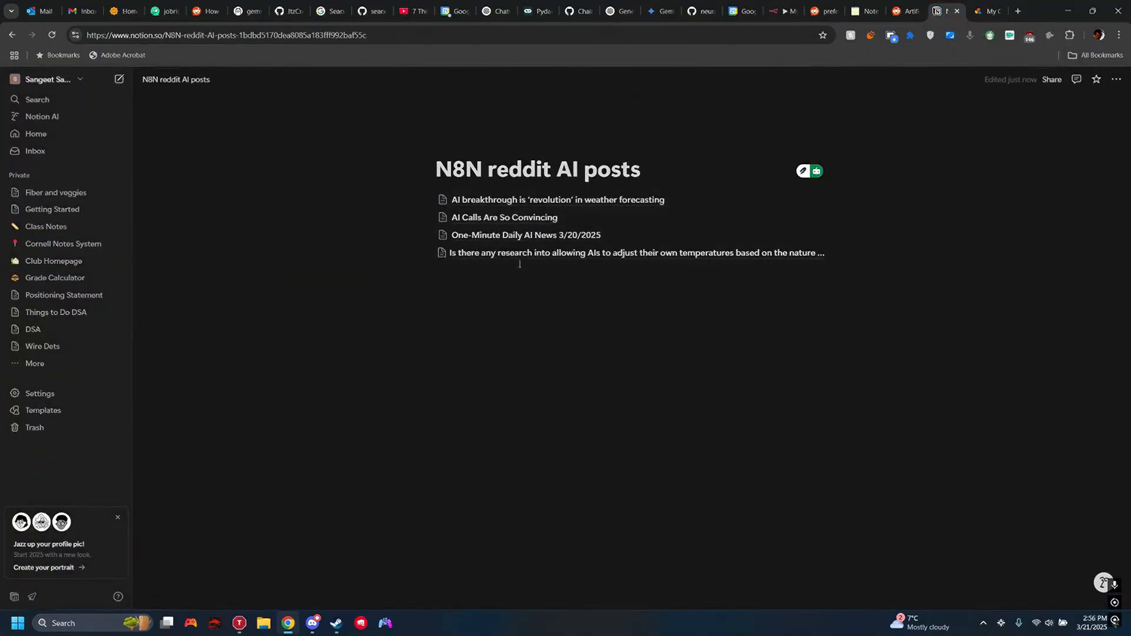
pyautogui.click(502, 200)
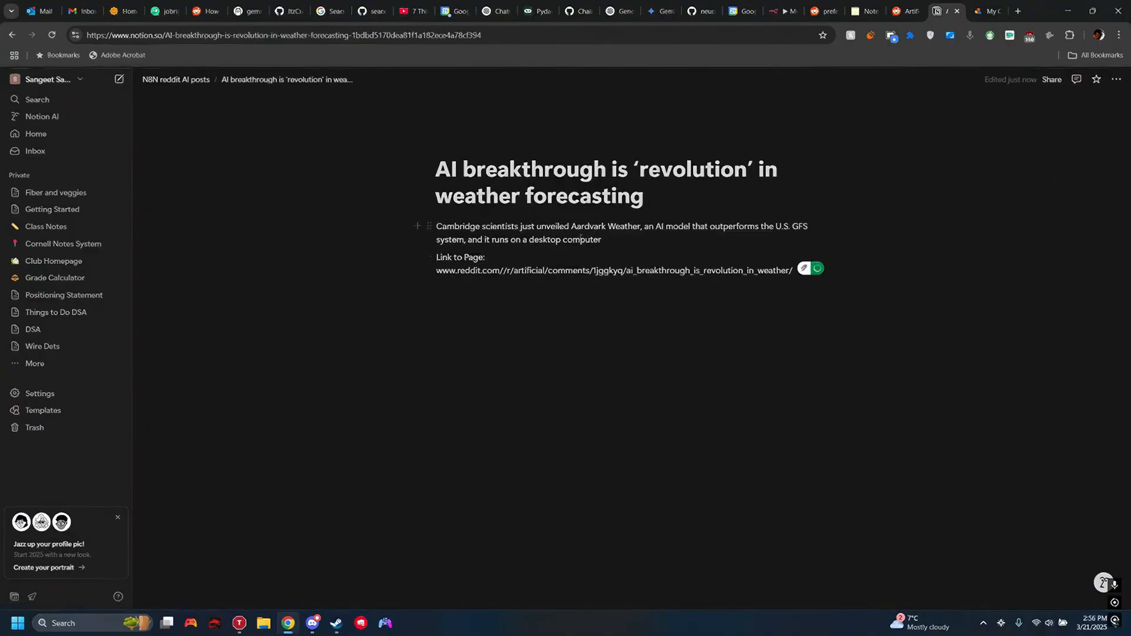
pyautogui.press('Escape')
pyautogui.hotkey('alt', 'Left')
pyautogui.click(492, 218)
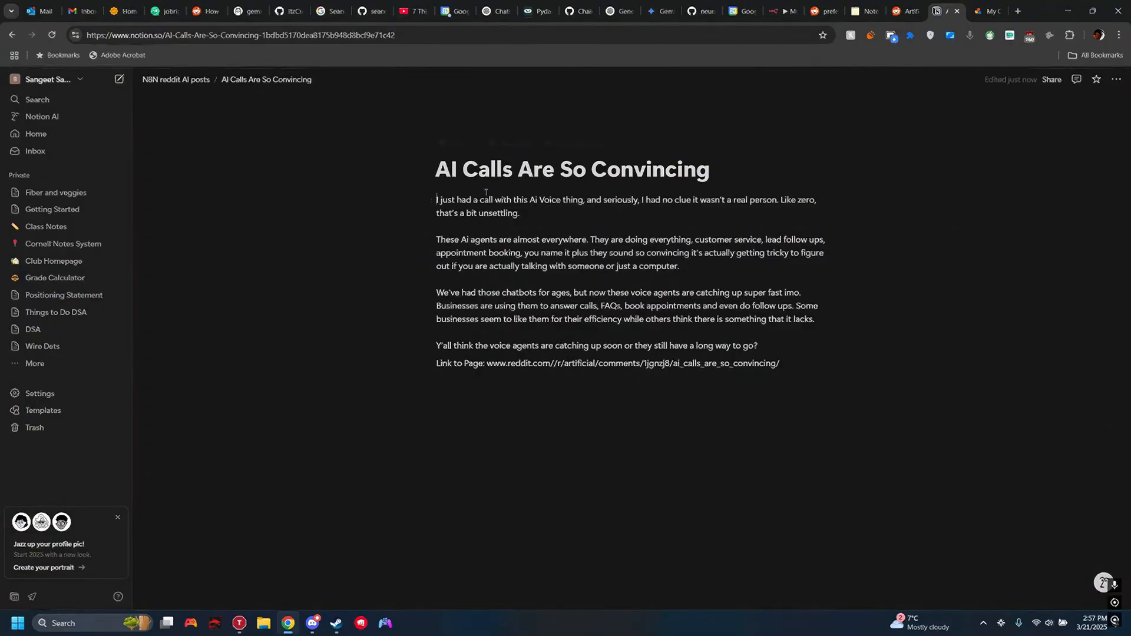
pyautogui.hotkey('alt', 'Left')
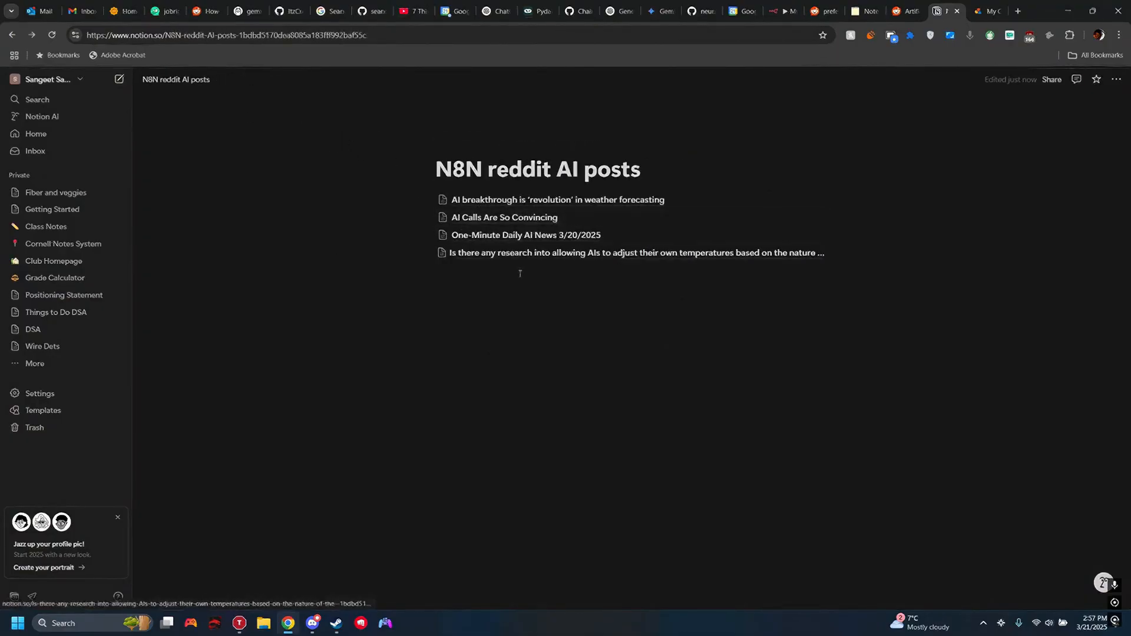
pyautogui.click(570, 260)
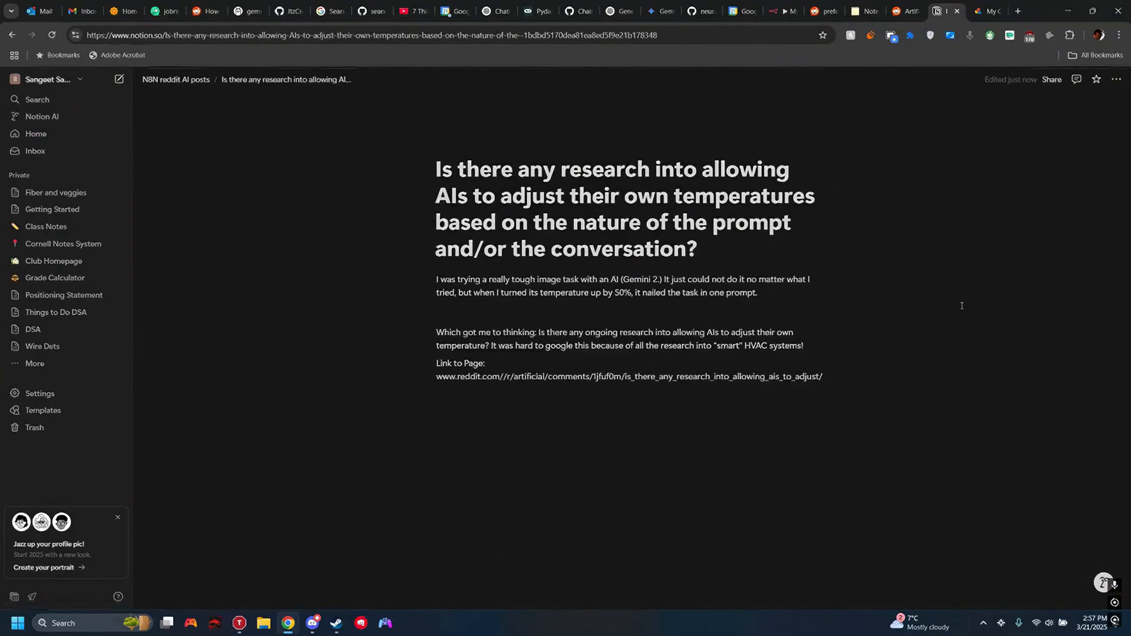
pyautogui.hotkey('alt', 'Left')
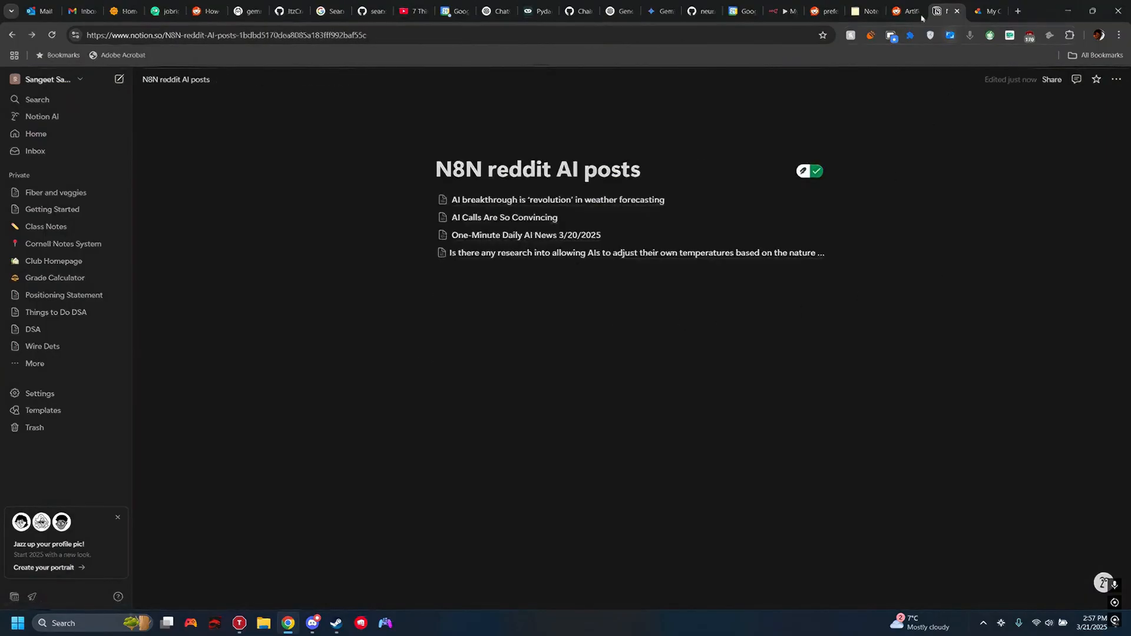
# Step: Return to the n8n workflow and run a test of the entire workflow
pyautogui.click(781, 10)
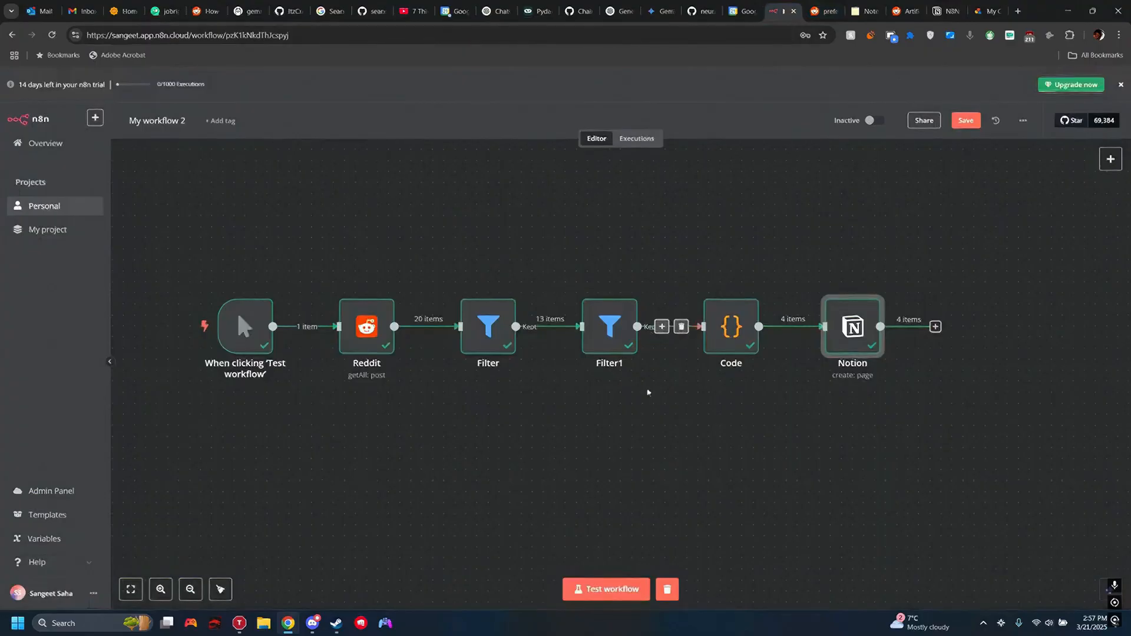
pyautogui.click(606, 589)
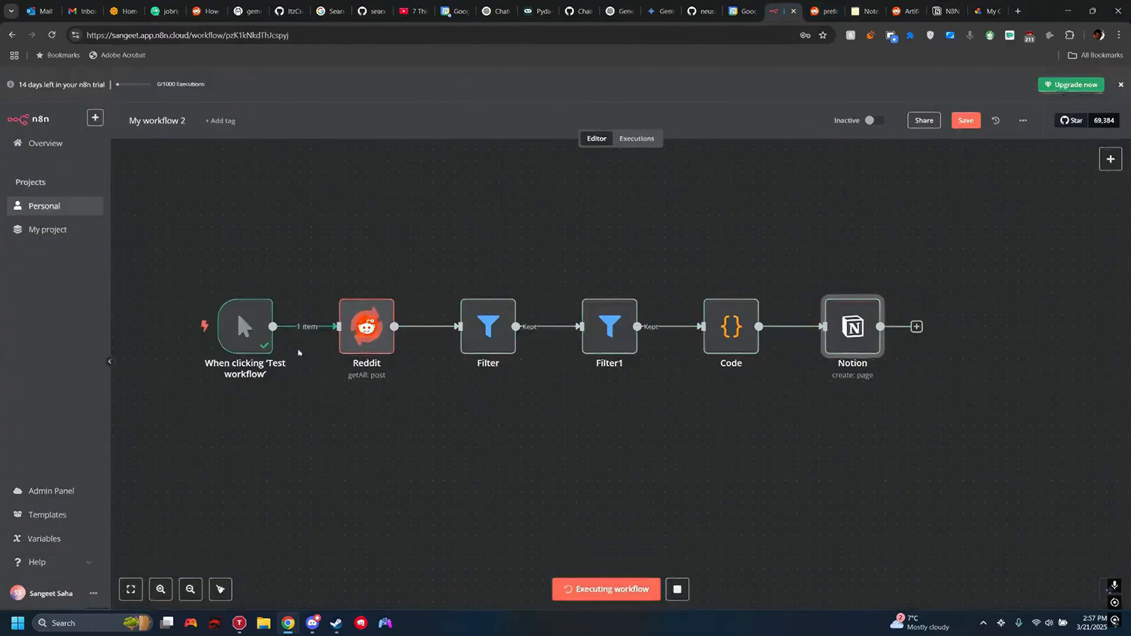